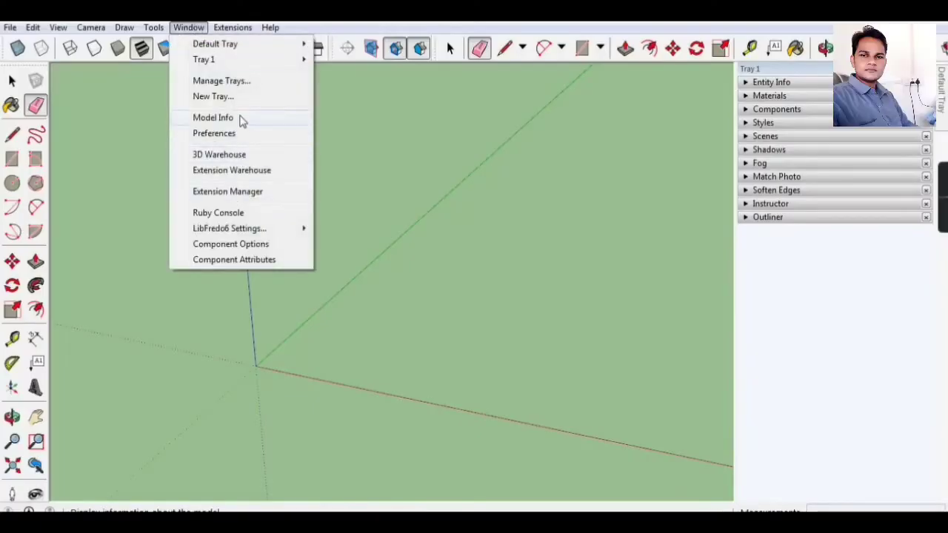
Change the model's Architectural length precision from 1/16″ in Model Info Units
click(240, 118)
click(254, 203)
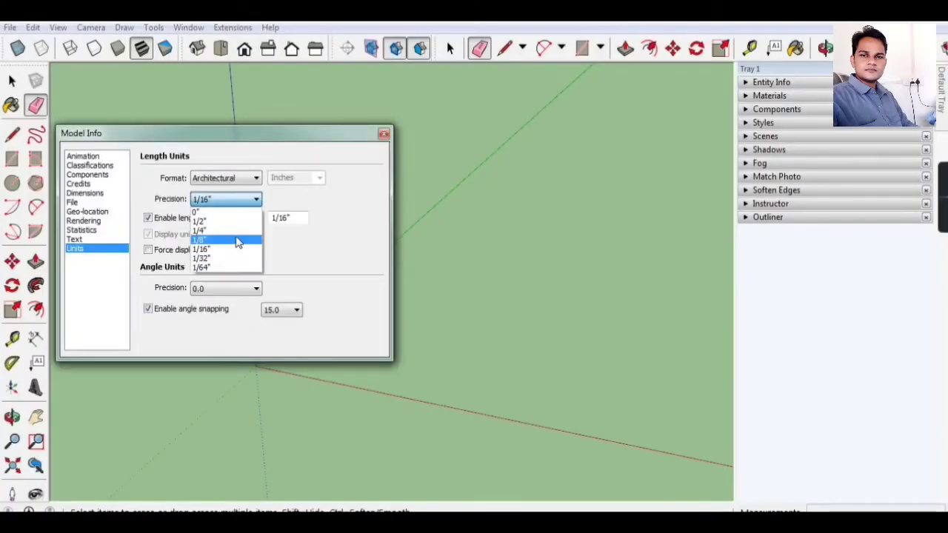
click(238, 215)
click(384, 134)
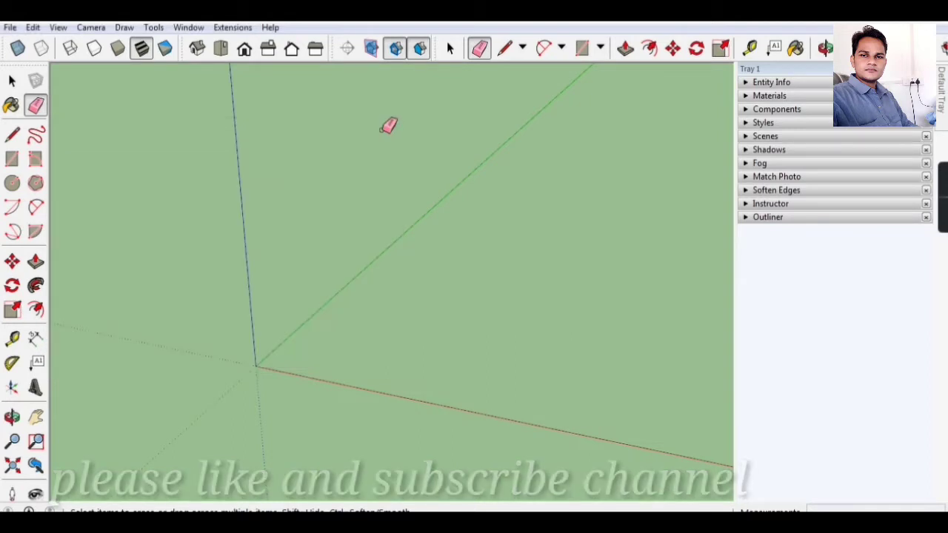
Draw a 10 by 2 rectangle starting at the axes origin
click(12, 159)
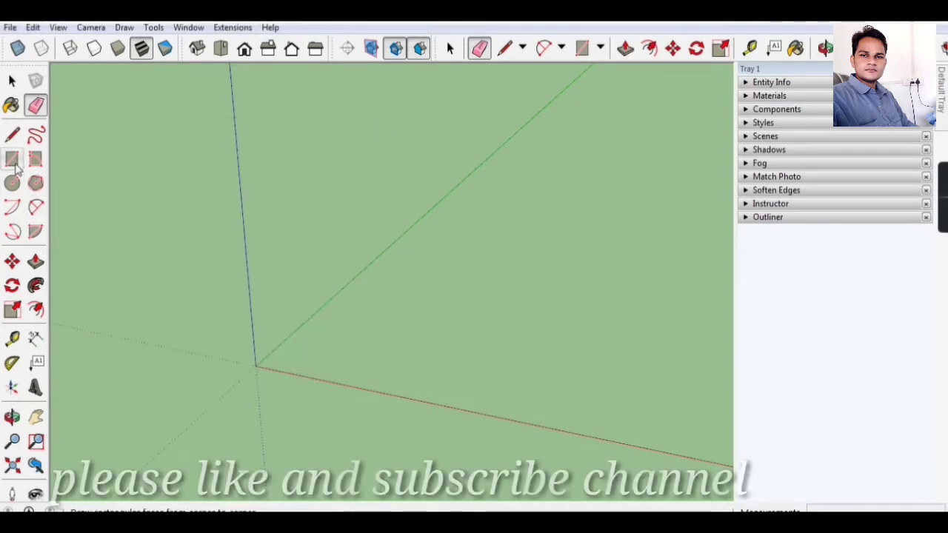
click(256, 365)
click(548, 375)
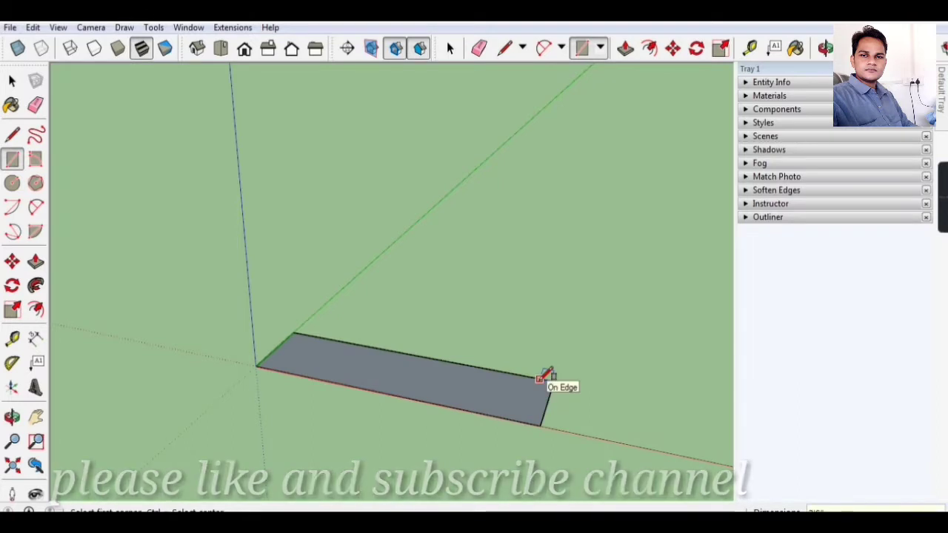
text(10,2)
key(Return)
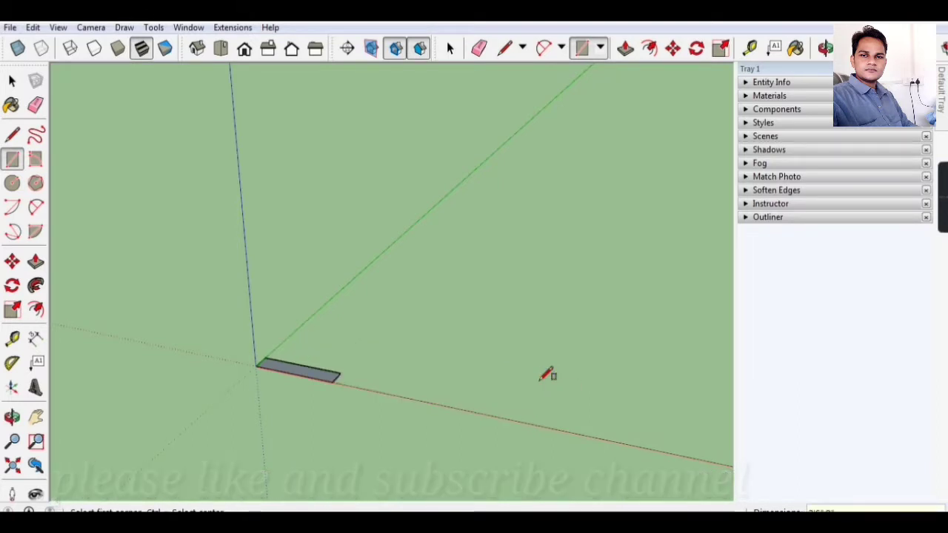
scroll(294, 337, up, 1)
scroll(294, 337, up, 3)
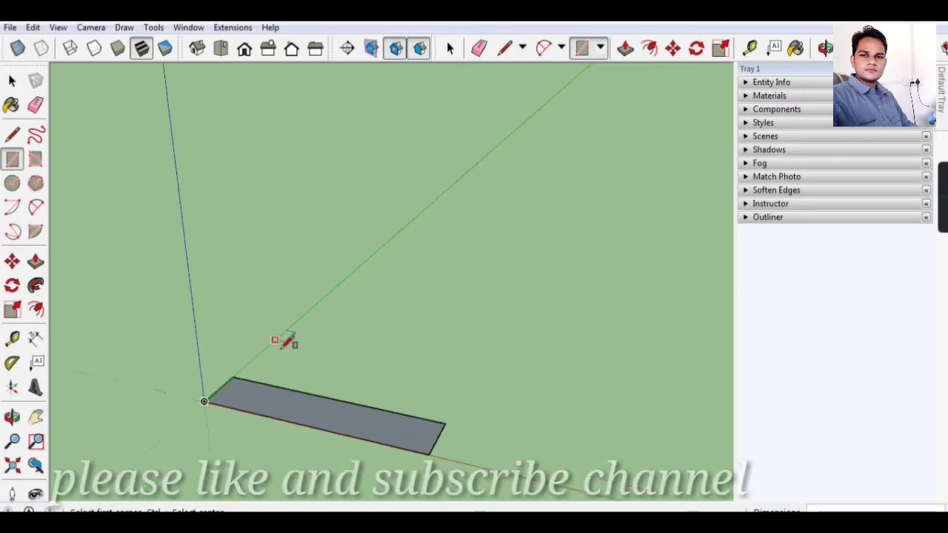
scroll(281, 339, up, 1)
Box-select the rectangle and make it a group
click(13, 82)
scroll(117, 303, down, 2)
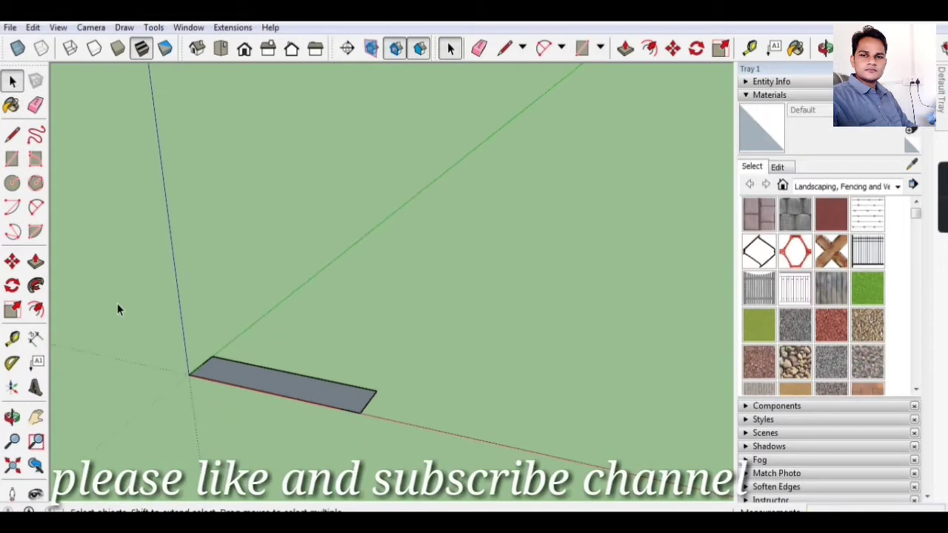
drag(117, 303, 491, 484)
right_click(330, 384)
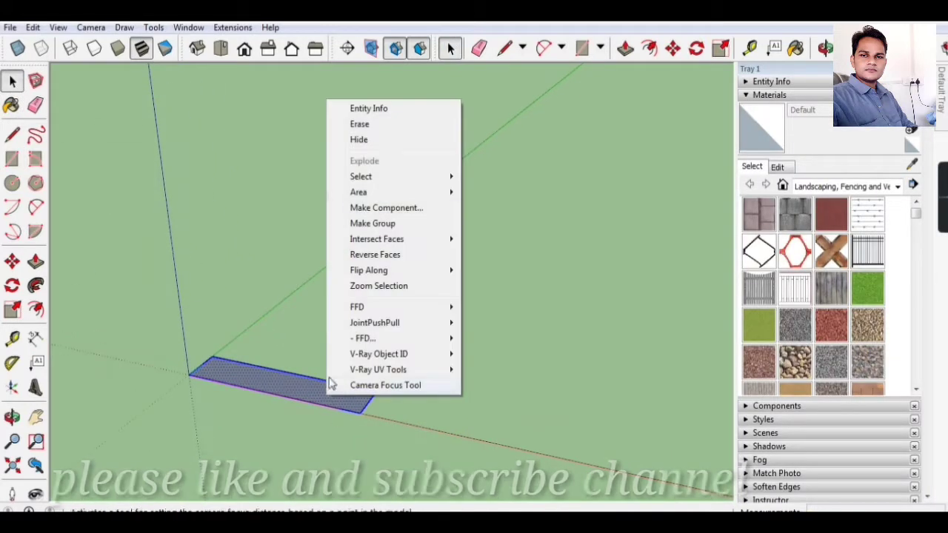
click(408, 223)
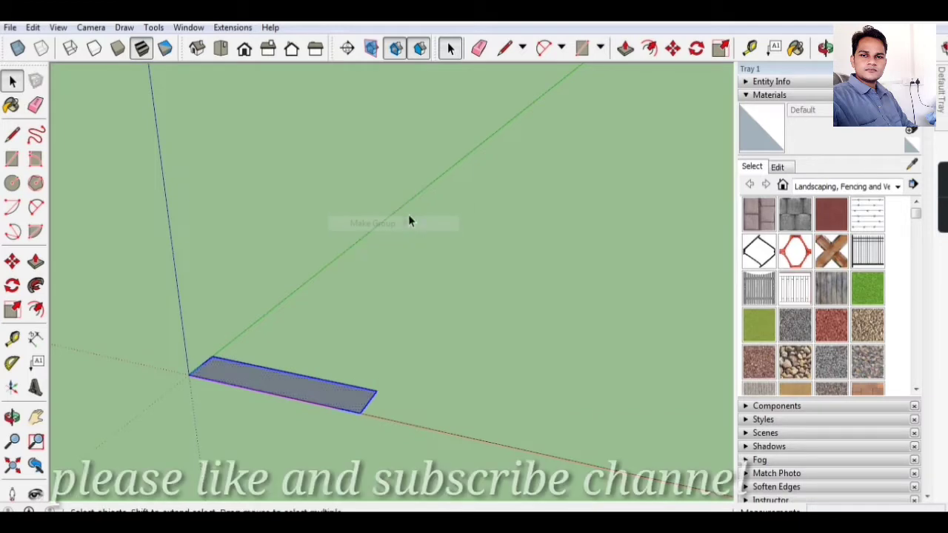
Inside the group, push/pull the rectangle upward into a tall block
double_click(226, 367)
click(35, 261)
drag(282, 380, 275, 230)
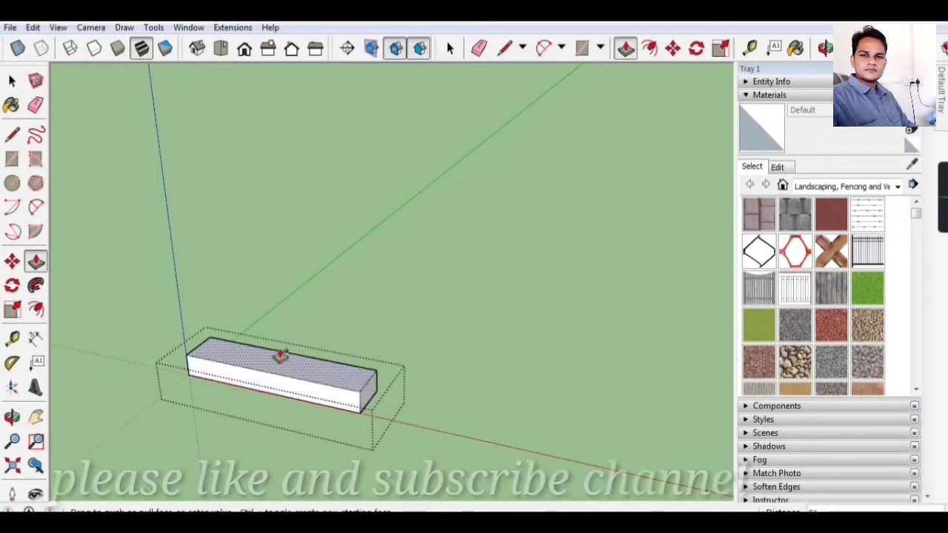
scroll(277, 256, up, 5)
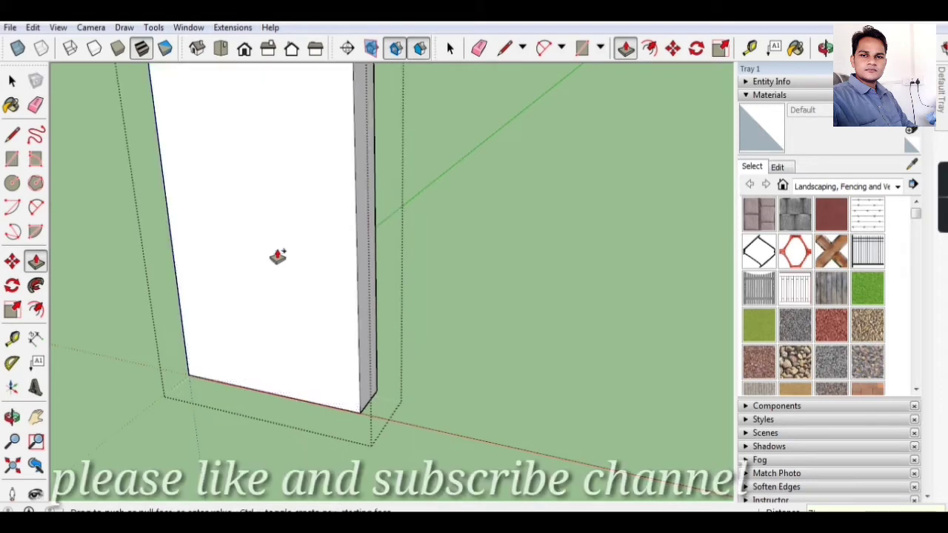
scroll(354, 286, down, 5)
click(12, 81)
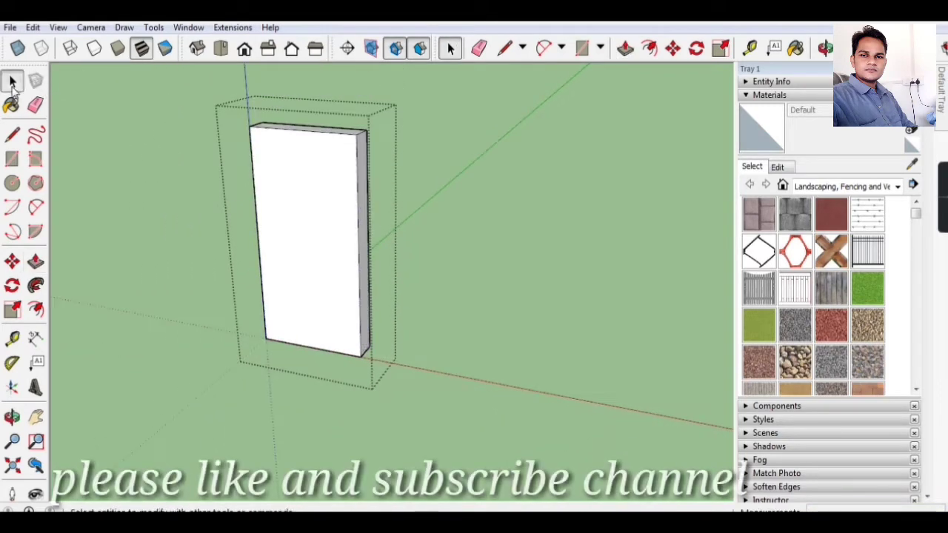
Offset the block's front face outline inward by 2
click(35, 309)
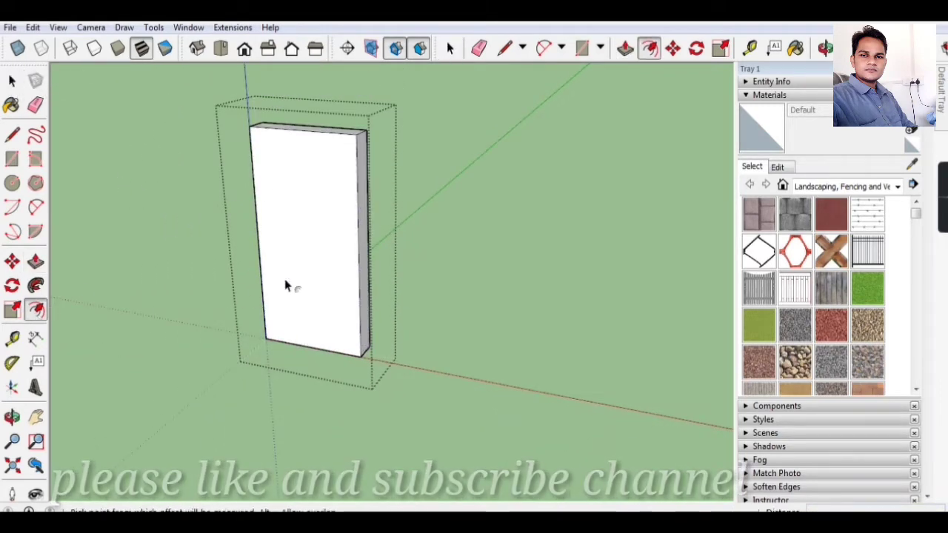
click(290, 281)
click(300, 285)
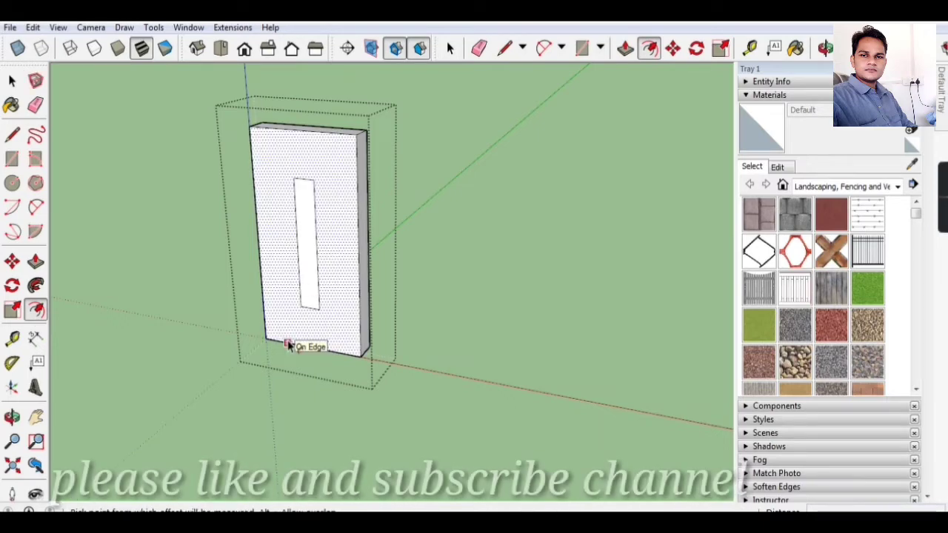
key(ctrl+z)
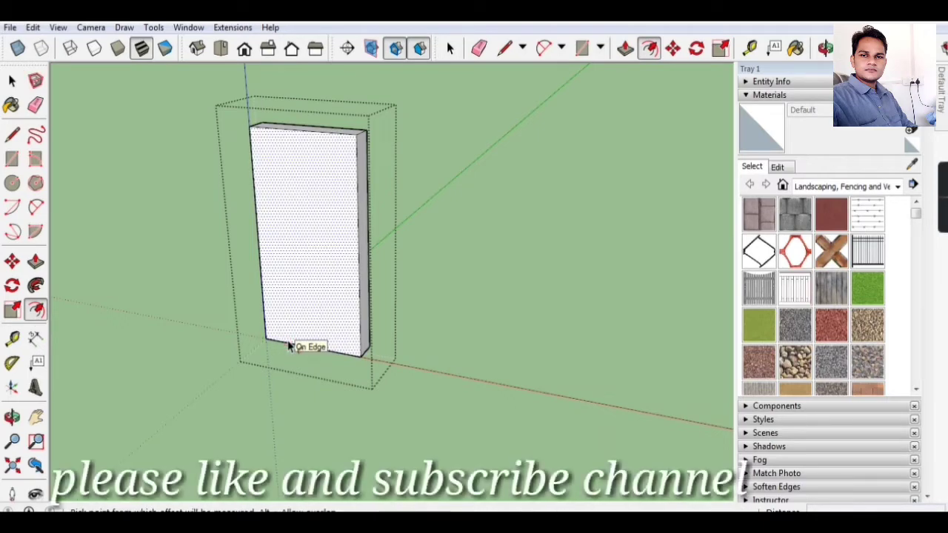
click(288, 346)
click(274, 271)
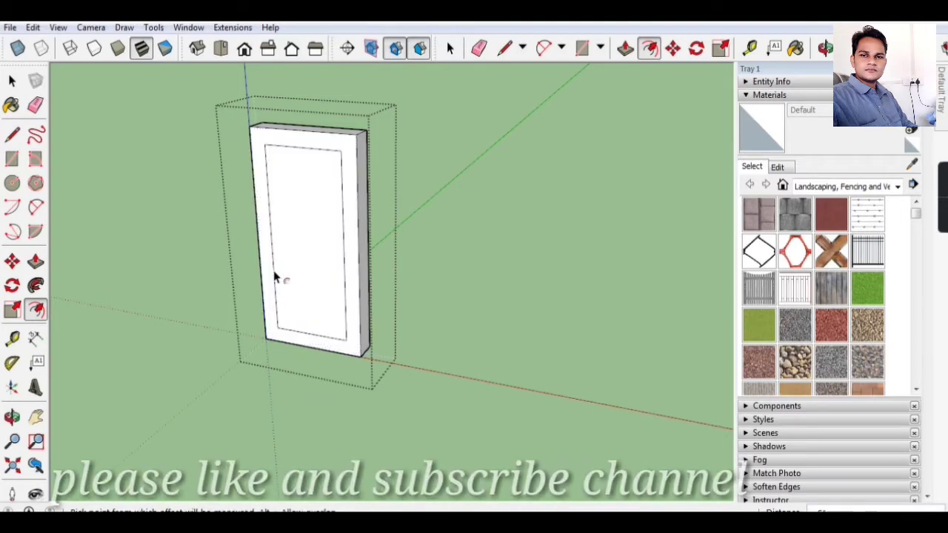
text(2)
key(Return)
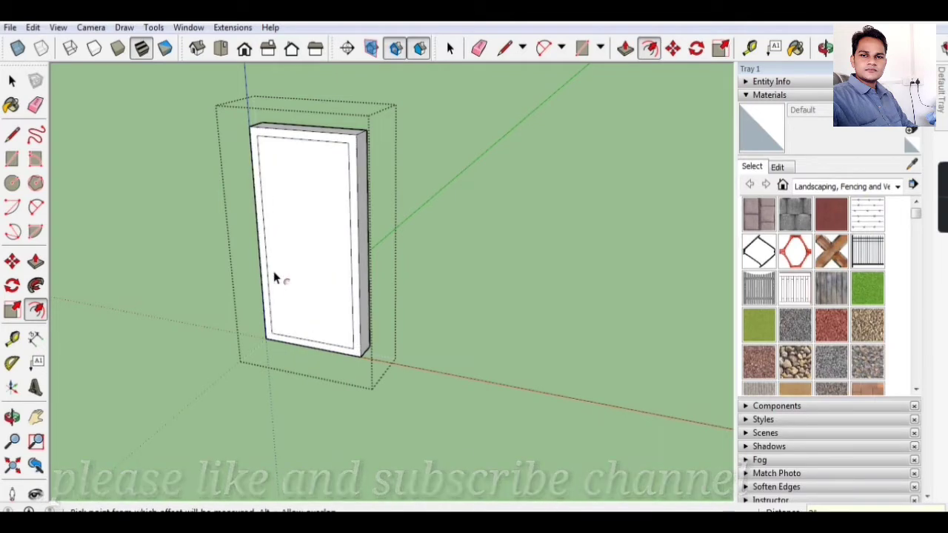
Add a guide, draw a bottom rectangle and erase the inner bottom edges to open the outline
scroll(307, 343, up, 2)
scroll(286, 369, up, 2)
scroll(222, 370, up, 2)
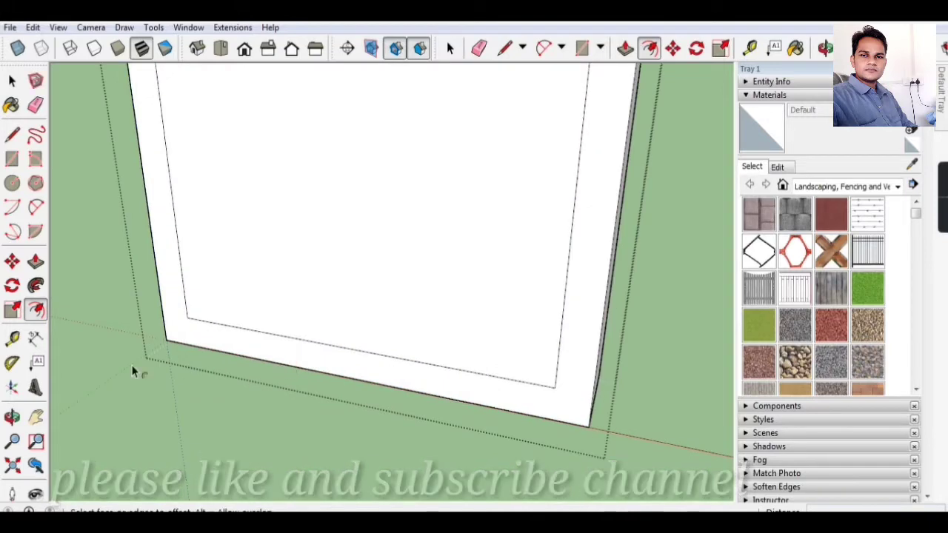
click(14, 339)
click(159, 288)
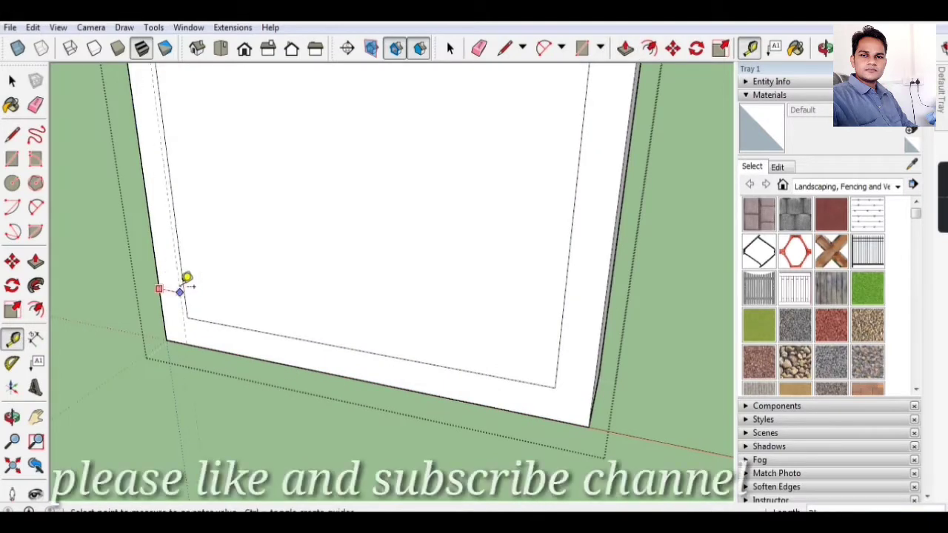
click(15, 163)
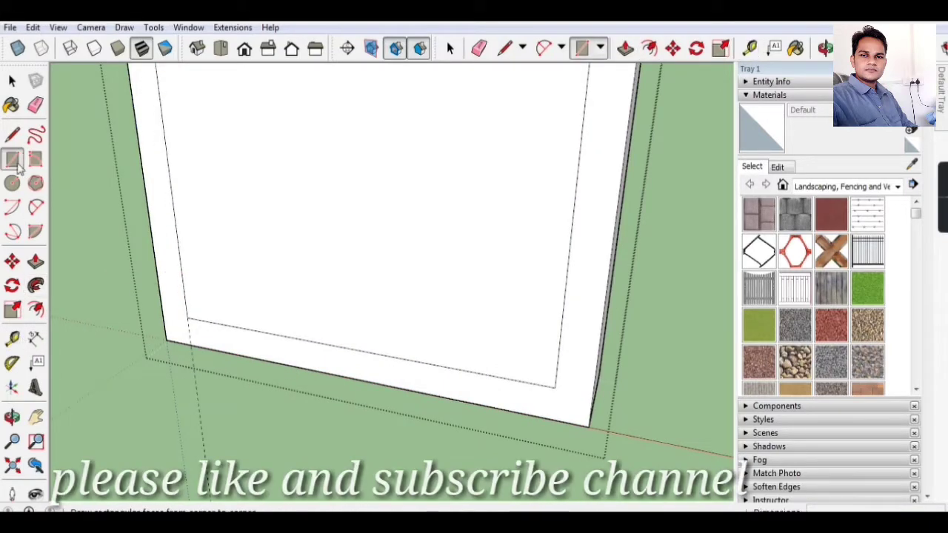
click(191, 345)
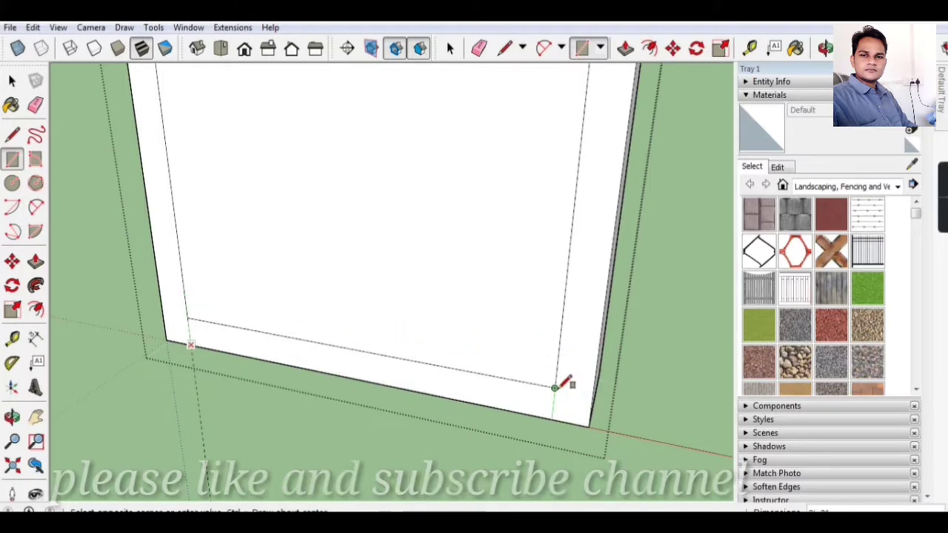
click(36, 106)
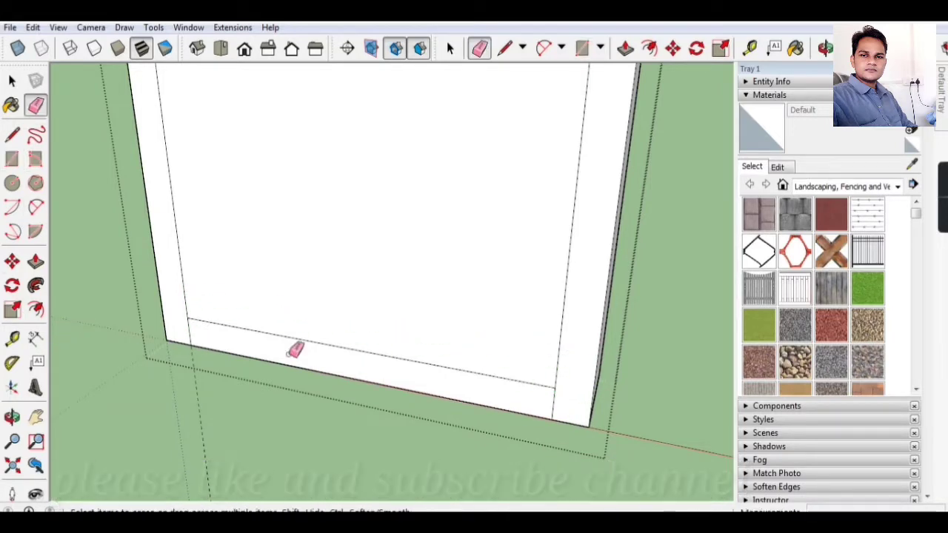
drag(297, 349, 317, 334)
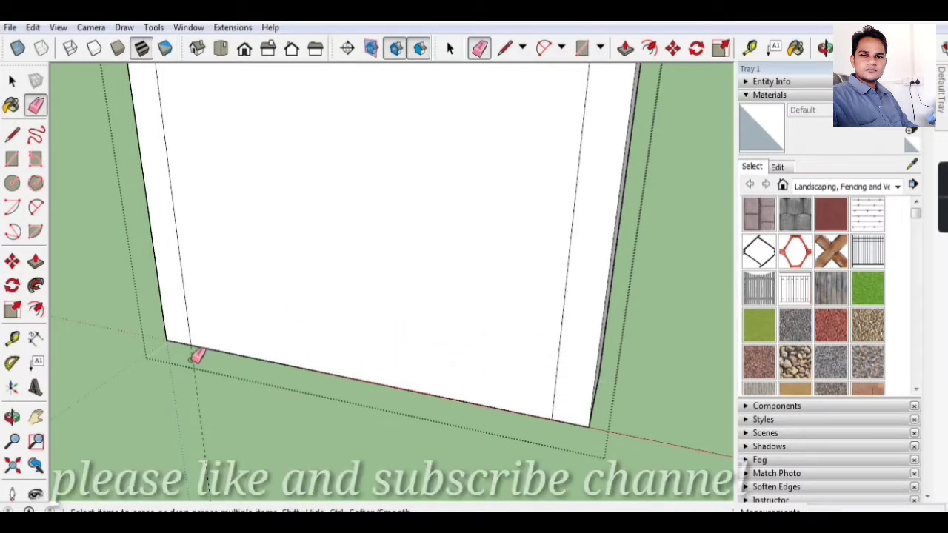
scroll(200, 357, down, 3)
scroll(239, 349, down, 3)
scroll(218, 302, down, 3)
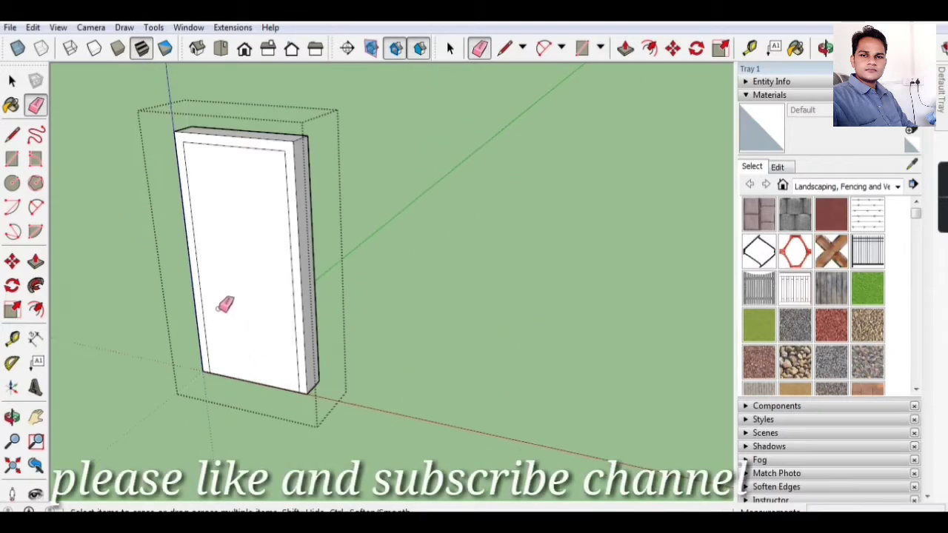
Push the frame's centre face through to open the doorway, then exit the group
click(36, 262)
click(271, 336)
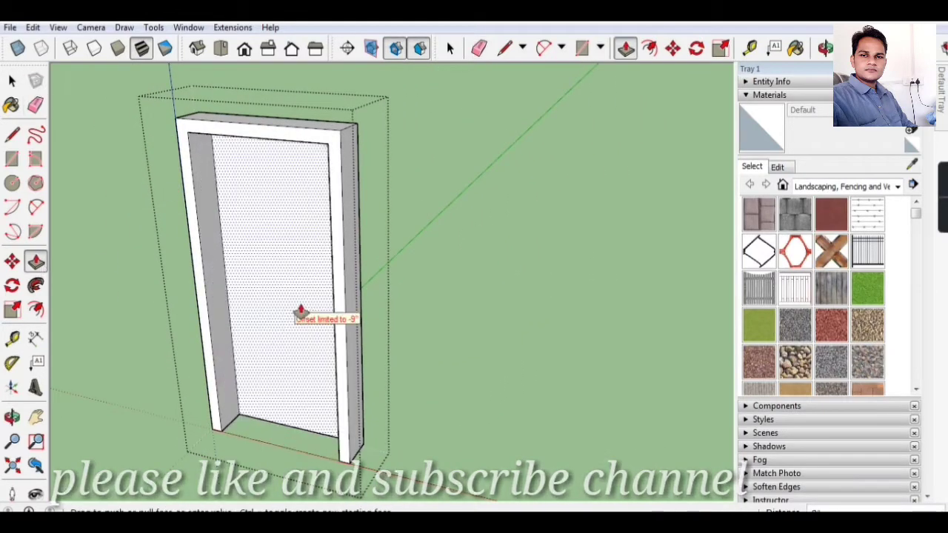
click(307, 311)
click(12, 80)
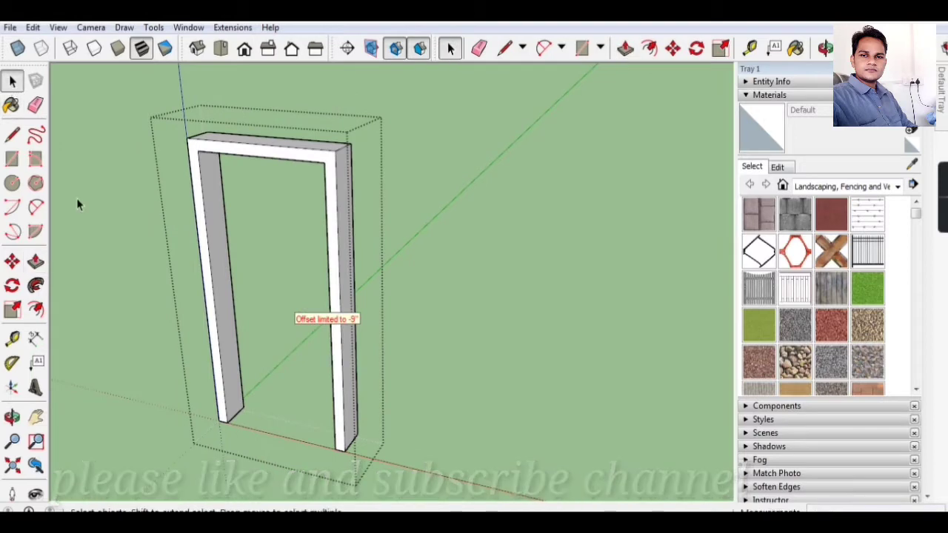
click(77, 198)
Draw a rectangle from the frame's top corner to the bottom corner filling the opening
click(12, 417)
mouse_move(321, 432)
mouse_down()
mouse_move(415, 398)
mouse_move(385, 364)
mouse_move(339, 443)
mouse_up()
click(12, 158)
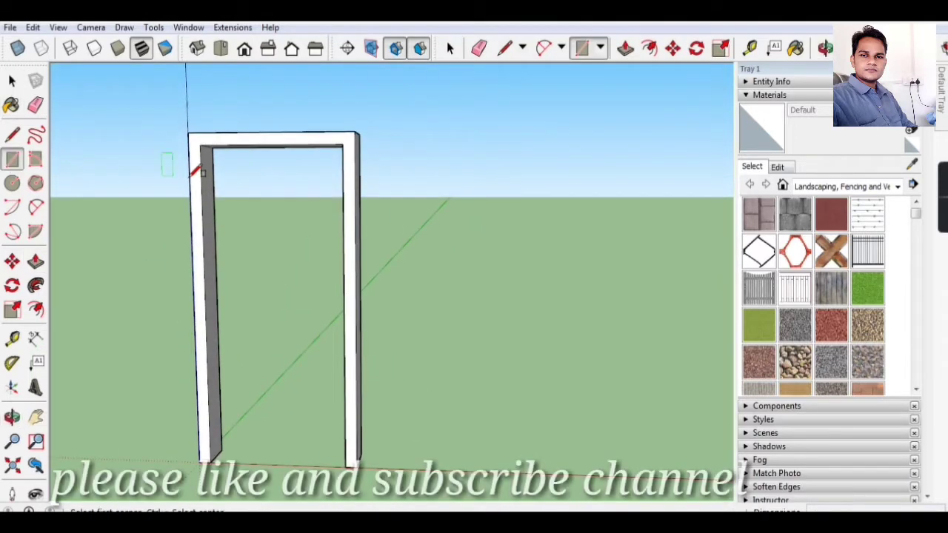
click(206, 140)
scroll(307, 444, up, 3)
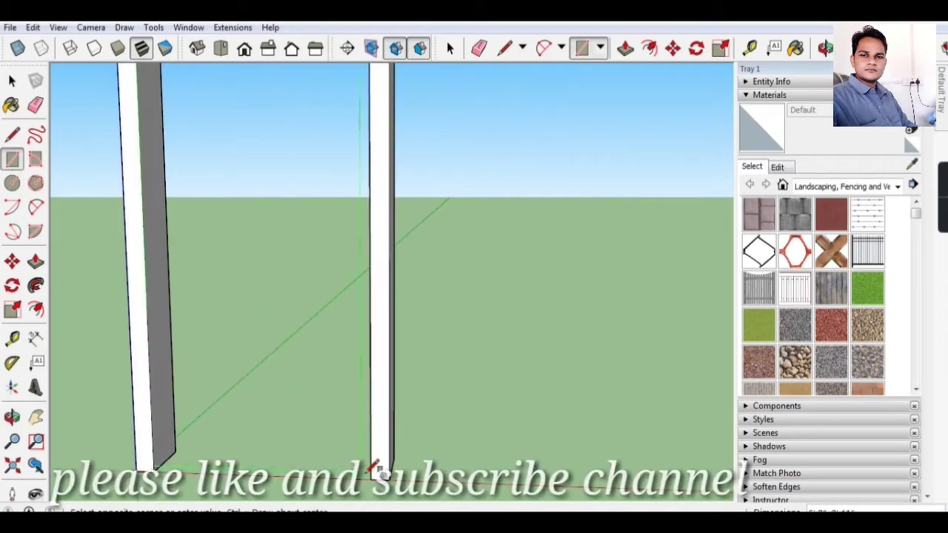
click(374, 469)
click(12, 80)
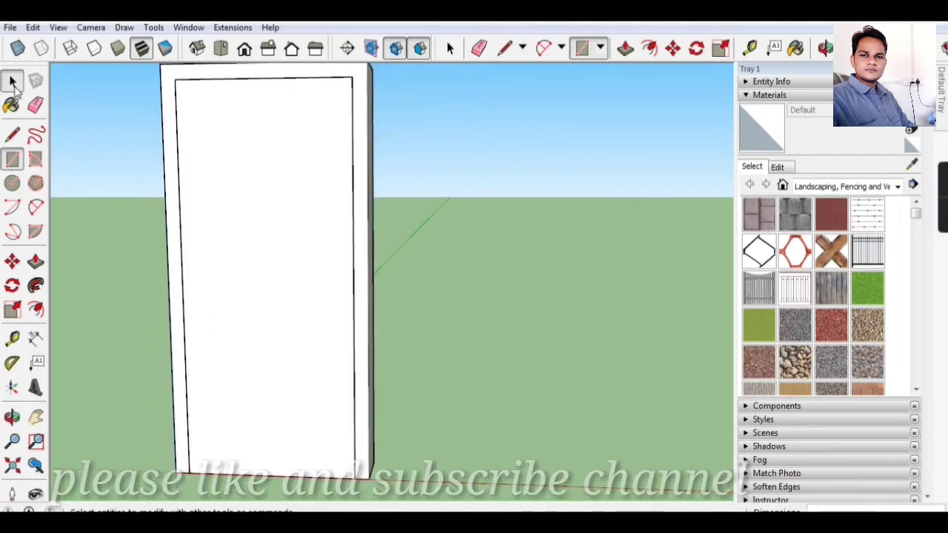
Group the door face and offset its edges inward by 2
click(273, 278)
right_click(273, 278)
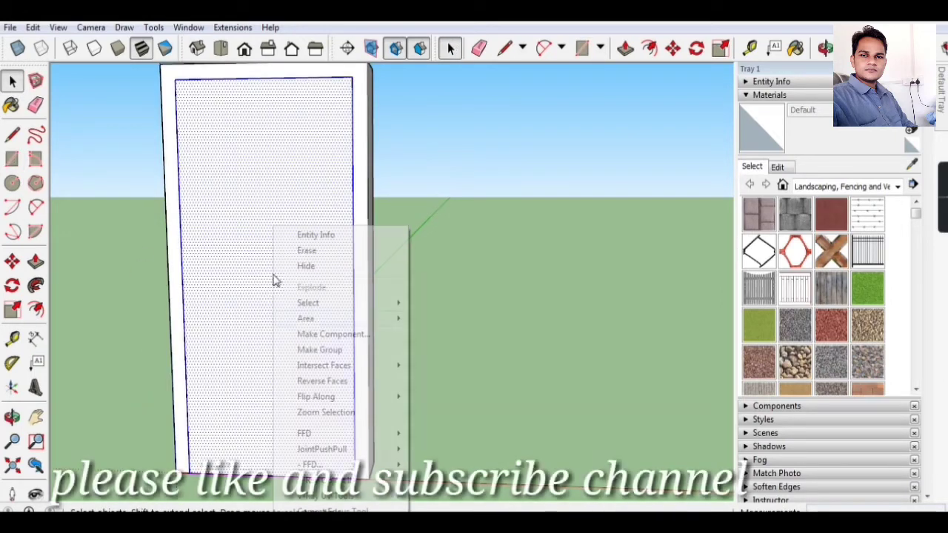
click(317, 349)
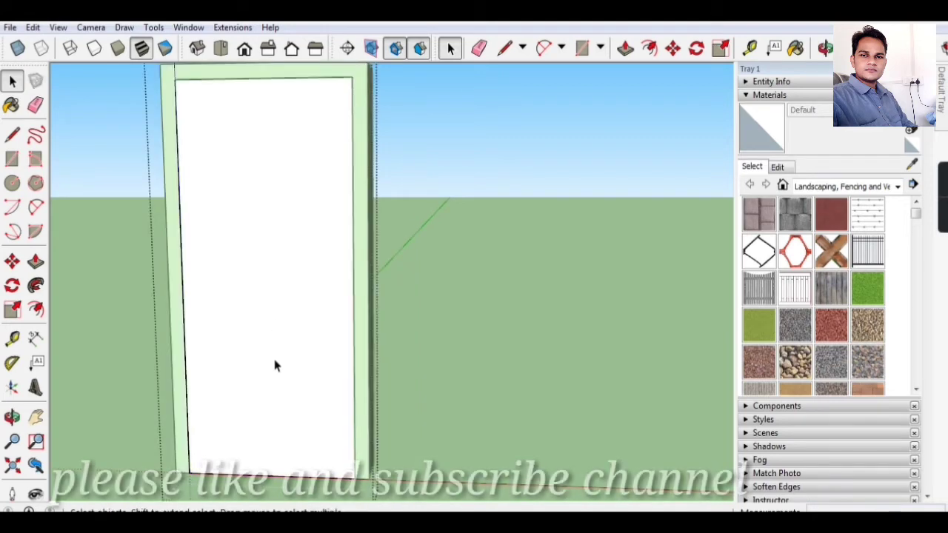
click(40, 314)
click(181, 311)
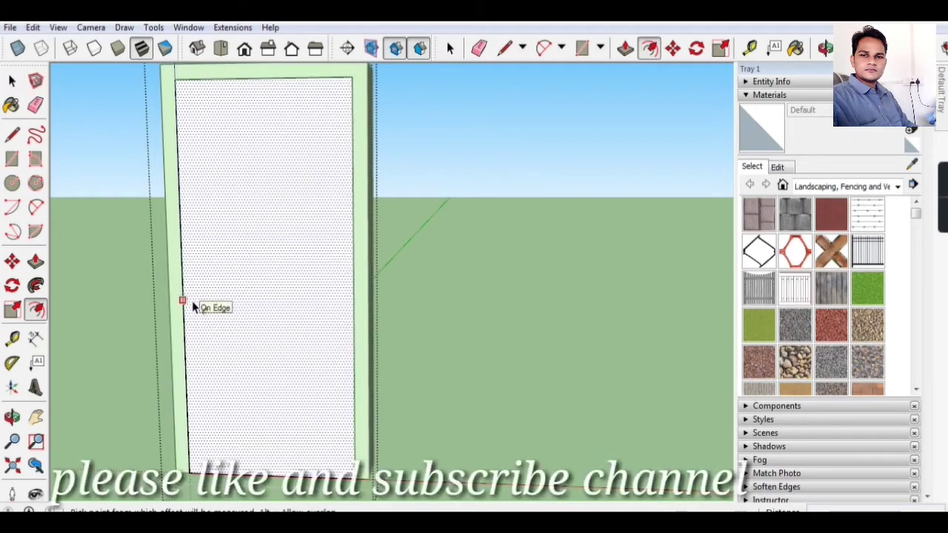
click(205, 309)
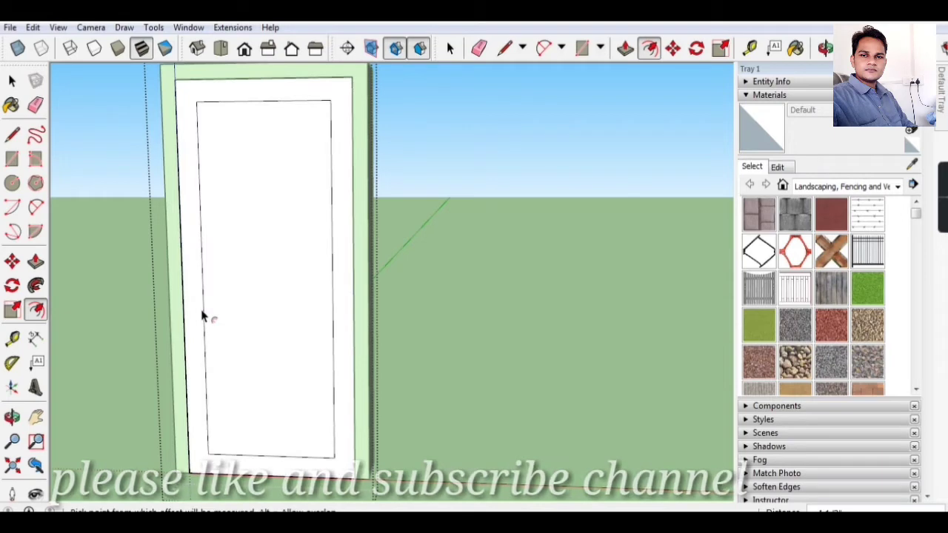
text(2)
key(Return)
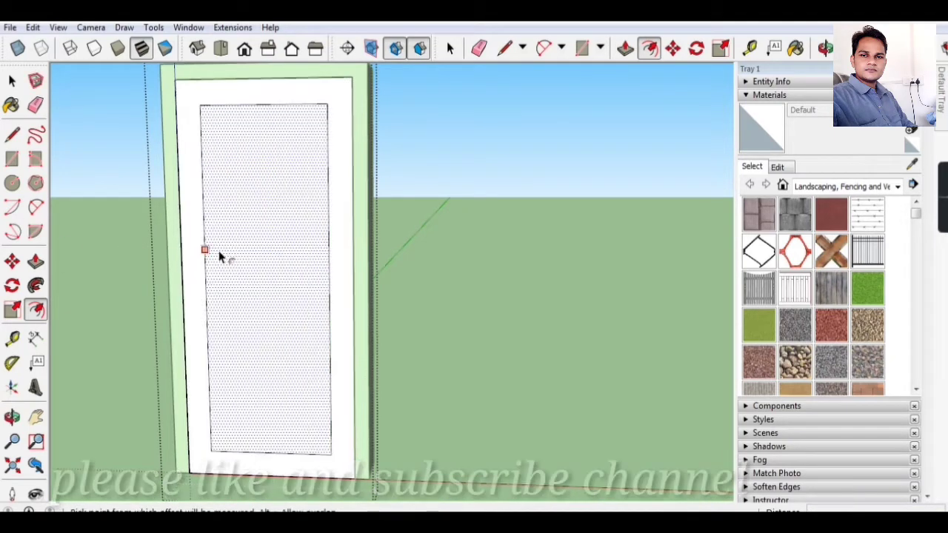
Delete the inner offset face, then offset the door face inward by 2 again
click(12, 82)
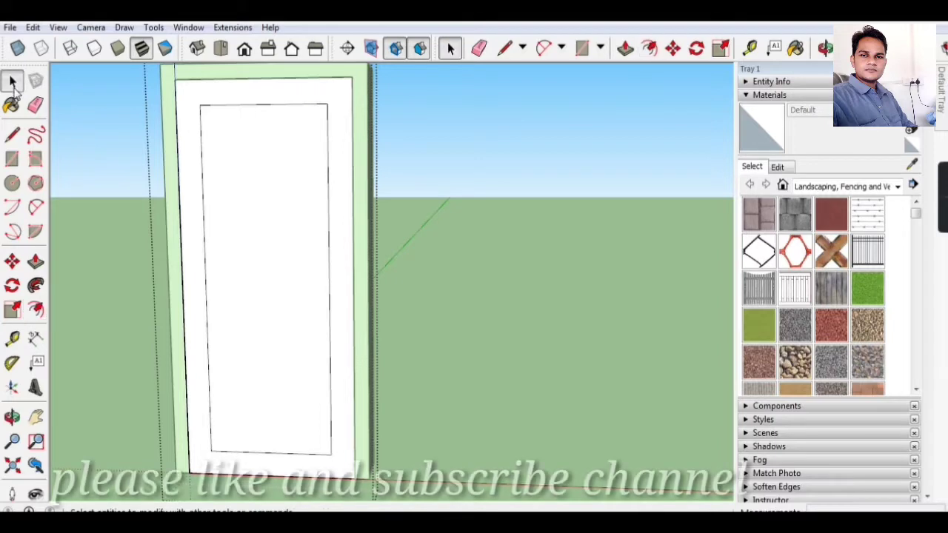
click(268, 257)
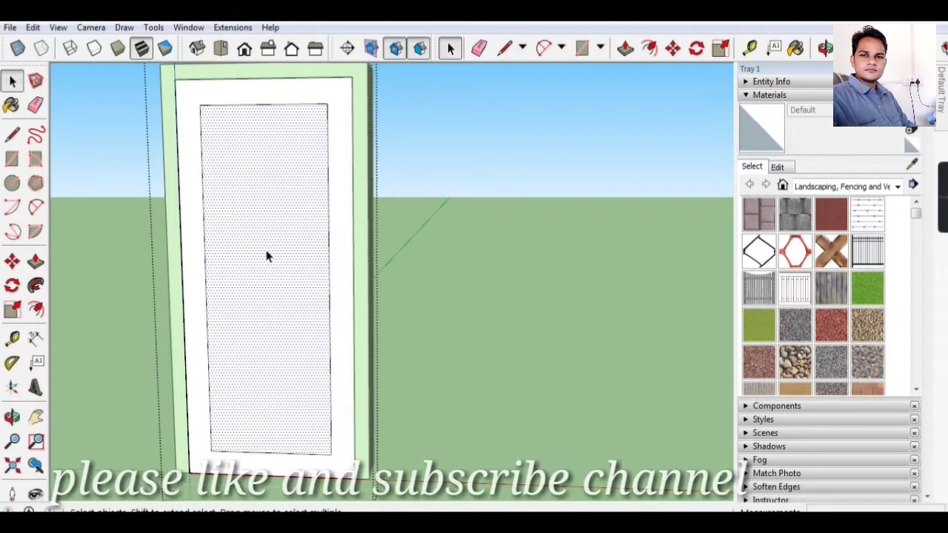
key(Delete)
click(212, 277)
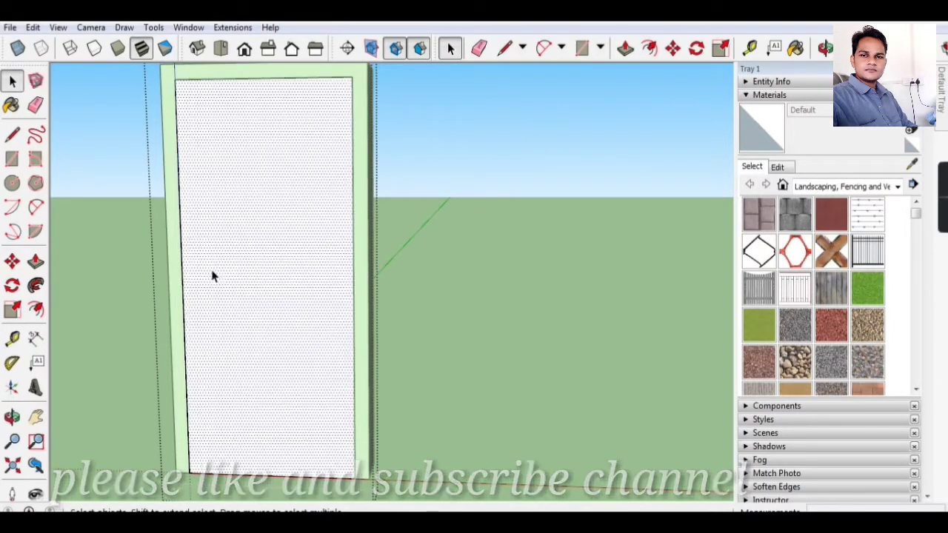
click(35, 310)
click(180, 299)
click(222, 301)
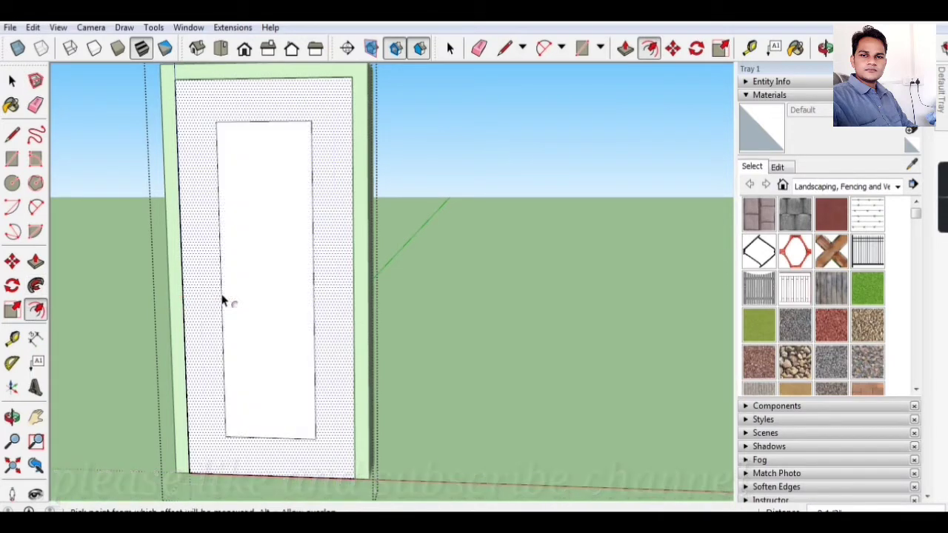
text(2)
key(Return)
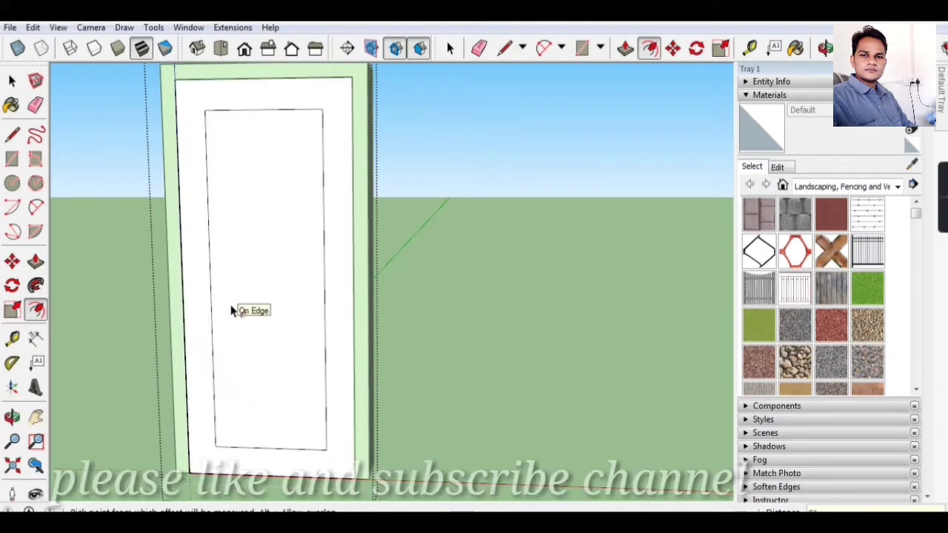
Place two horizontal tape-measure guides across the inset rectangle
click(12, 338)
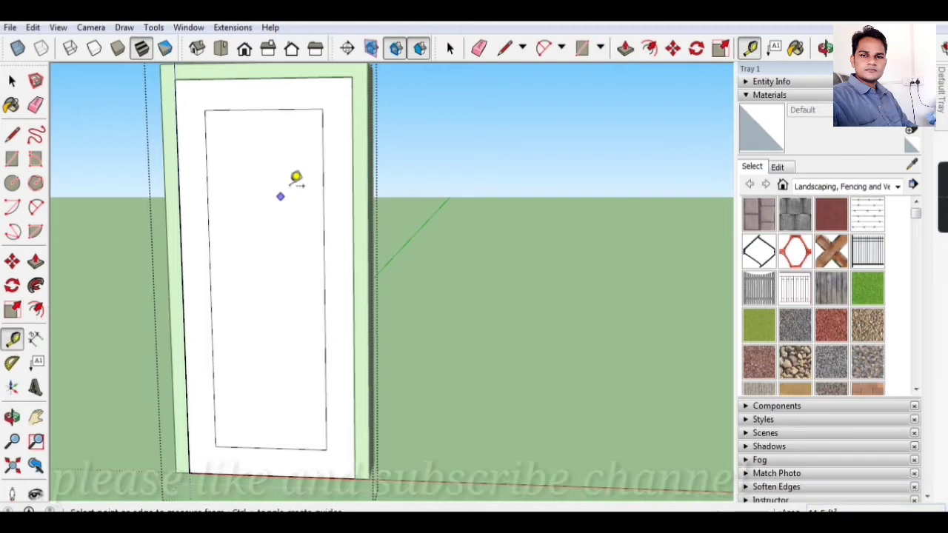
click(281, 109)
click(330, 285)
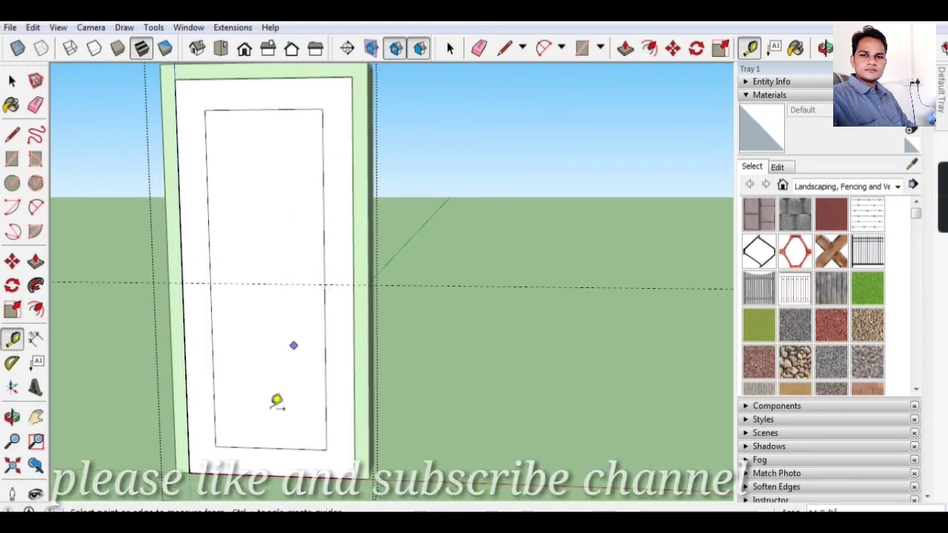
click(289, 284)
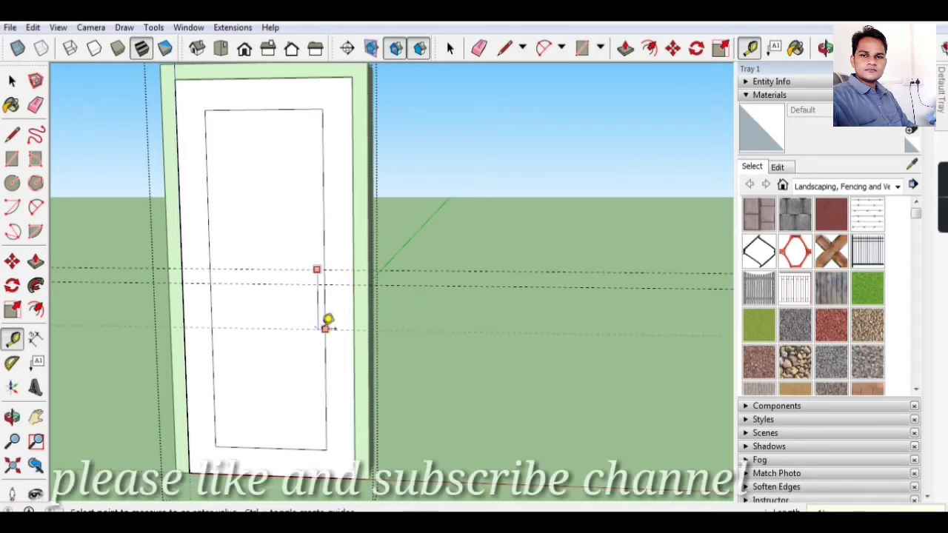
click(325, 328)
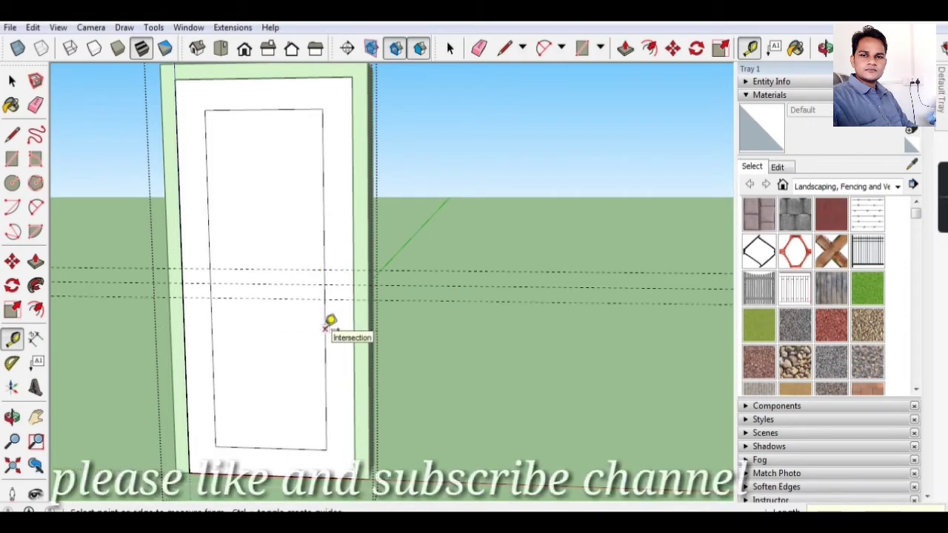
Draw the horizontal rail rectangle between the two guides
click(11, 158)
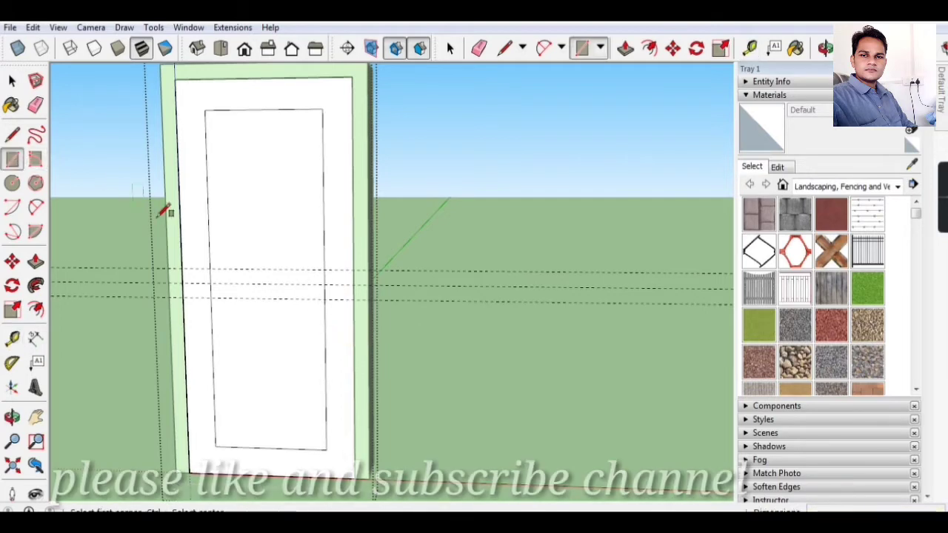
click(210, 268)
click(325, 299)
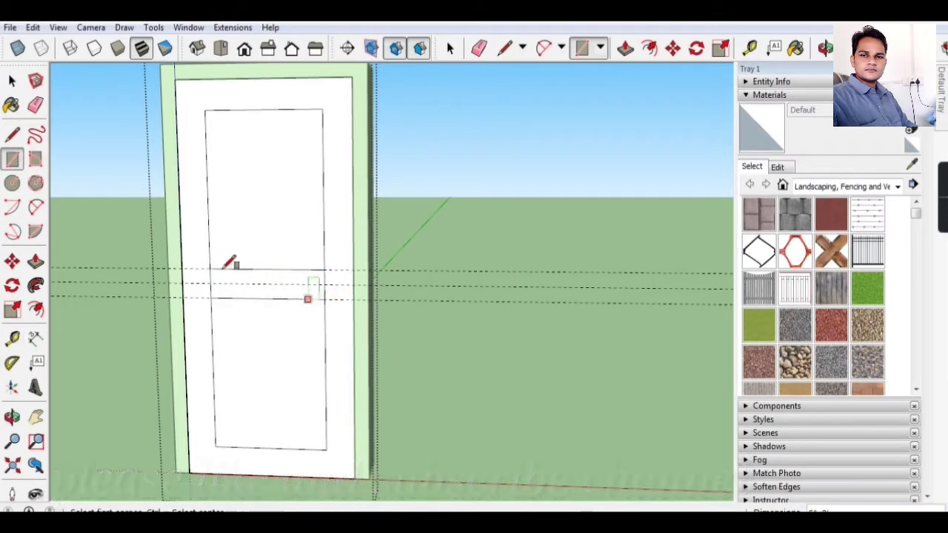
click(34, 105)
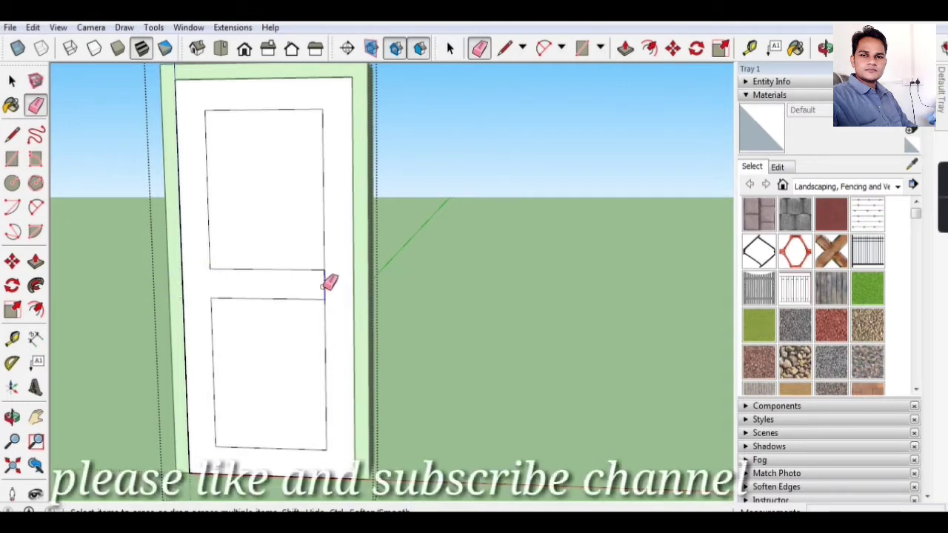
Push/pull the upper panel face to give it depth
scroll(268, 138, up, 2)
scroll(261, 160, up, 2)
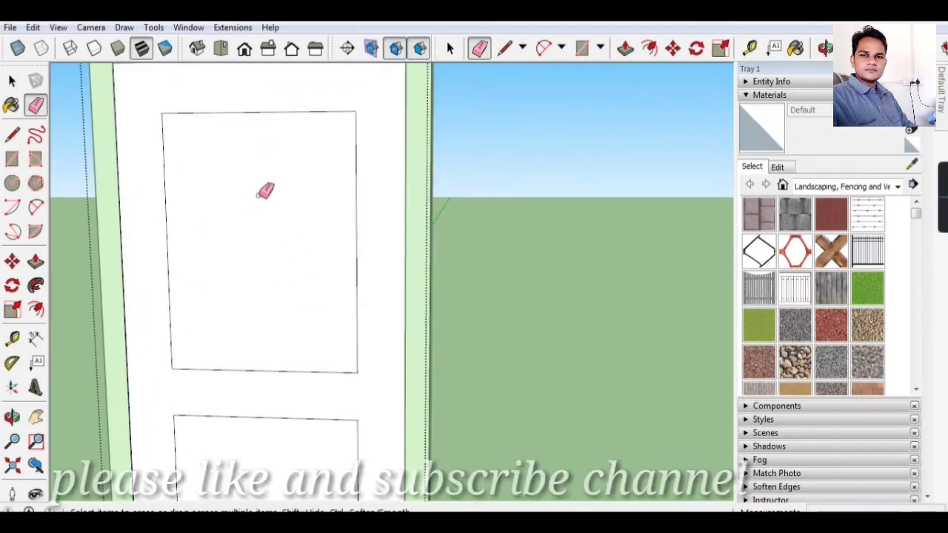
click(36, 262)
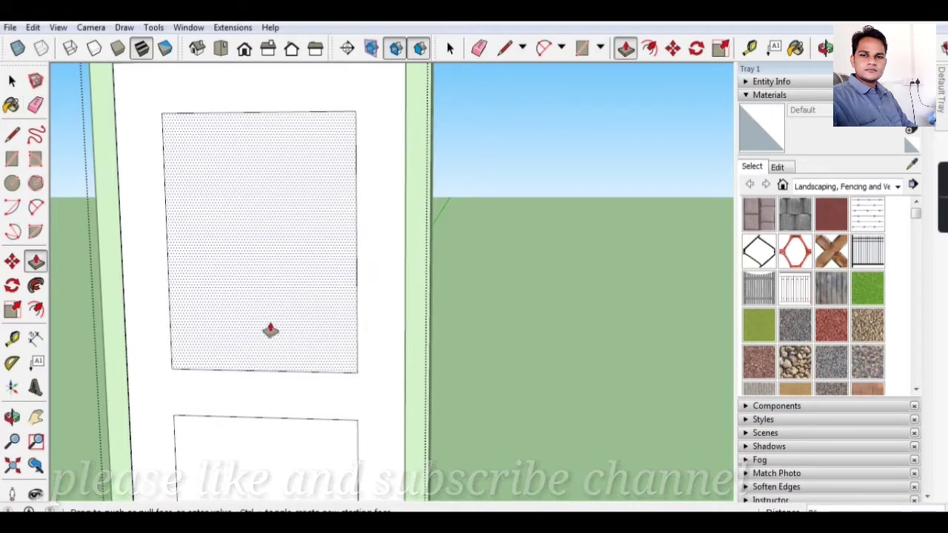
click(268, 330)
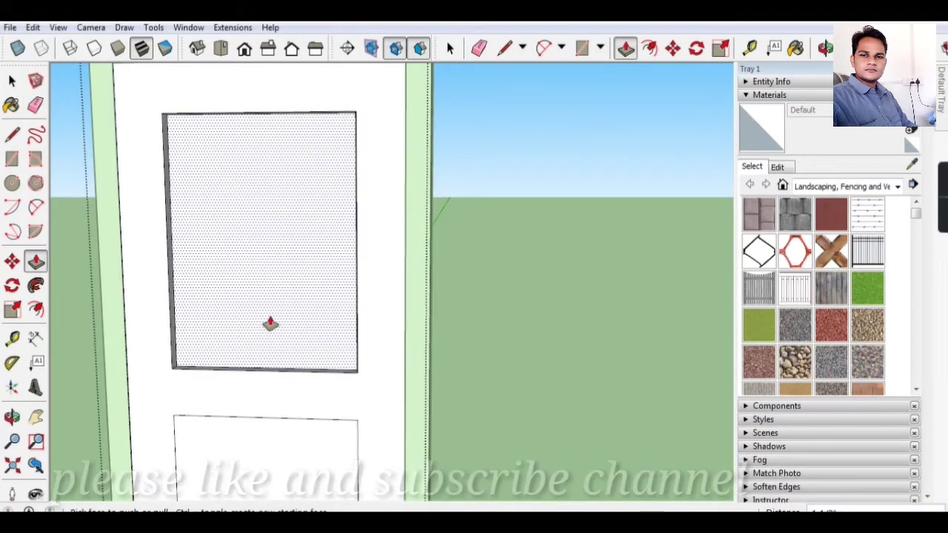
click(270, 324)
Offset a nested inner panel outline inside the upper panel
click(36, 310)
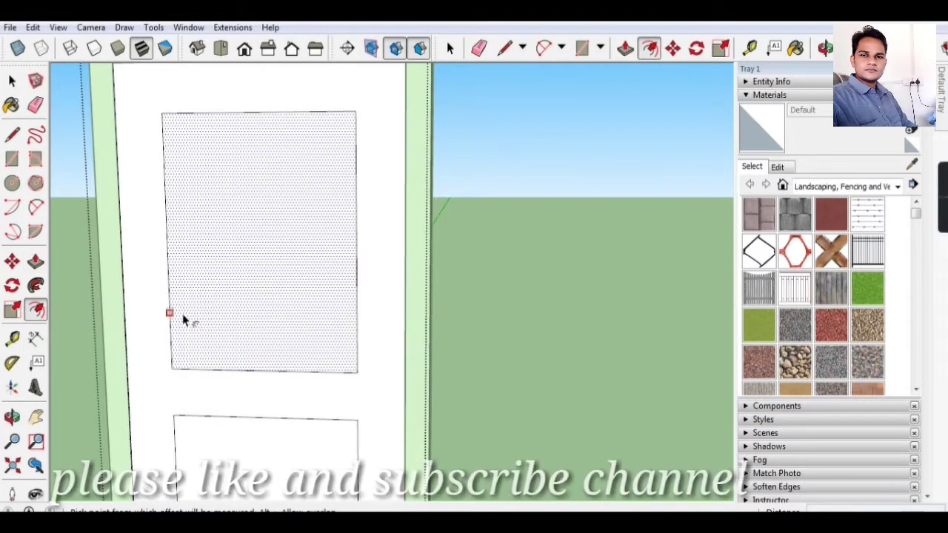
click(182, 319)
click(198, 322)
click(202, 357)
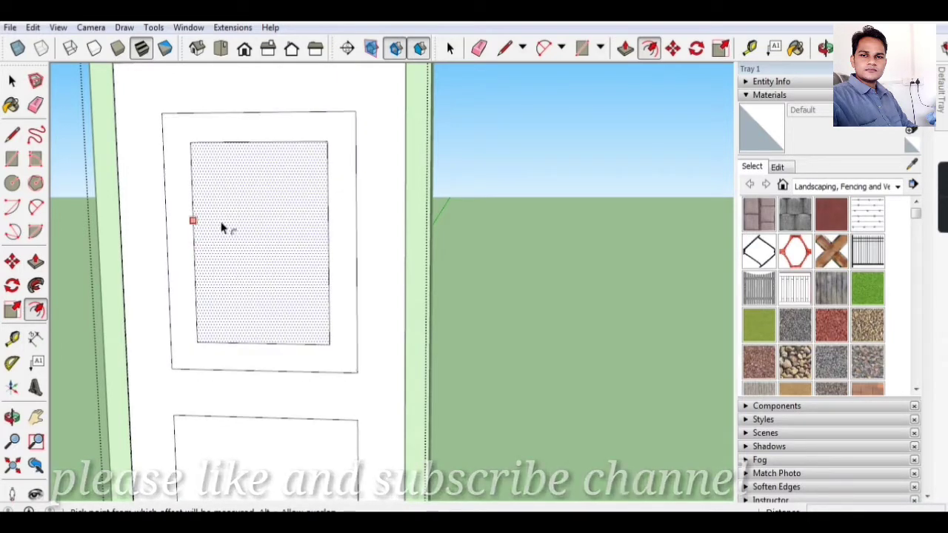
click(251, 286)
click(185, 247)
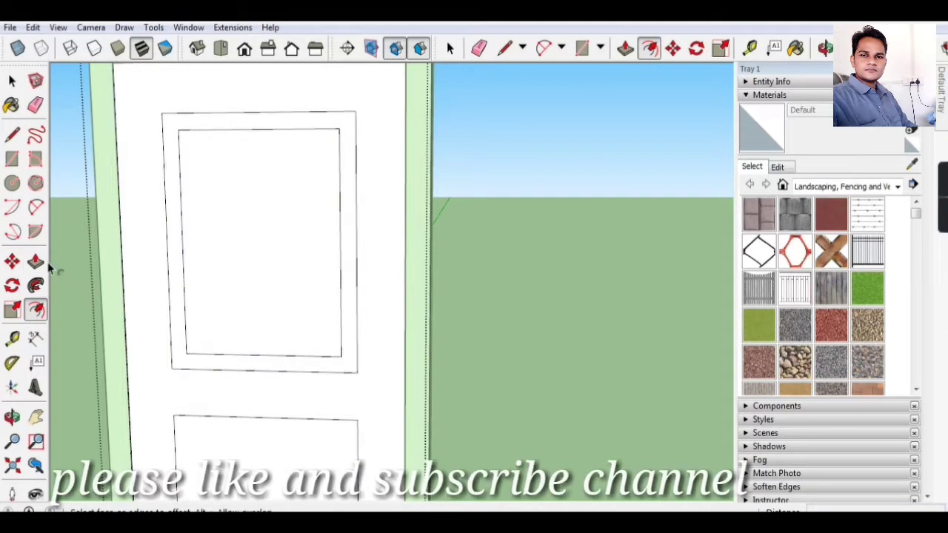
Push/pull the inner upper panel to set its depth
click(36, 261)
click(219, 327)
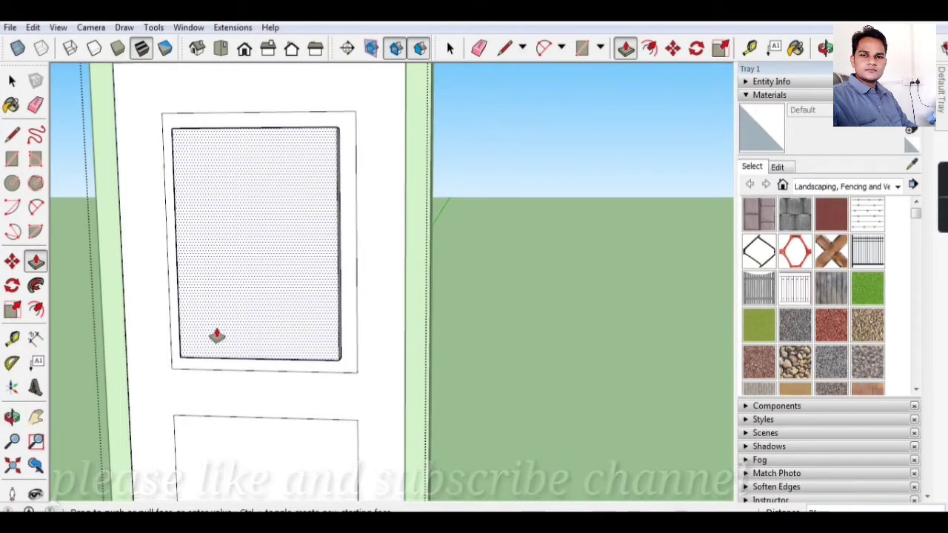
click(216, 335)
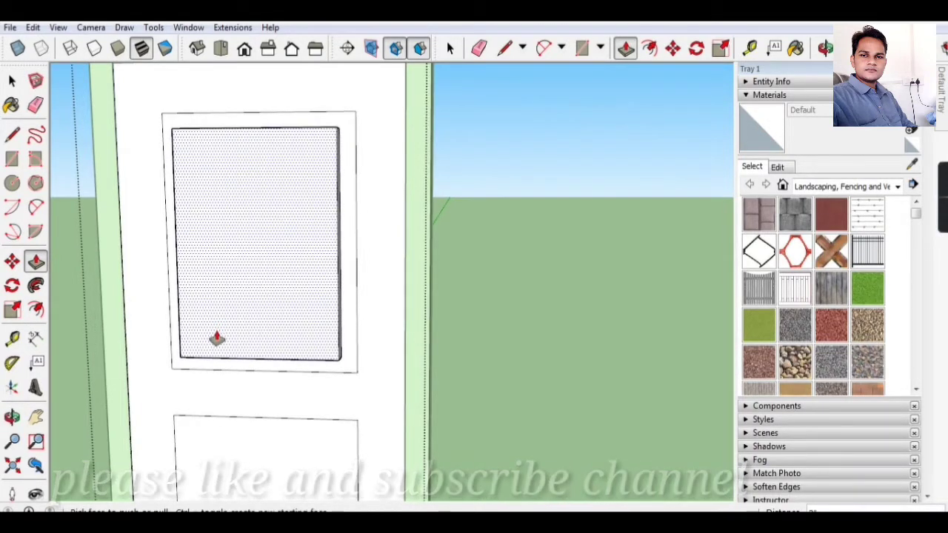
click(216, 339)
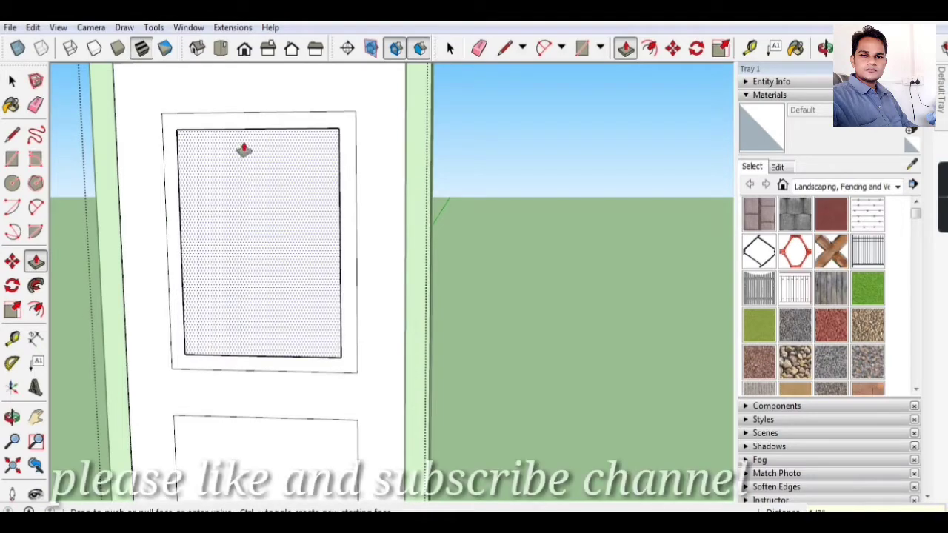
scroll(244, 150, up, 2)
scroll(237, 106, up, 3)
scroll(298, 195, down, 1)
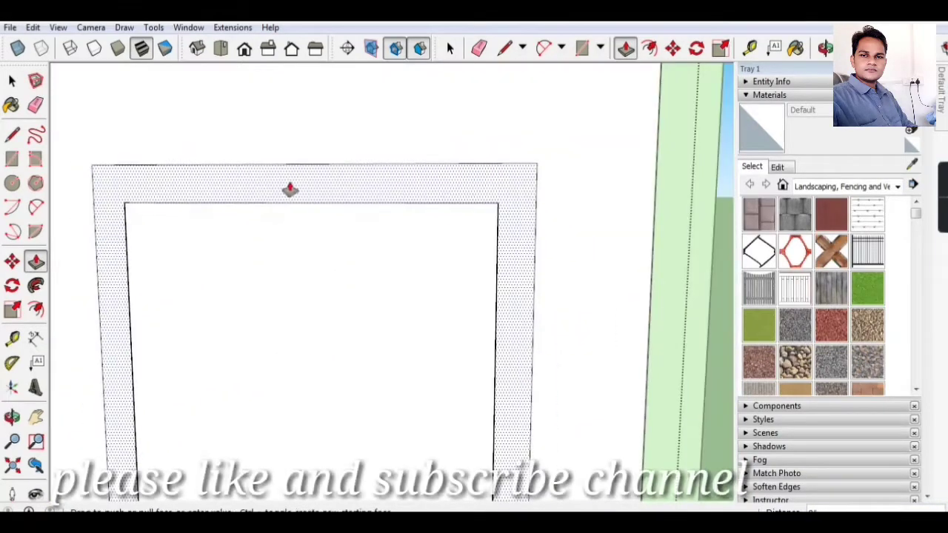
click(290, 189)
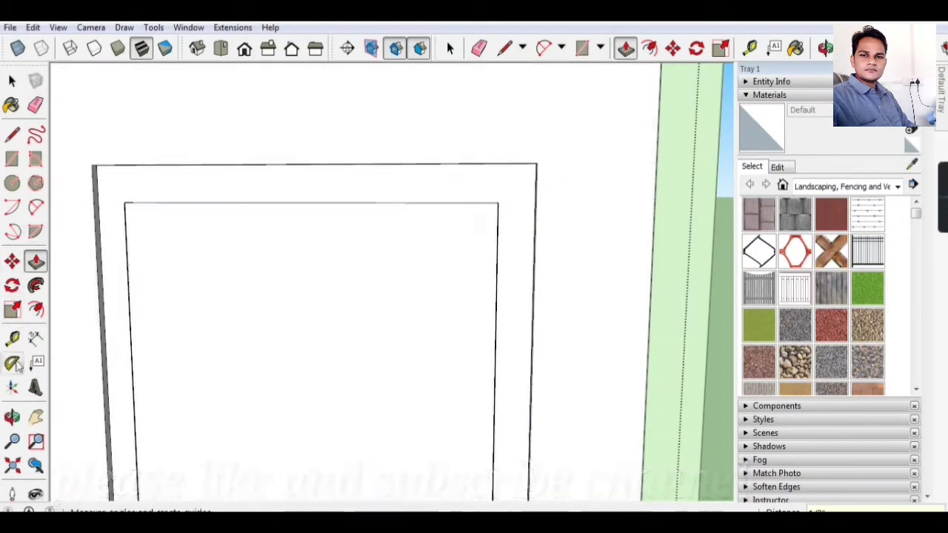
Draw miter lines from the top-left and top-right outer corners to the inner rectangle's corners
click(10, 419)
mouse_move(227, 148)
mouse_down()
mouse_move(106, 203)
mouse_move(111, 195)
mouse_move(226, 339)
mouse_move(222, 353)
mouse_move(146, 199)
mouse_up()
click(18, 141)
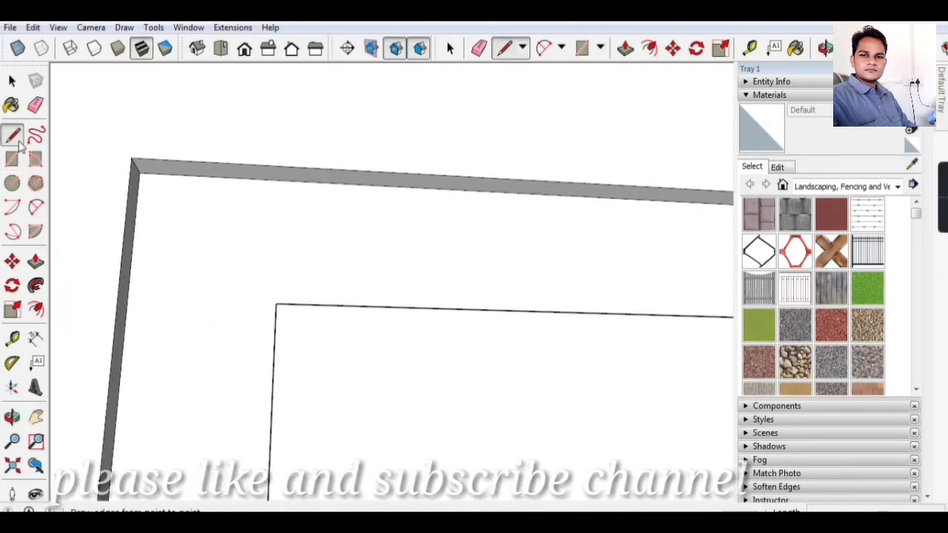
click(139, 173)
click(276, 303)
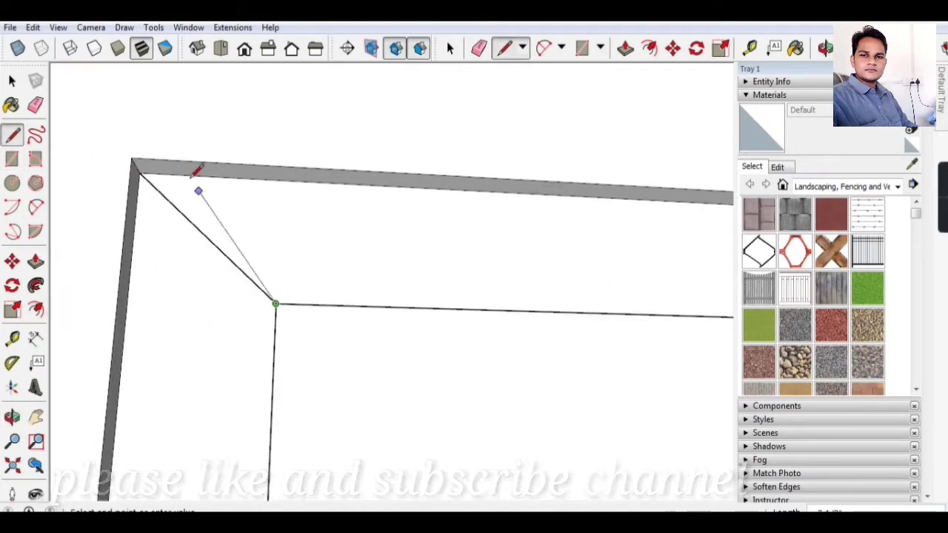
scroll(192, 172, down, 2)
scroll(177, 165, down, 2)
scroll(450, 184, up, 3)
scroll(476, 191, up, 2)
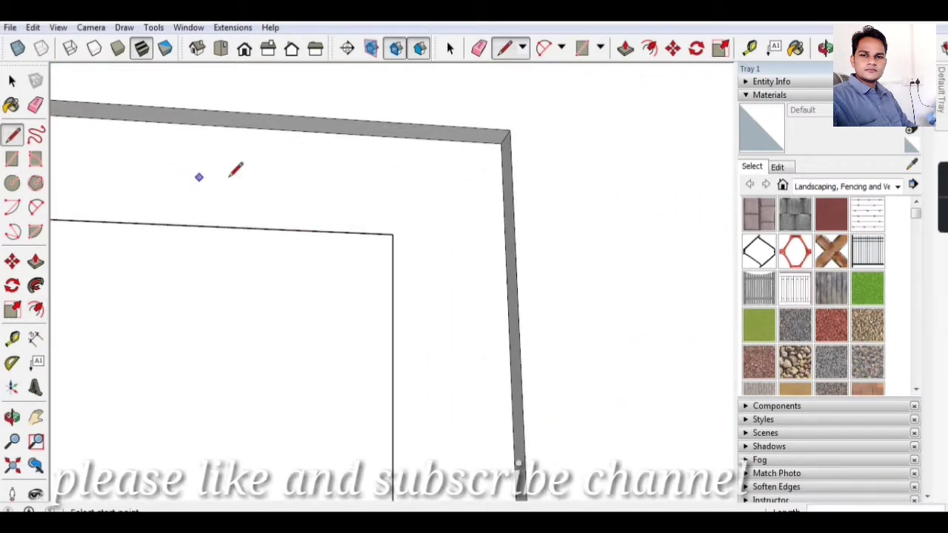
scroll(222, 175, up, 2)
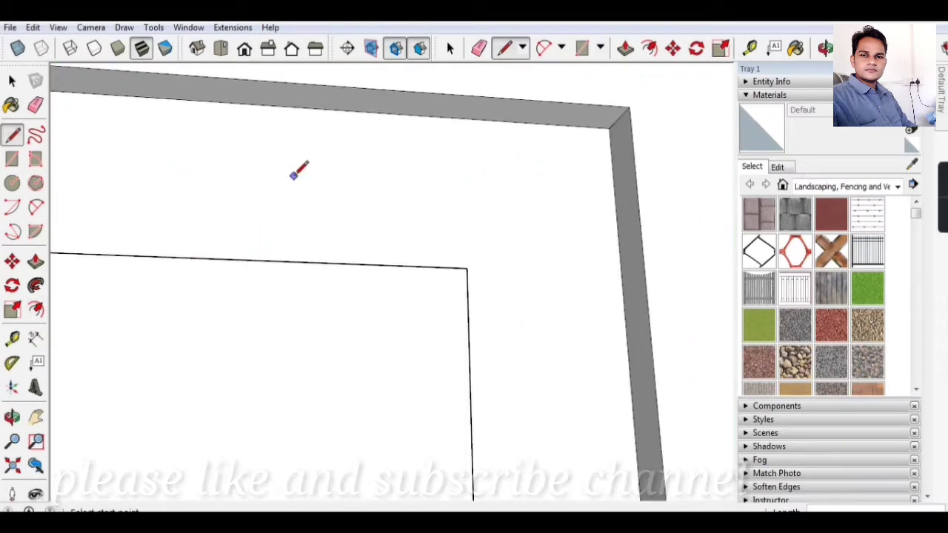
click(608, 128)
click(467, 269)
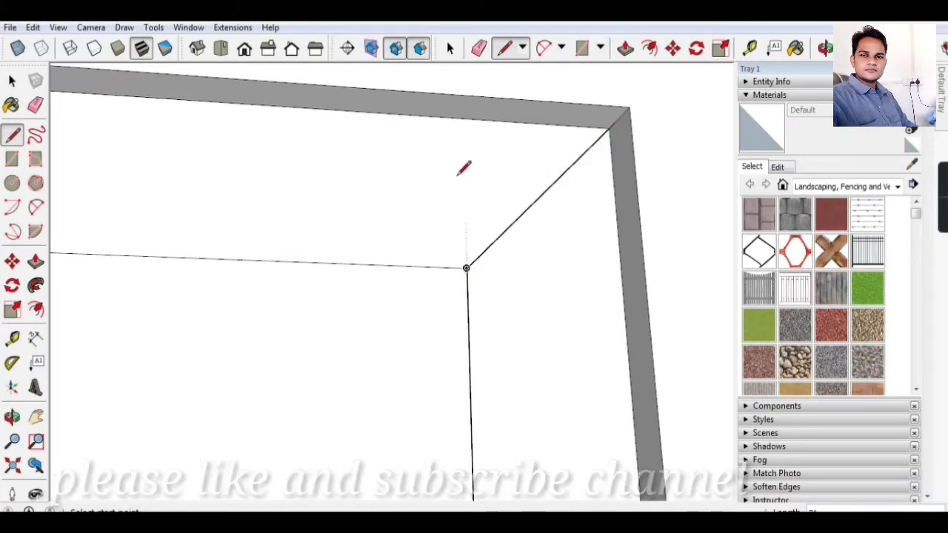
Draw a miter line from the lower-left outer corner to the inner rectangle's corner
scroll(466, 148, down, 3)
scroll(467, 129, down, 2)
scroll(474, 380, down, 2)
scroll(459, 440, up, 2)
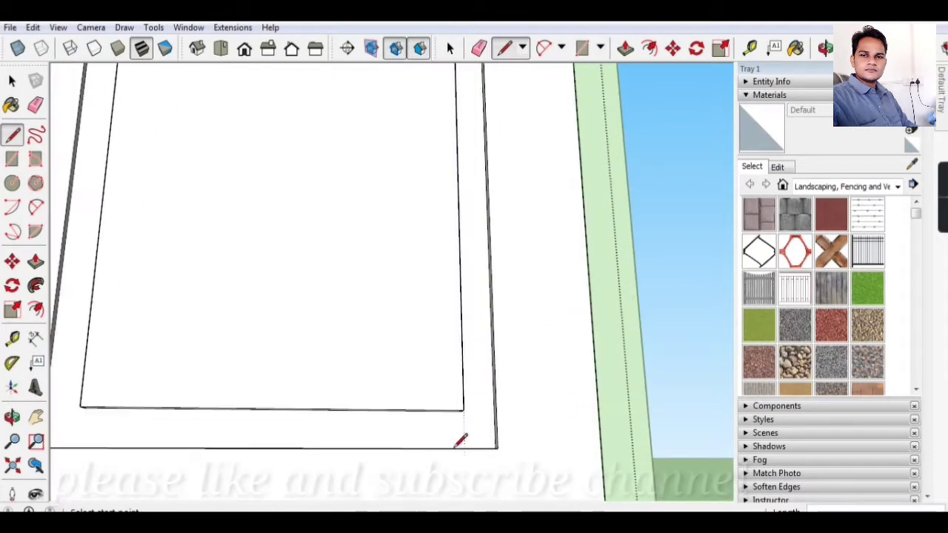
scroll(459, 440, up, 2)
click(12, 418)
drag(339, 429, 494, 442)
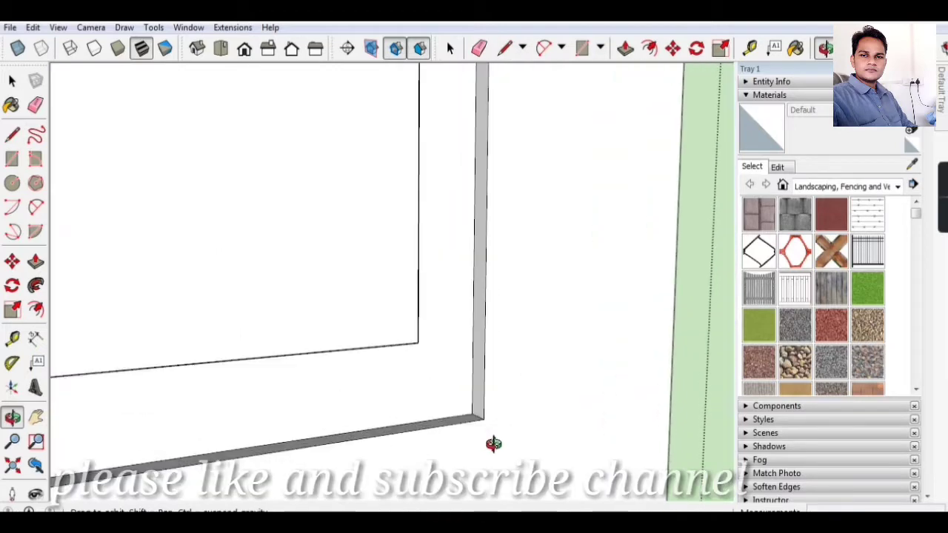
click(12, 136)
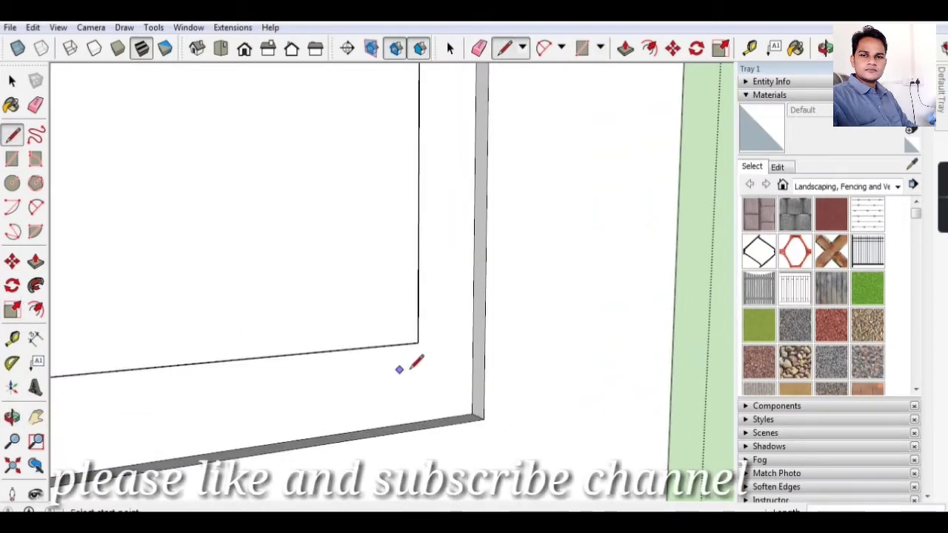
scroll(511, 353, down, 3)
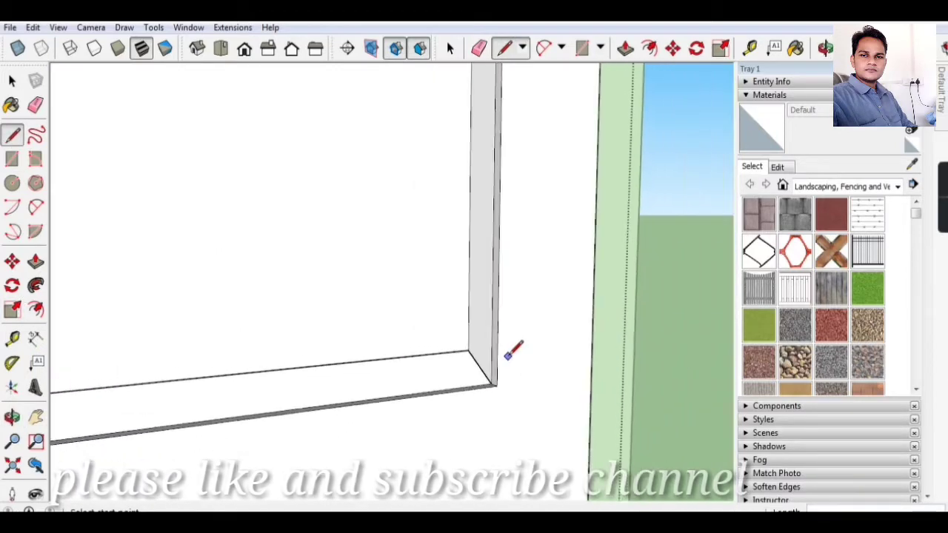
scroll(133, 401, up, 2)
scroll(148, 387, up, 2)
scroll(108, 385, up, 2)
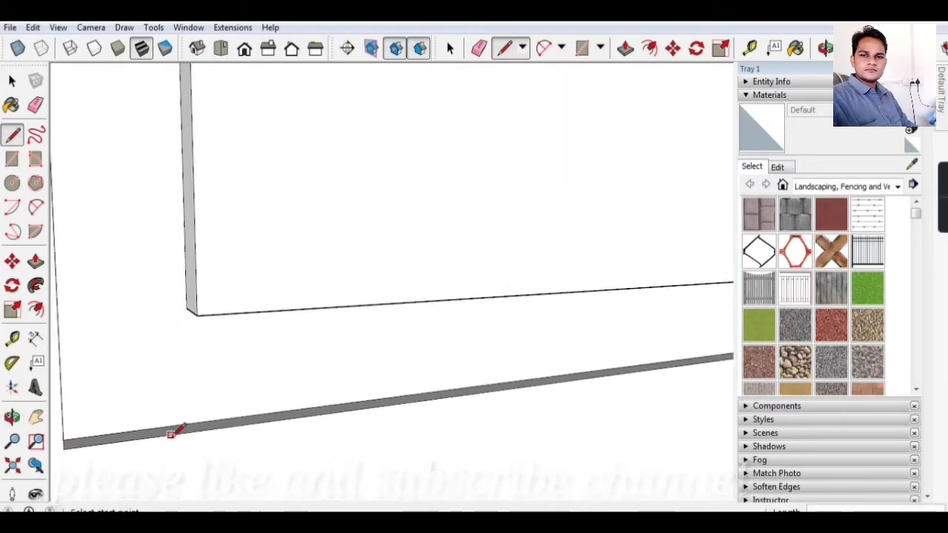
scroll(175, 430, up, 2)
click(12, 417)
drag(244, 391, 137, 397)
middle_drag(136, 396, 58, 399)
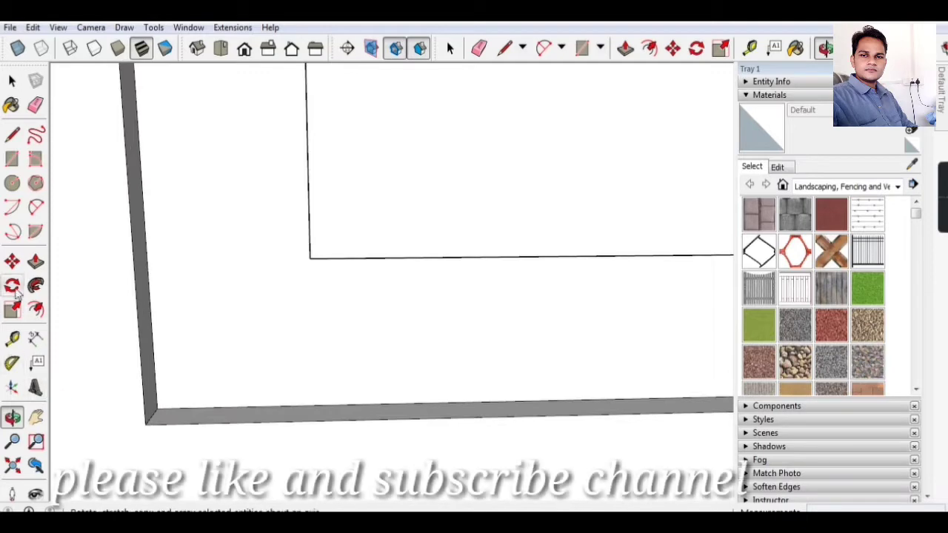
click(12, 133)
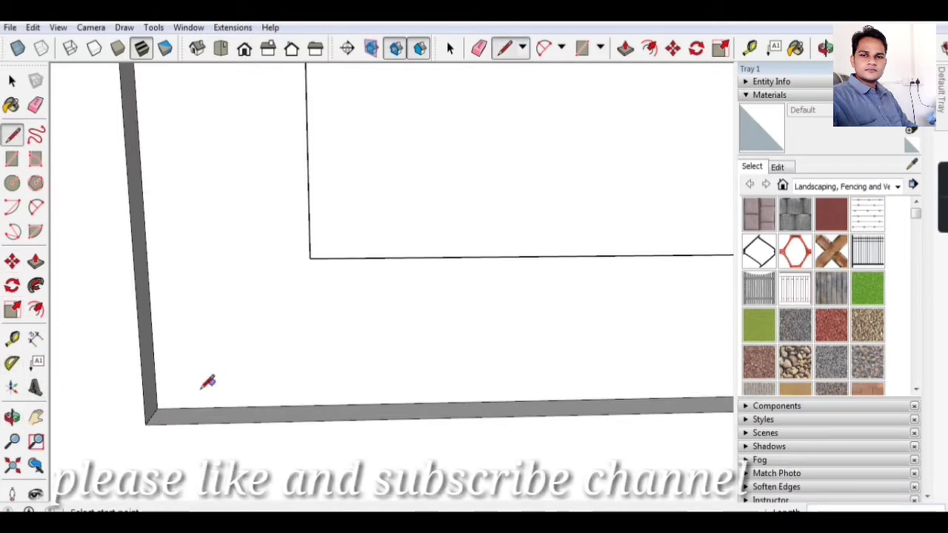
click(157, 408)
click(310, 258)
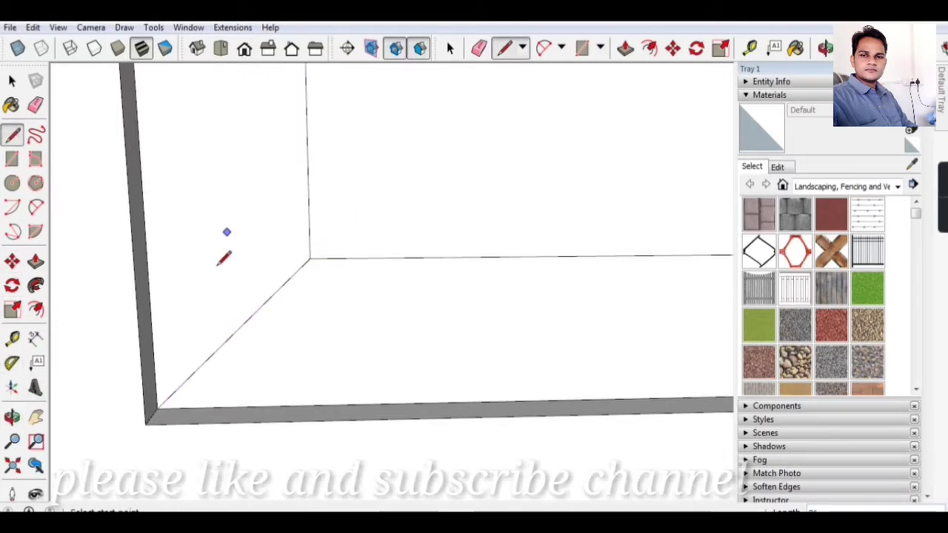
scroll(245, 311, down, 3)
scroll(262, 330, down, 3)
scroll(282, 361, down, 3)
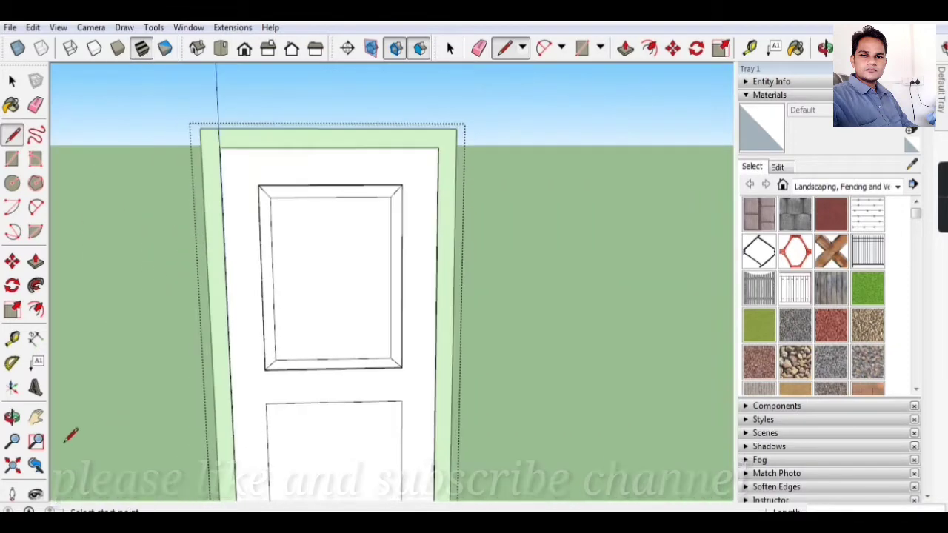
Orbit and zoom until the door leaf's lower panel fills the view
click(12, 419)
scroll(345, 273, down, 3)
mouse_move(346, 273)
mouse_down()
mouse_move(355, 395)
mouse_move(321, 252)
mouse_up()
scroll(351, 388, up, 5)
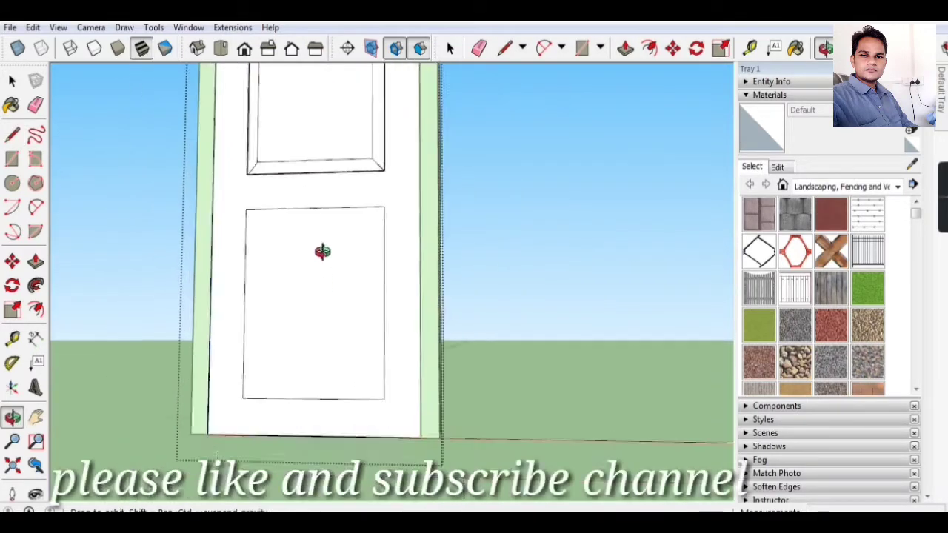
scroll(318, 348, up, 3)
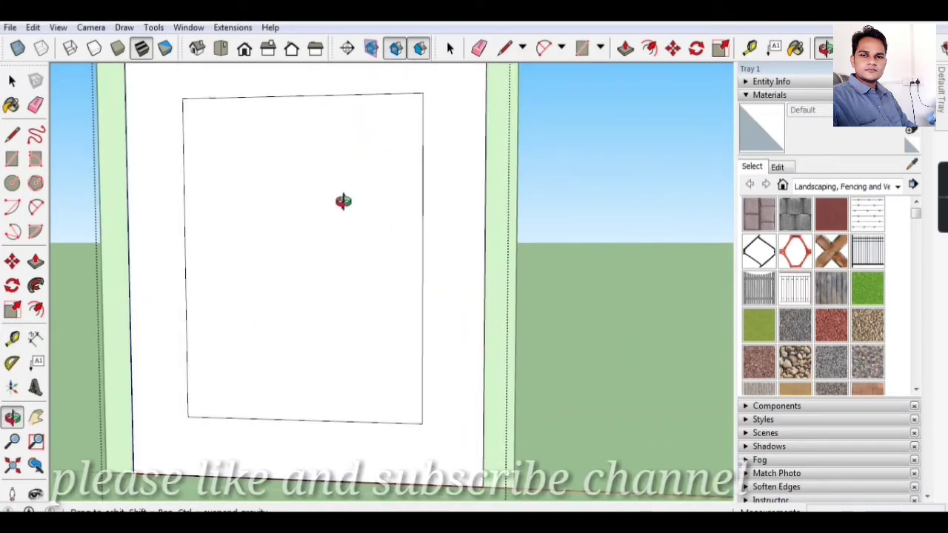
Select the lower panel face and offset its outline inward into an inner rectangle
click(15, 82)
click(259, 209)
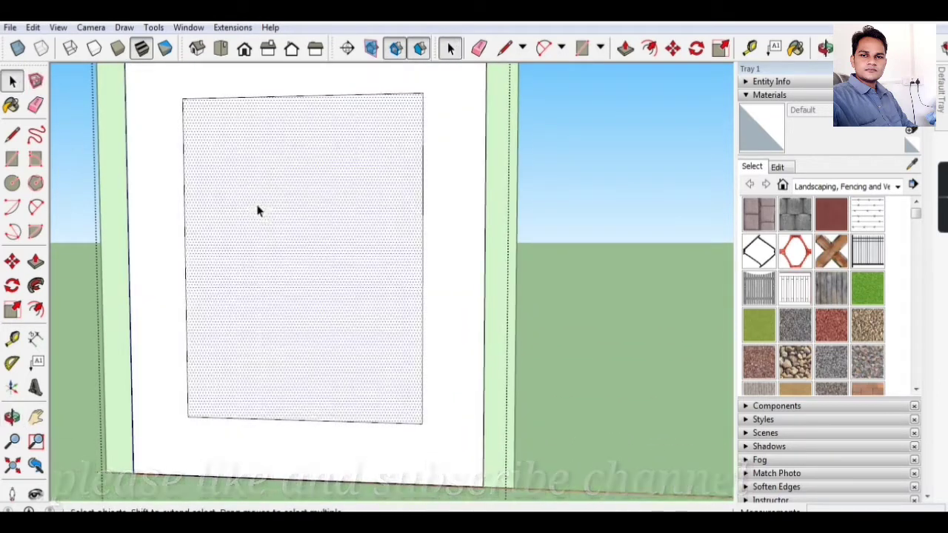
click(35, 310)
click(187, 298)
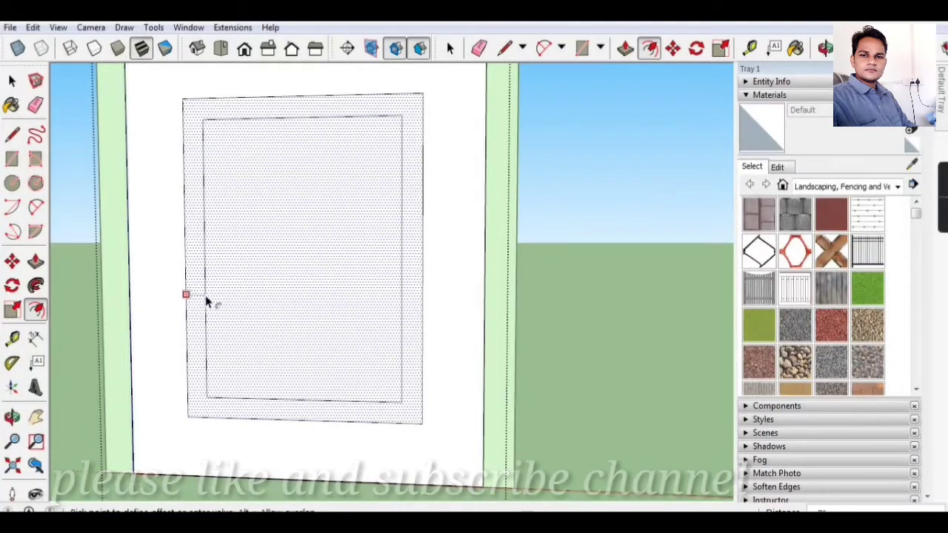
click(205, 302)
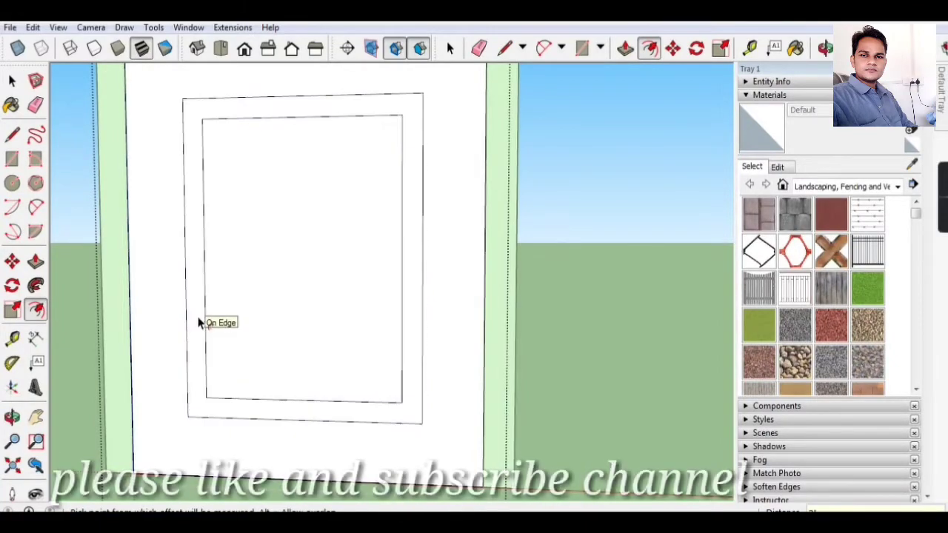
Push/Pull the inner panel face and the surrounding border ring to give the panel depth
click(35, 262)
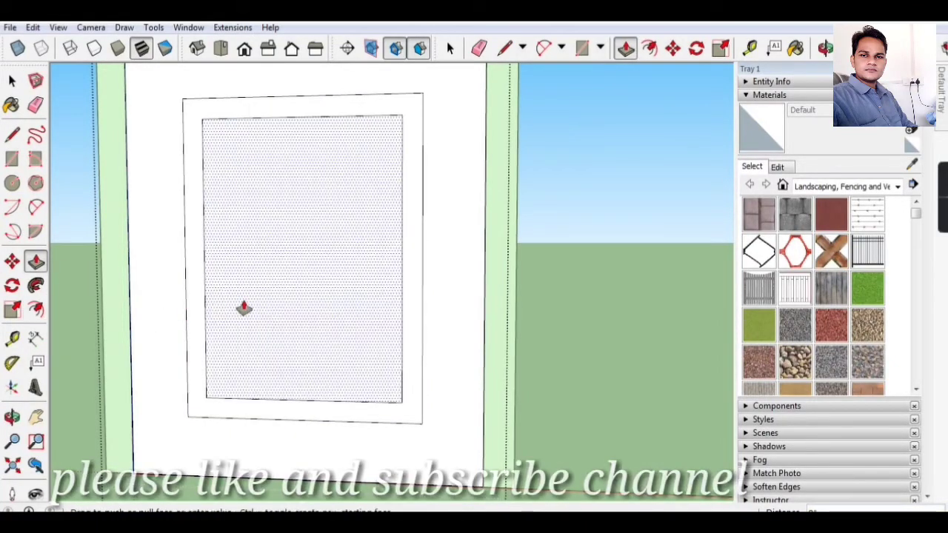
click(239, 353)
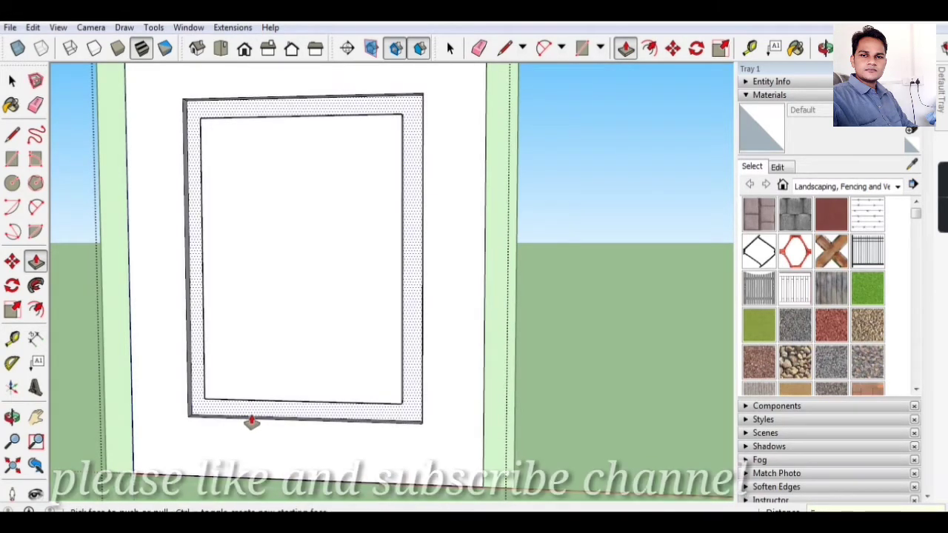
click(252, 420)
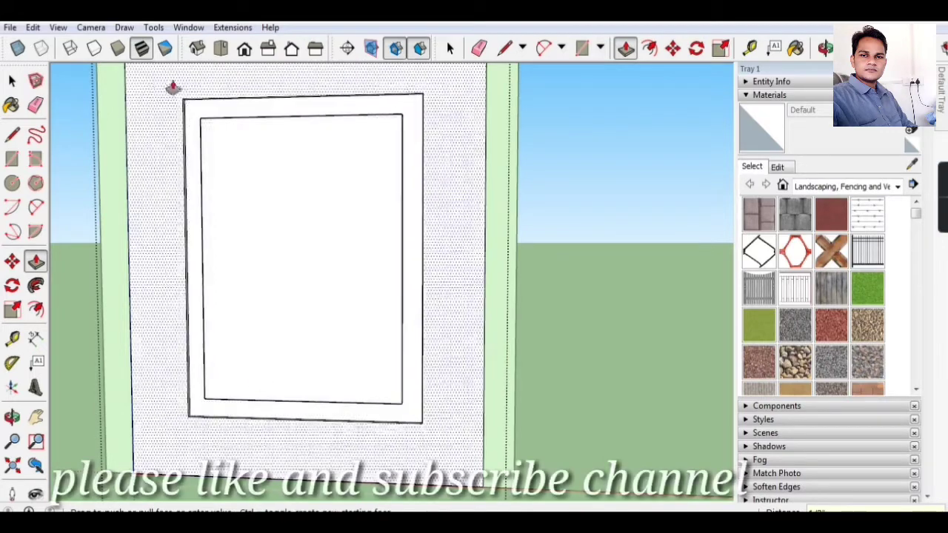
scroll(203, 123, up, 3)
scroll(192, 148, up, 2)
scroll(121, 238, up, 2)
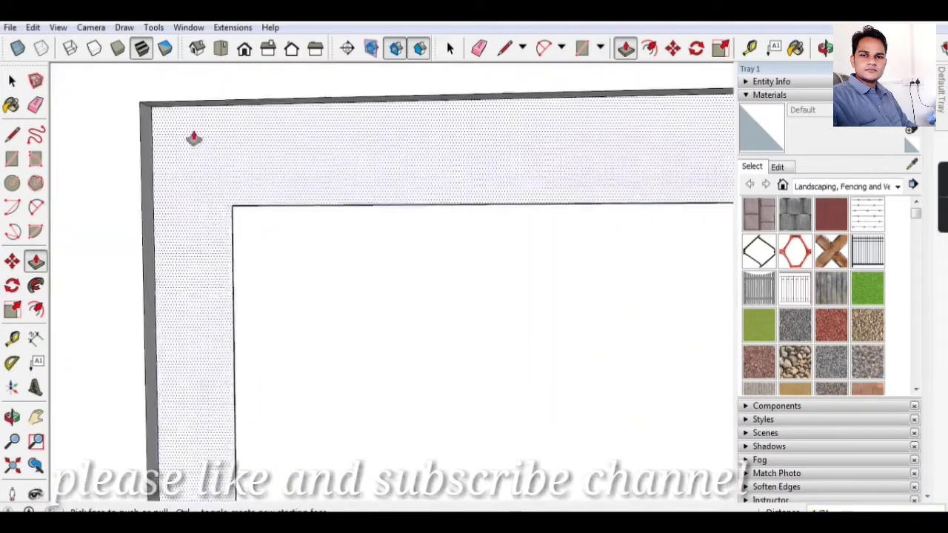
scroll(192, 138, up, 2)
Draw diagonal miter lines joining the top-left and top-right inner corners to their outer corners
click(12, 136)
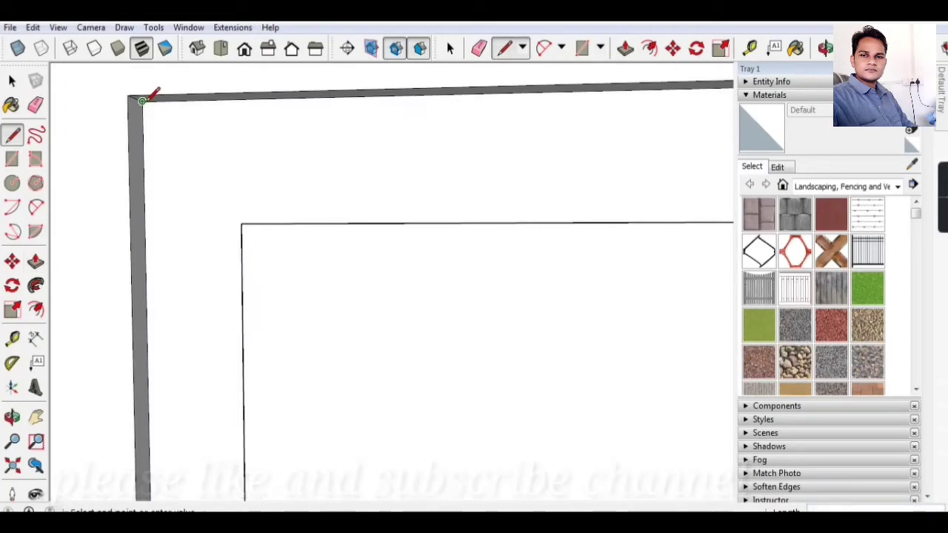
click(141, 100)
click(242, 224)
scroll(194, 132, down, 1)
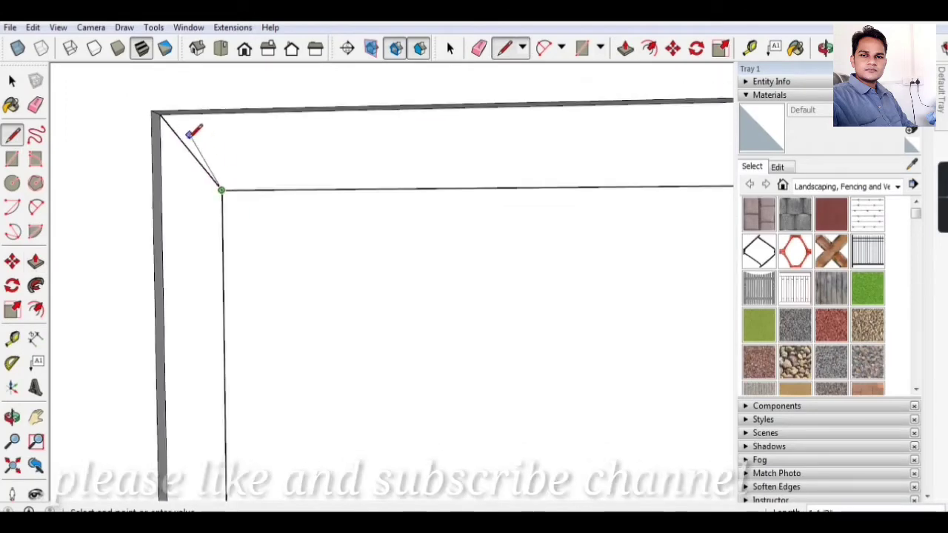
scroll(189, 135, down, 3)
scroll(592, 104, up, 3)
scroll(599, 102, up, 2)
scroll(599, 101, up, 1)
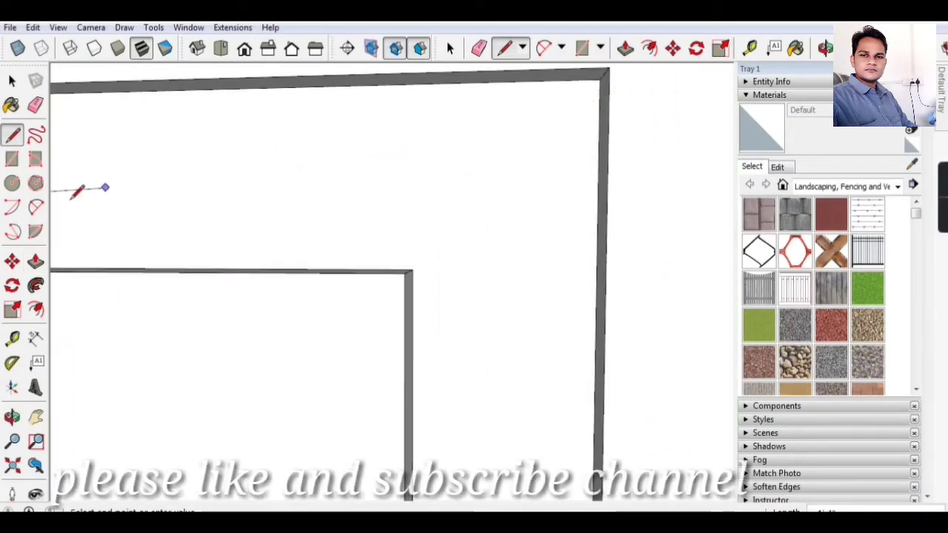
click(405, 273)
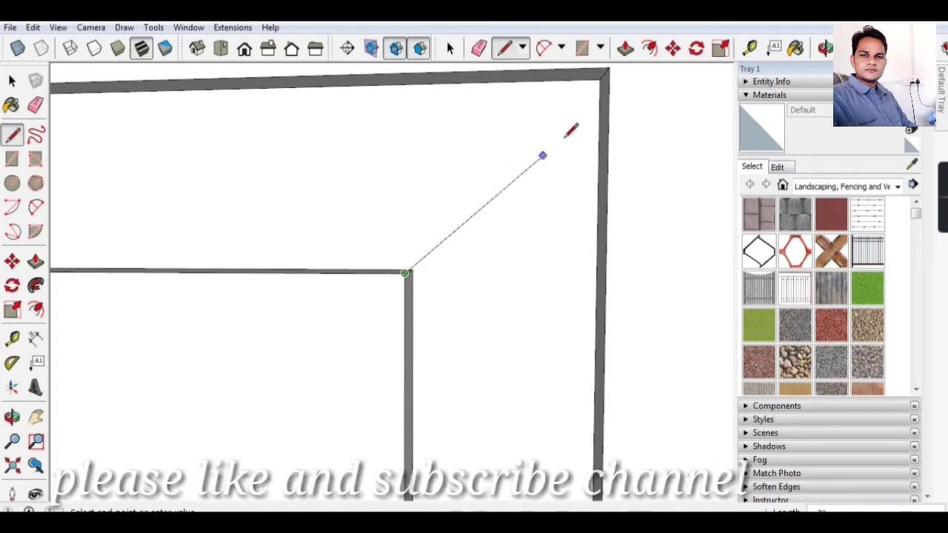
click(605, 72)
scroll(454, 117, down, 2)
scroll(454, 117, down, 1)
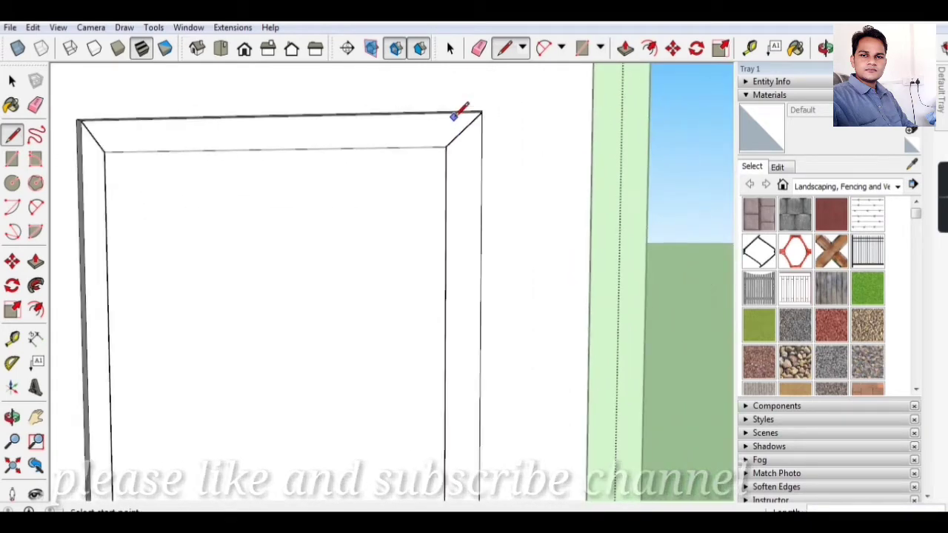
scroll(463, 120, down, 1)
scroll(469, 377, up, 3)
scroll(425, 420, up, 2)
scroll(426, 420, up, 3)
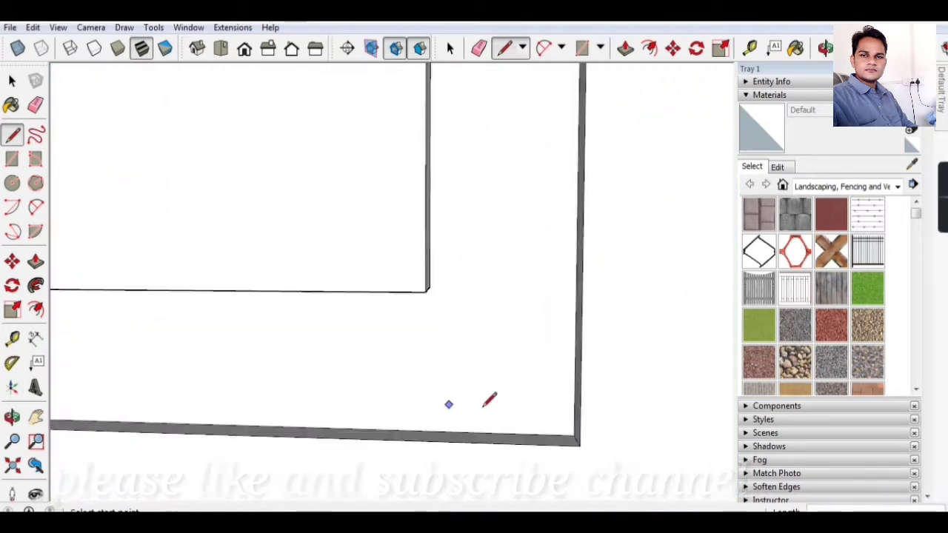
scroll(489, 397, up, 1)
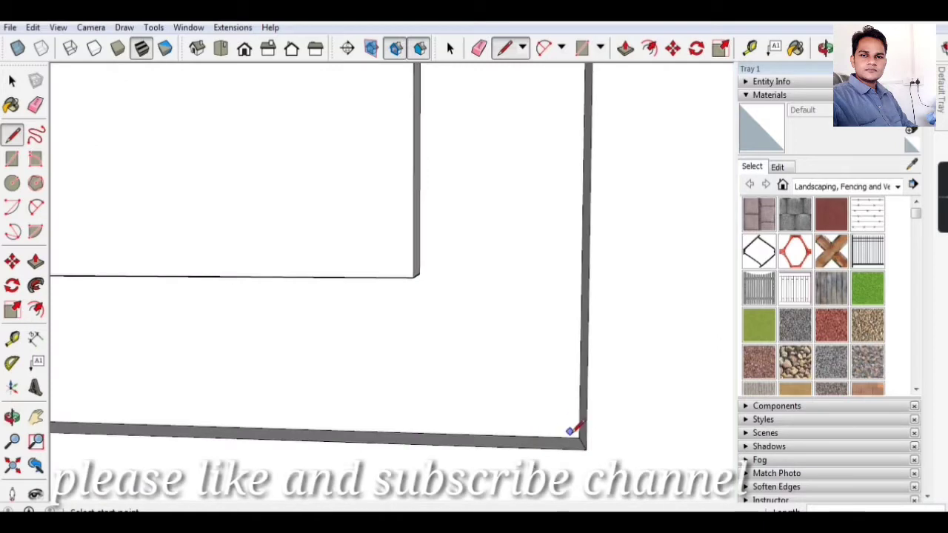
Complete the bottom-right and bottom-left miter lines at the lower panel's inner corners
click(417, 276)
scroll(529, 282, down, 2)
scroll(444, 296, down, 1)
scroll(567, 359, down, 3)
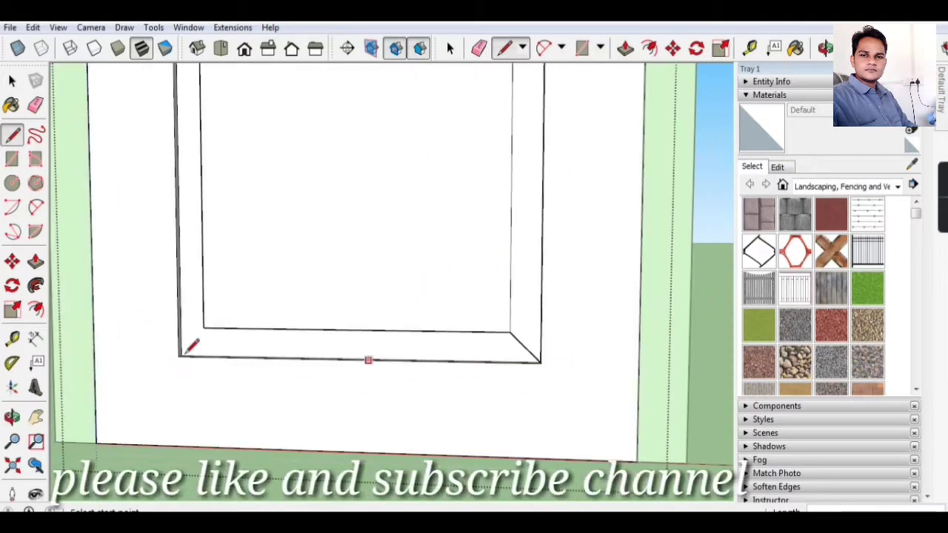
scroll(190, 345, up, 2)
scroll(258, 351, up, 2)
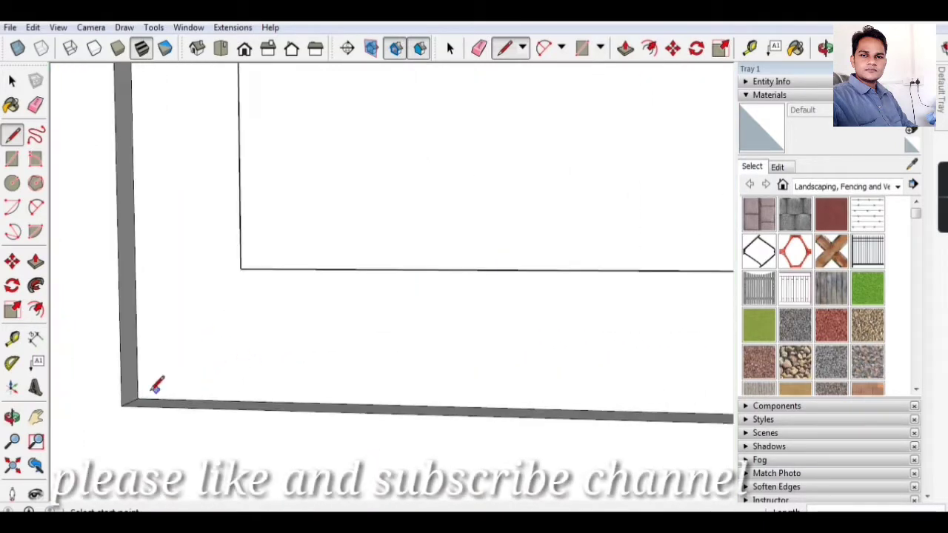
click(241, 274)
scroll(267, 363, down, 2)
scroll(245, 381, down, 3)
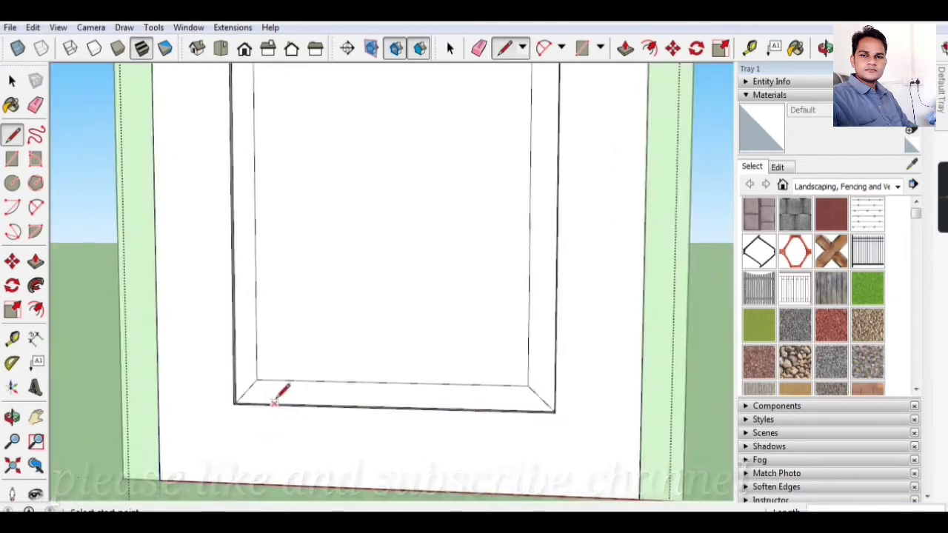
scroll(276, 400, down, 3)
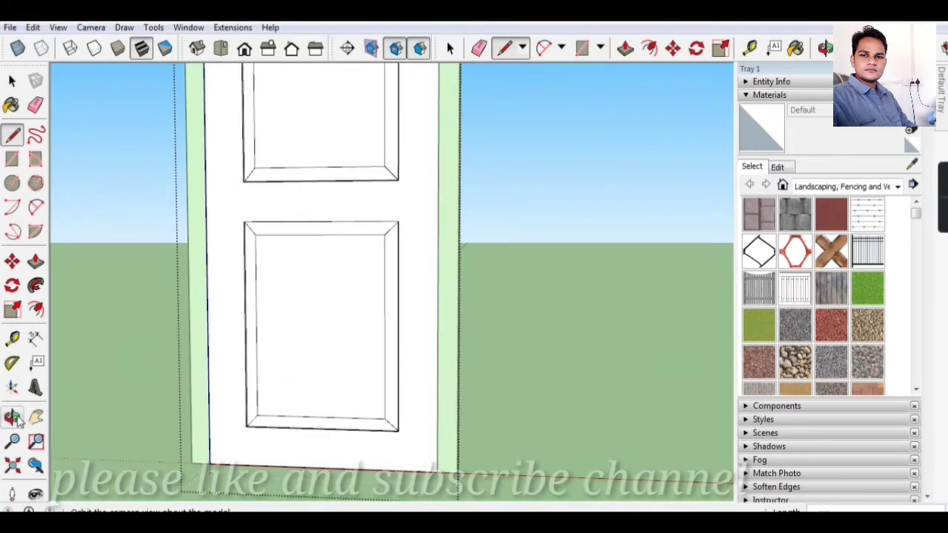
Orbit and zoom out to see the whole door in its frame
click(12, 417)
scroll(313, 334, down, 3)
scroll(308, 383, down, 2)
drag(309, 271, 368, 188)
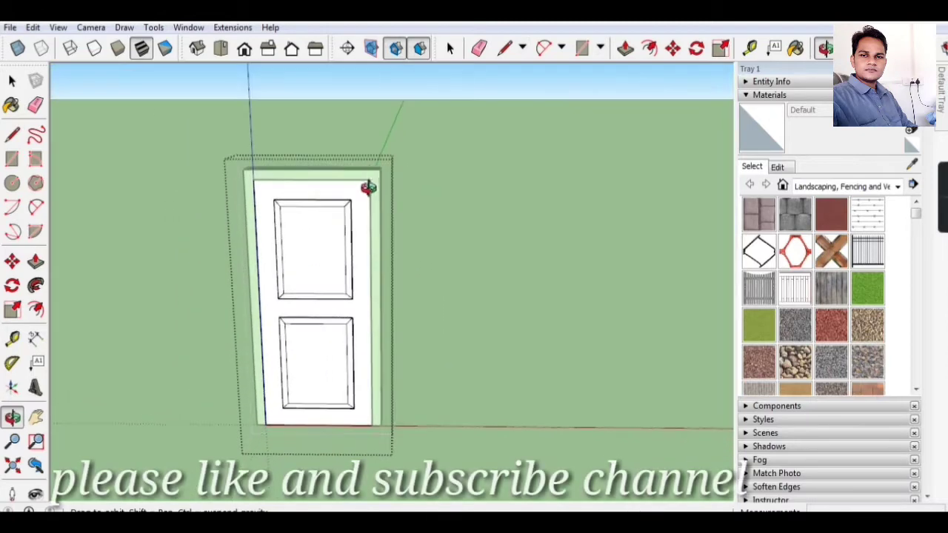
scroll(352, 204, up, 2)
scroll(326, 251, down, 3)
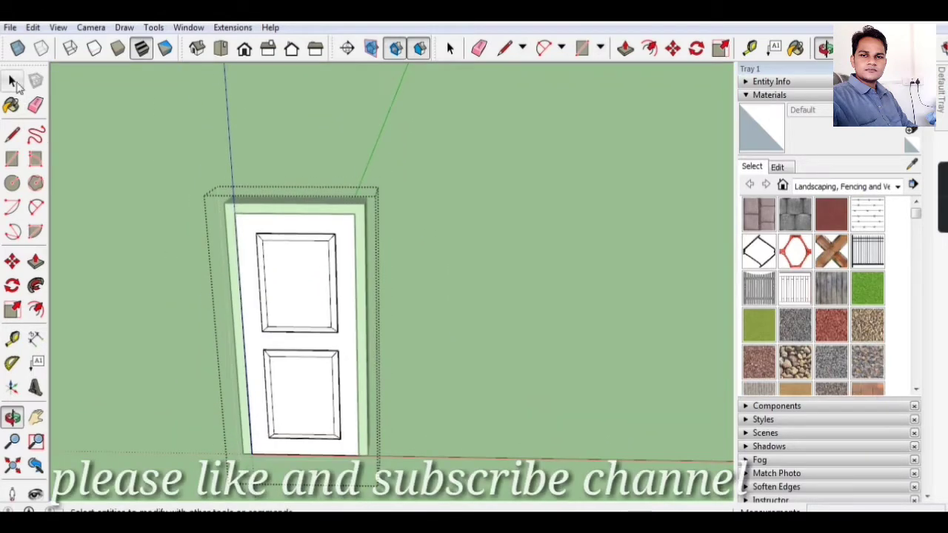
Select the door leaf inside the white frame, clearing an earlier upper-panel selection
click(13, 82)
click(315, 315)
click(428, 365)
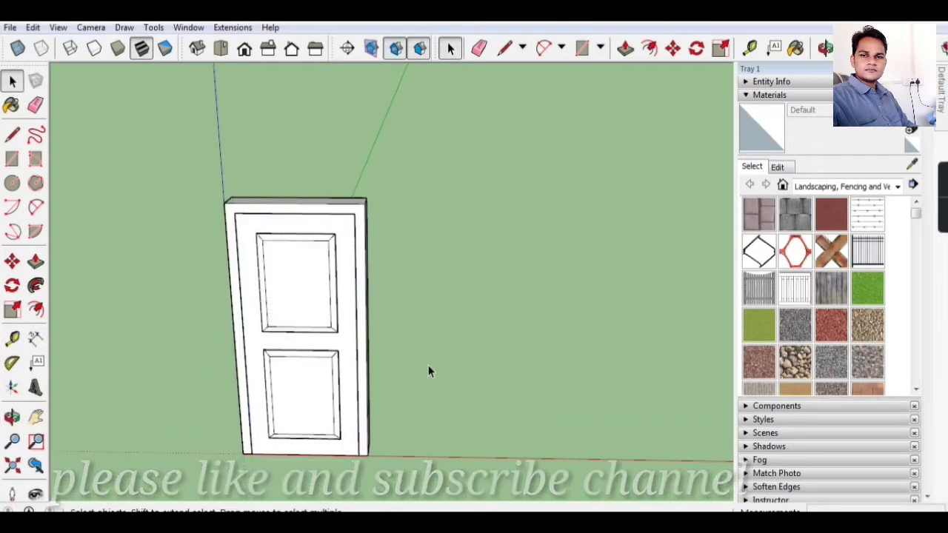
scroll(370, 267, up, 3)
scroll(337, 156, up, 3)
scroll(348, 207, down, 1)
scroll(355, 263, up, 2)
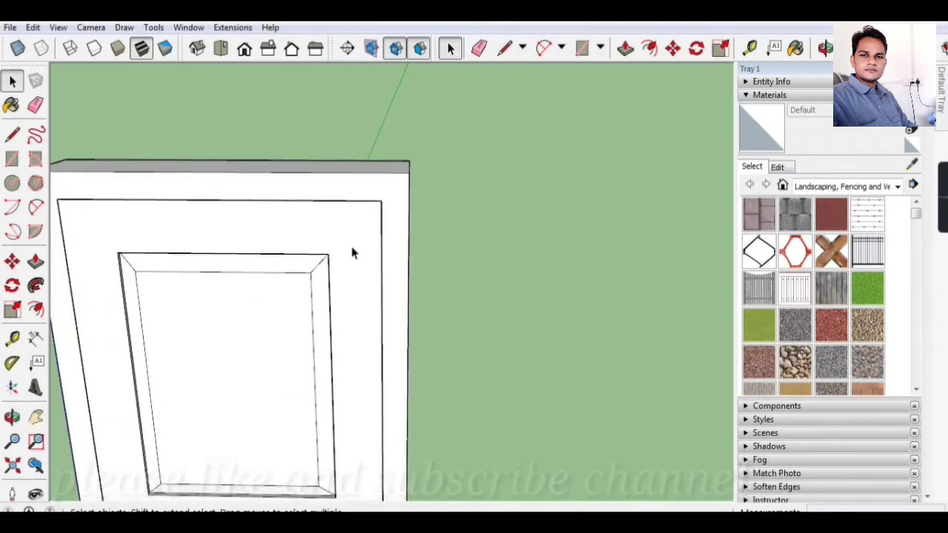
click(351, 252)
scroll(347, 257, down, 2)
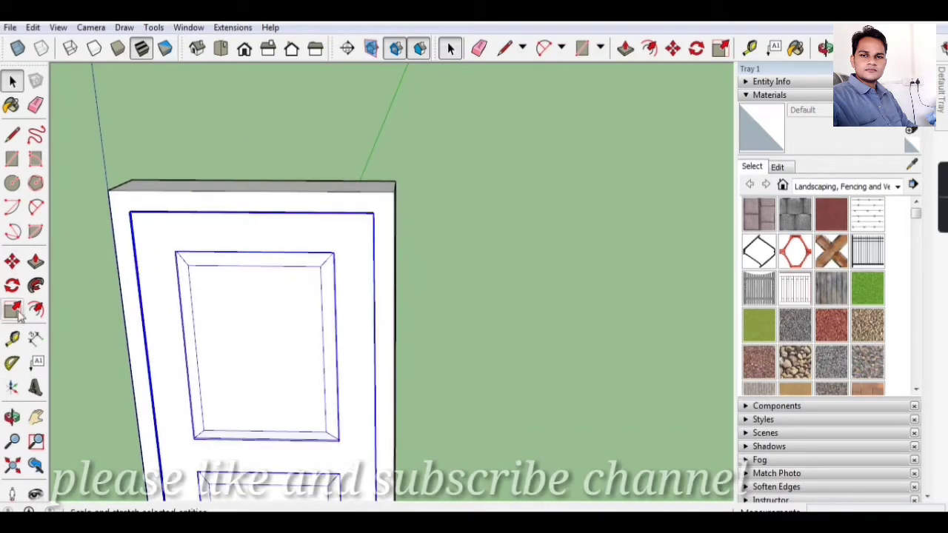
Move the door leaf by its top-right corner to stand beside the frame on the right
click(12, 268)
scroll(394, 186, up, 2)
scroll(371, 211, up, 2)
scroll(364, 226, up, 2)
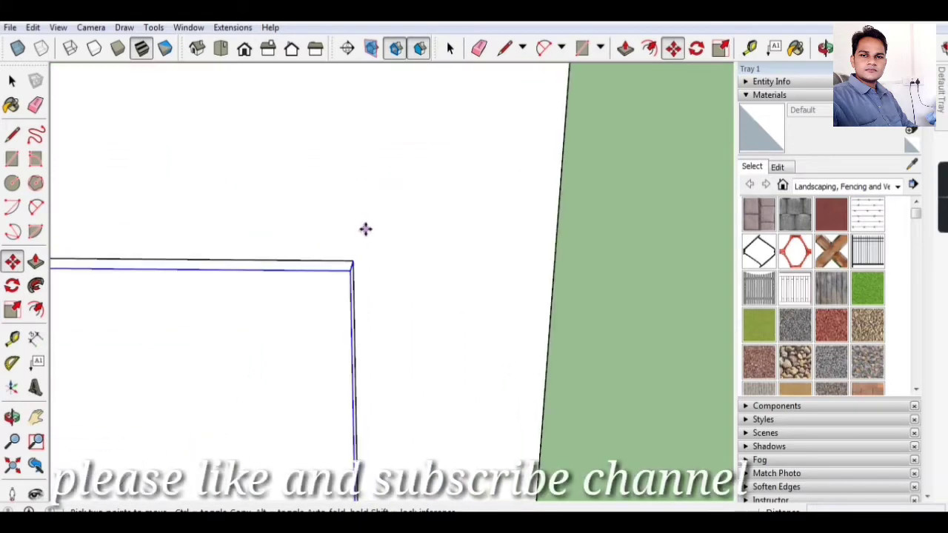
scroll(344, 274, up, 2)
scroll(361, 272, down, 3)
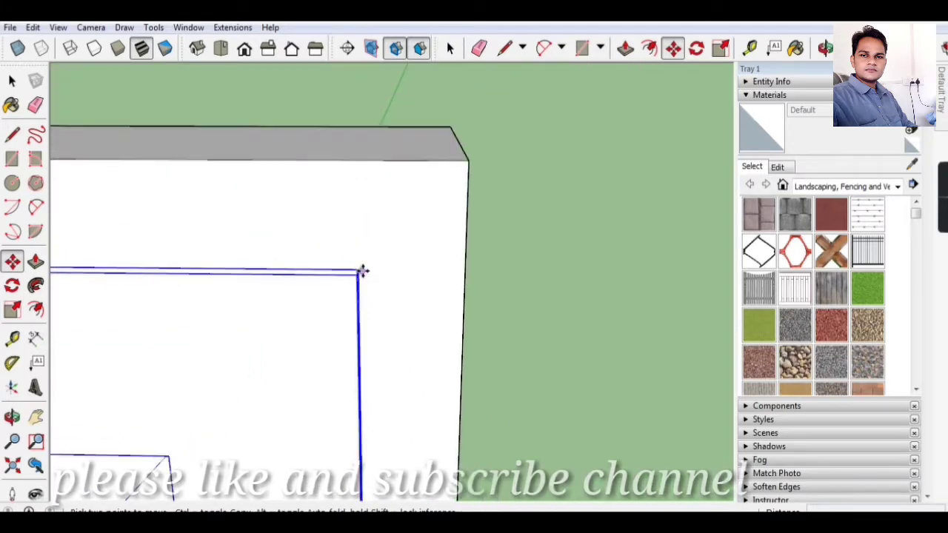
scroll(366, 272, up, 1)
scroll(374, 272, down, 2)
scroll(378, 271, down, 2)
scroll(379, 272, down, 3)
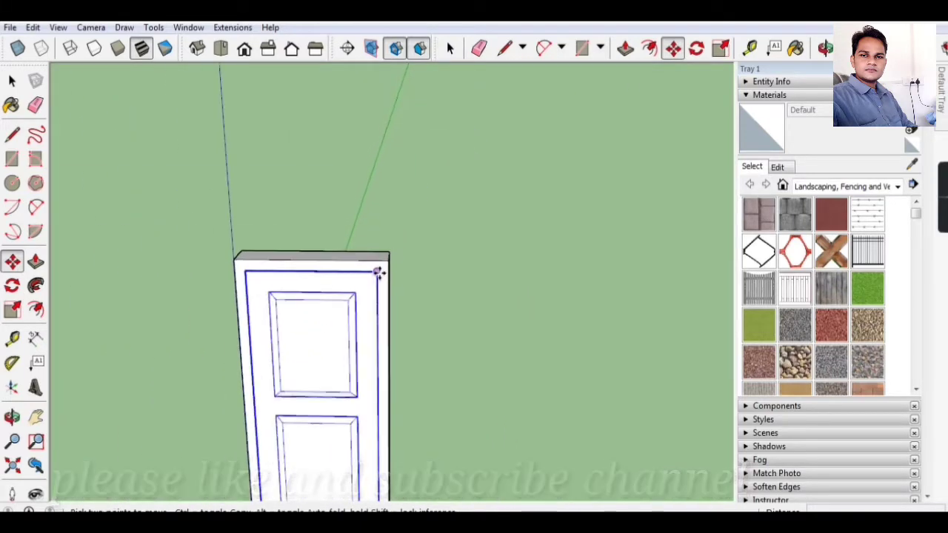
scroll(380, 270, up, 3)
scroll(379, 263, up, 2)
scroll(367, 276, up, 2)
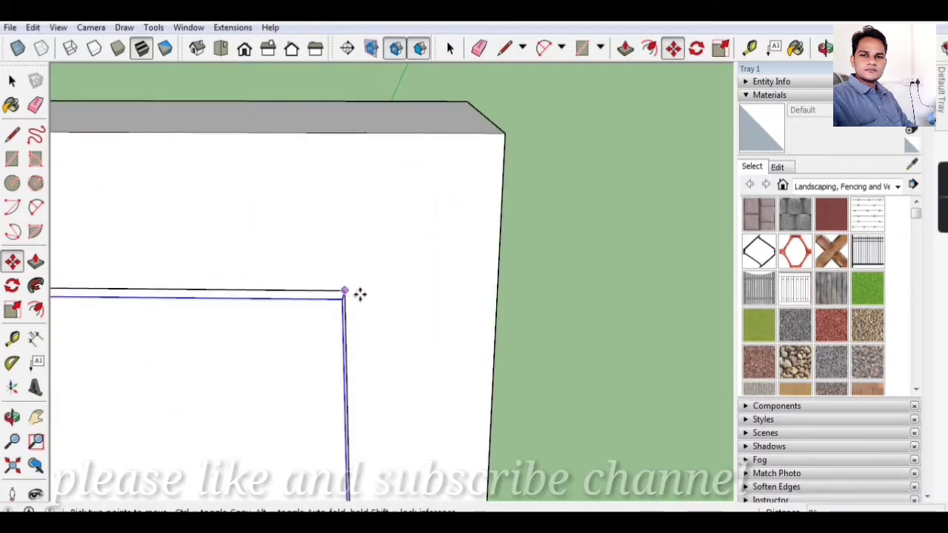
scroll(360, 295, down, 1)
scroll(425, 302, down, 2)
scroll(415, 269, down, 2)
scroll(408, 258, down, 2)
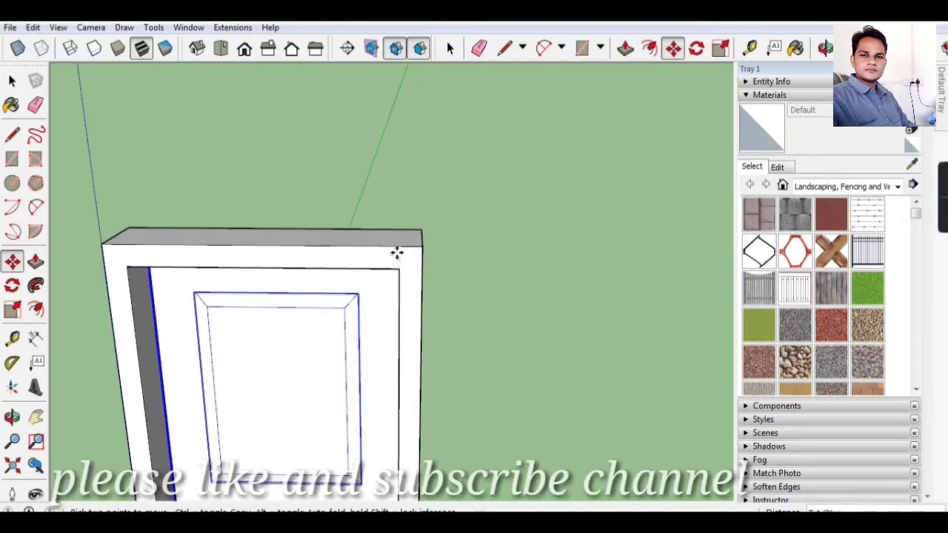
scroll(397, 253, down, 2)
scroll(393, 250, down, 2)
click(403, 258)
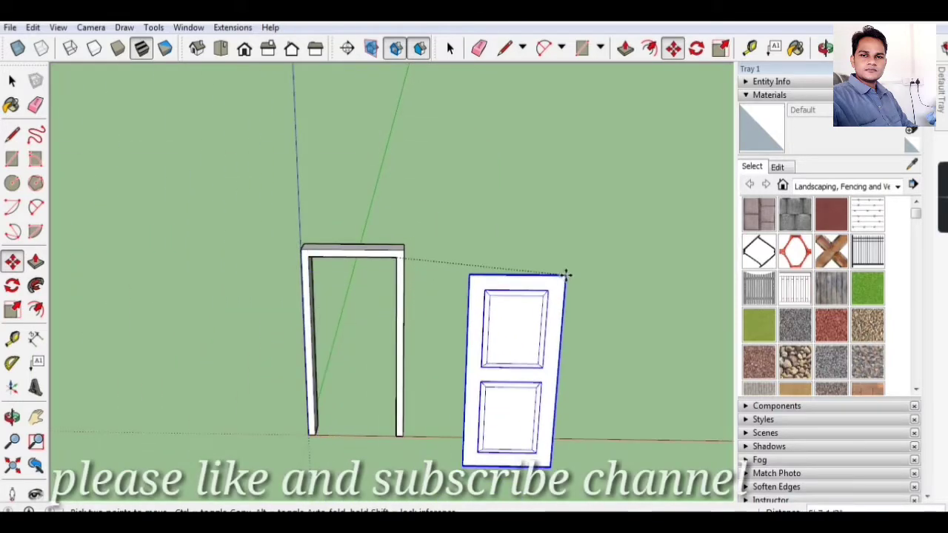
click(569, 261)
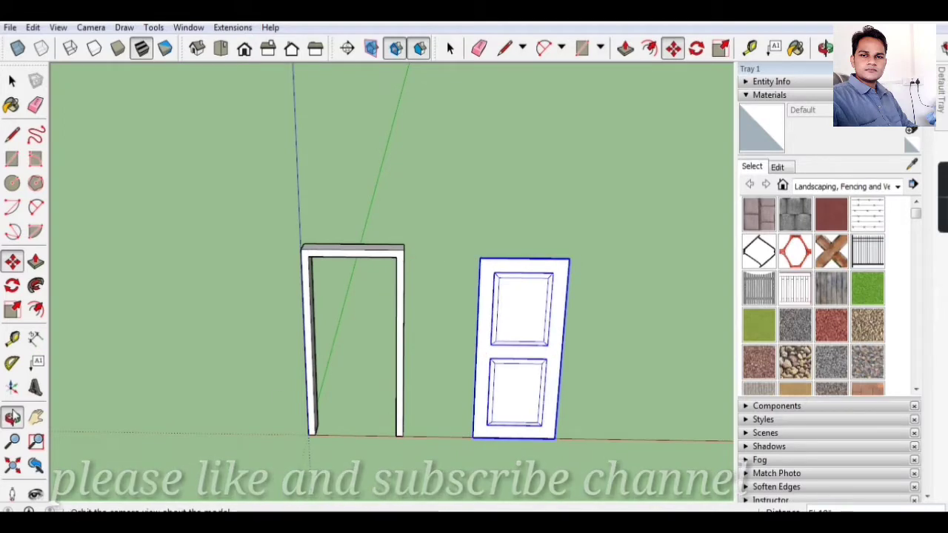
click(13, 417)
Orbit around the detached door leaf and frame to view them at an angle
drag(525, 398, 226, 361)
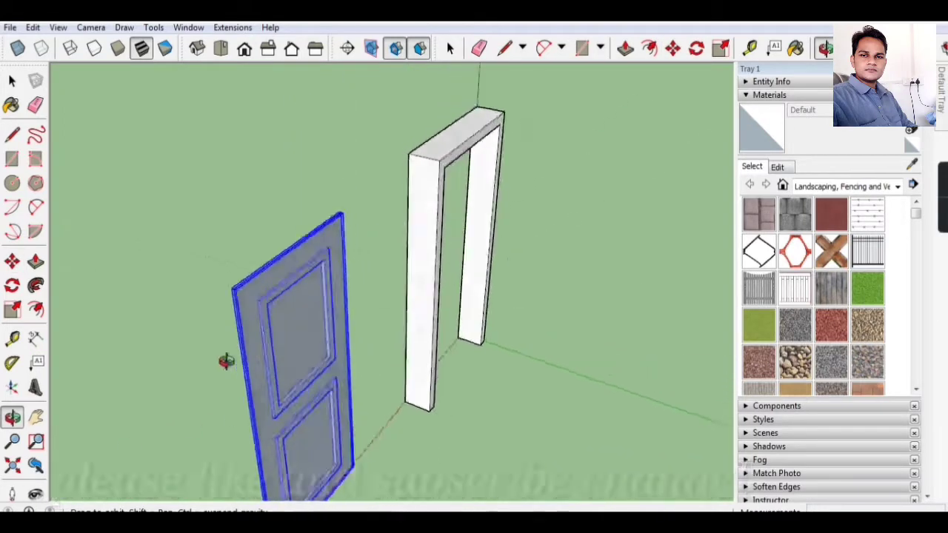
scroll(226, 361, up, 1)
scroll(208, 351, up, 2)
scroll(195, 222, up, 2)
scroll(194, 271, up, 2)
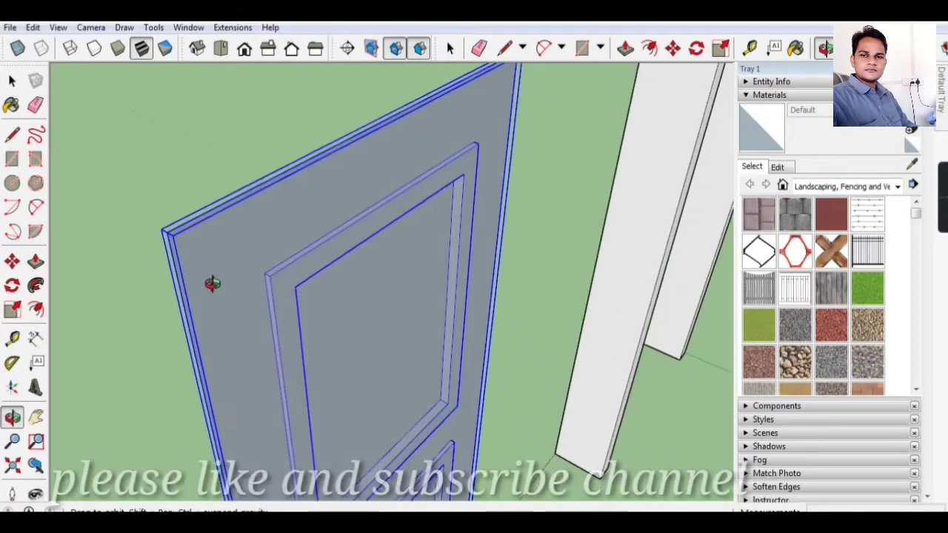
scroll(212, 283, down, 1)
scroll(245, 292, down, 2)
scroll(205, 262, up, 3)
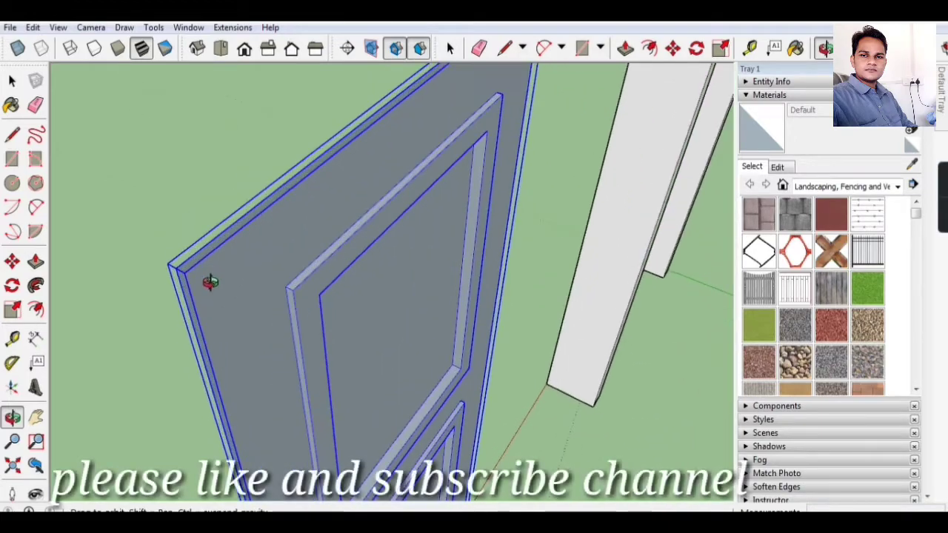
scroll(210, 282, down, 2)
scroll(239, 279, down, 1)
mouse_move(260, 277)
mouse_down()
mouse_move(291, 279)
mouse_move(278, 206)
mouse_up()
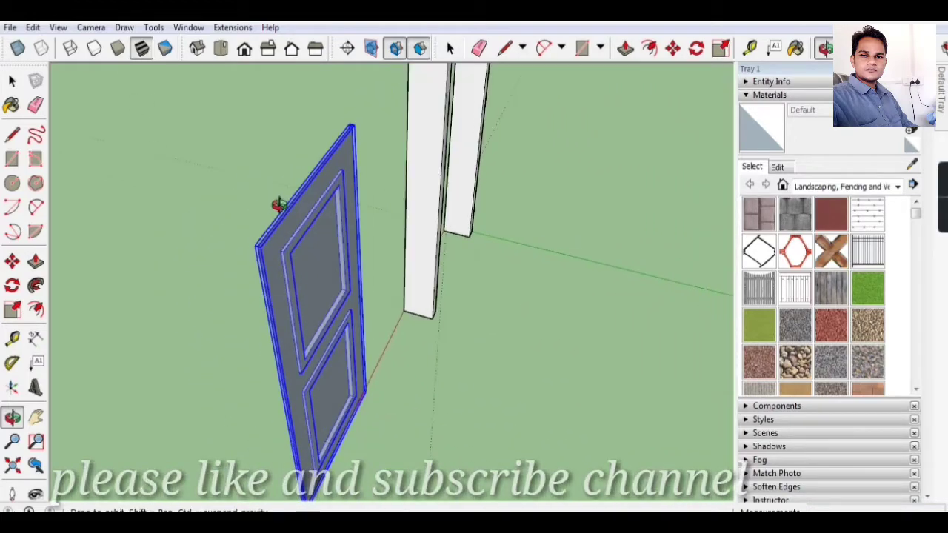
scroll(289, 294, up, 3)
drag(289, 294, 275, 314)
scroll(252, 254, down, 3)
scroll(273, 313, up, 2)
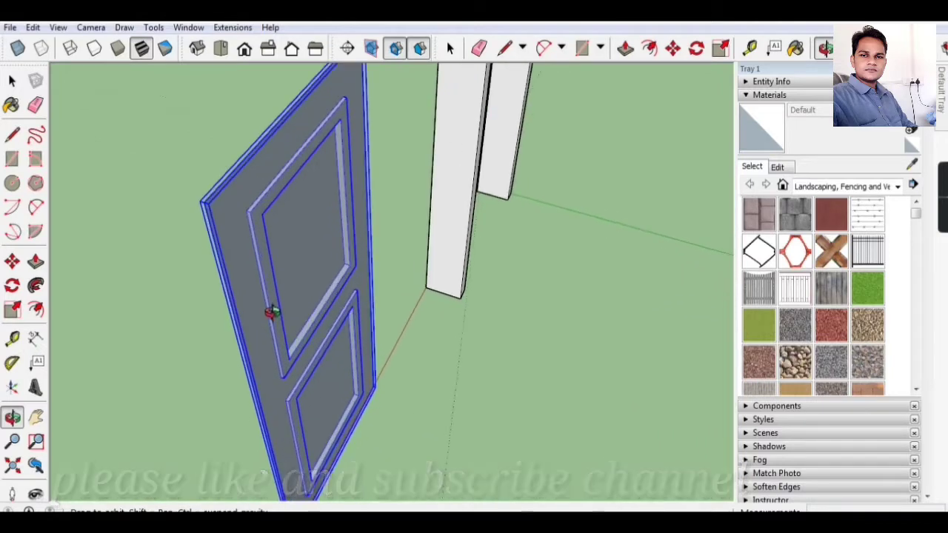
Start a Push/Pull on the door leaf's border face to thicken the slab
key(space)
scroll(272, 312, down, 2)
scroll(206, 252, up, 2)
click(36, 262)
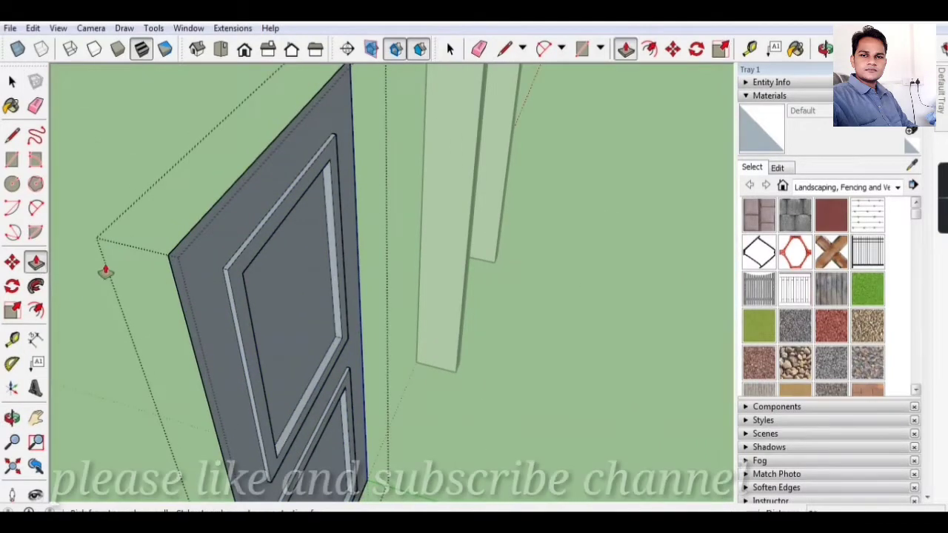
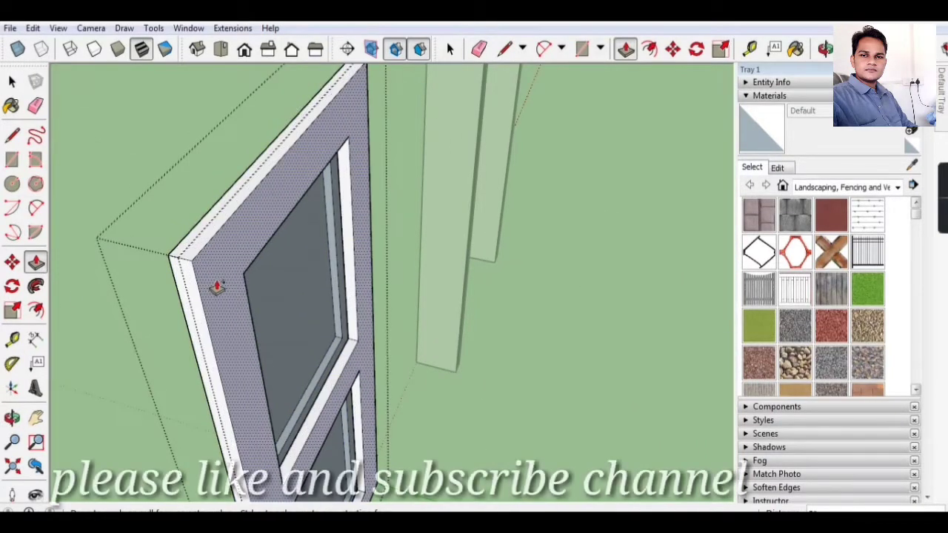
Cancel the stray face push and select the door group
double_click(217, 287)
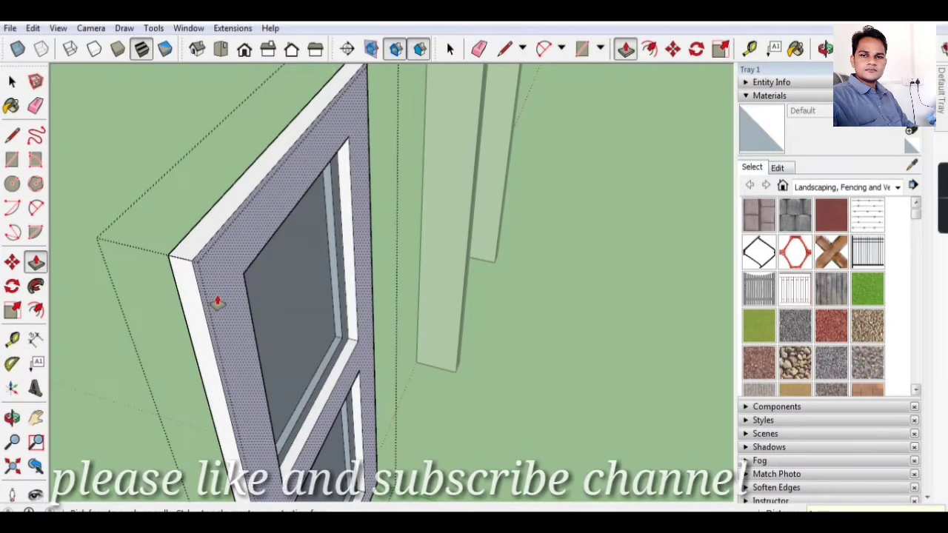
key(Escape)
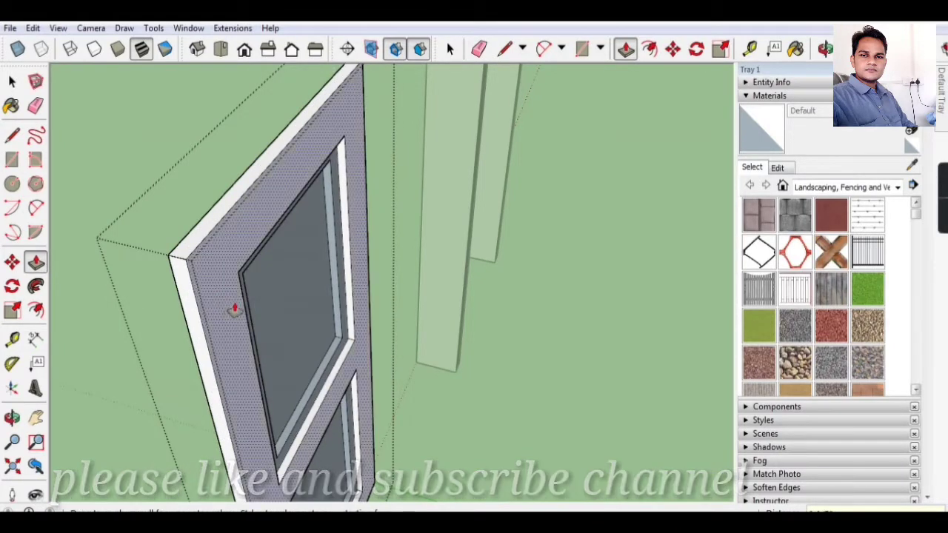
click(12, 82)
mouse_move(333, 259)
middle_down()
mouse_move(543, 381)
mouse_move(368, 354)
middle_up()
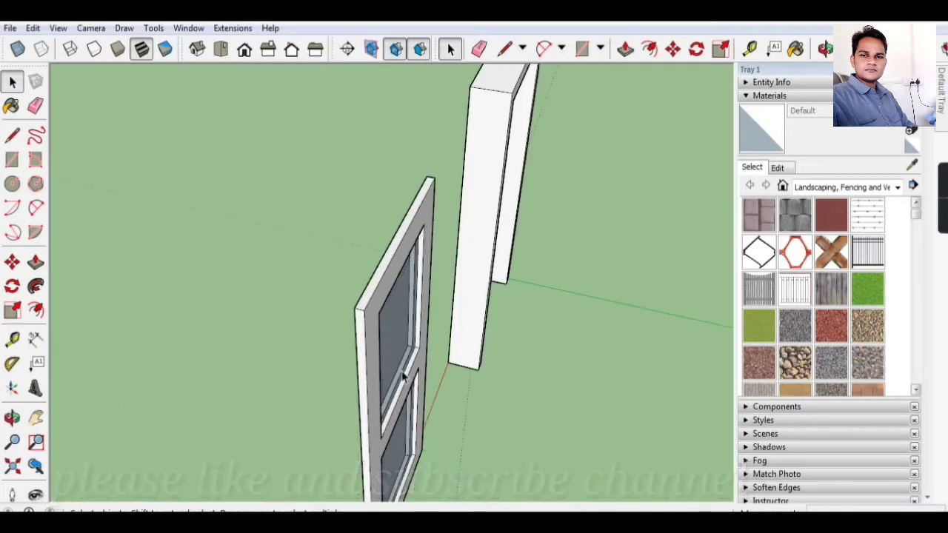
click(368, 353)
scroll(368, 354, up, 5)
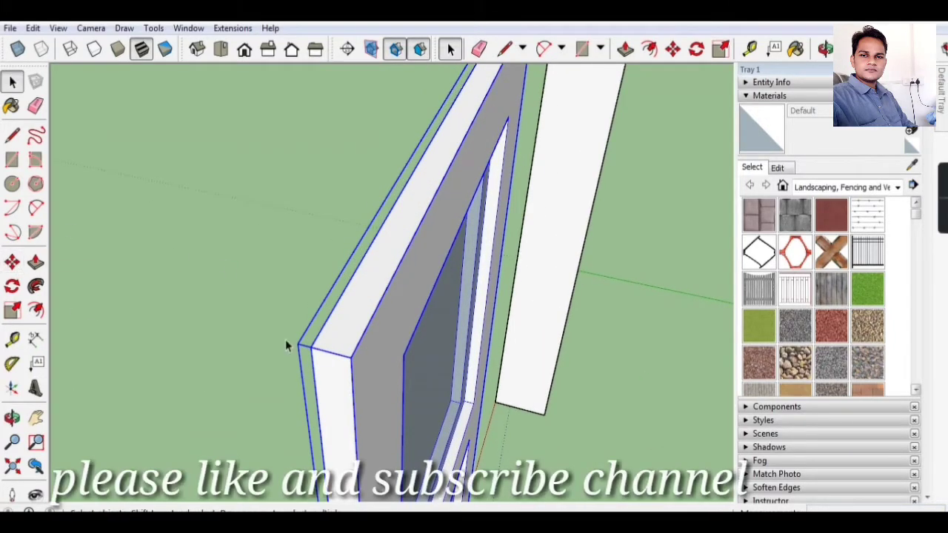
Open the door component and select all of the door leaf's geometry
double_click(344, 359)
scroll(342, 370, down, 2)
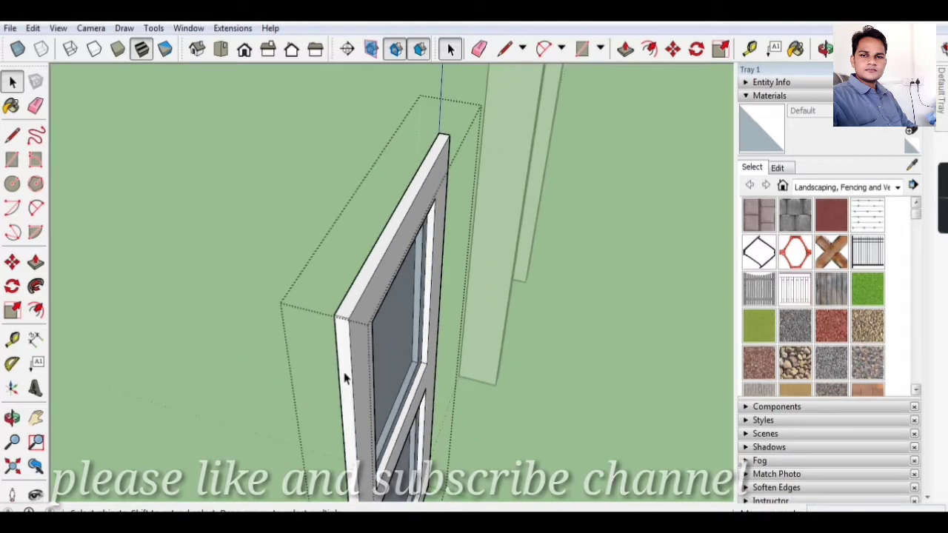
triple_click(344, 377)
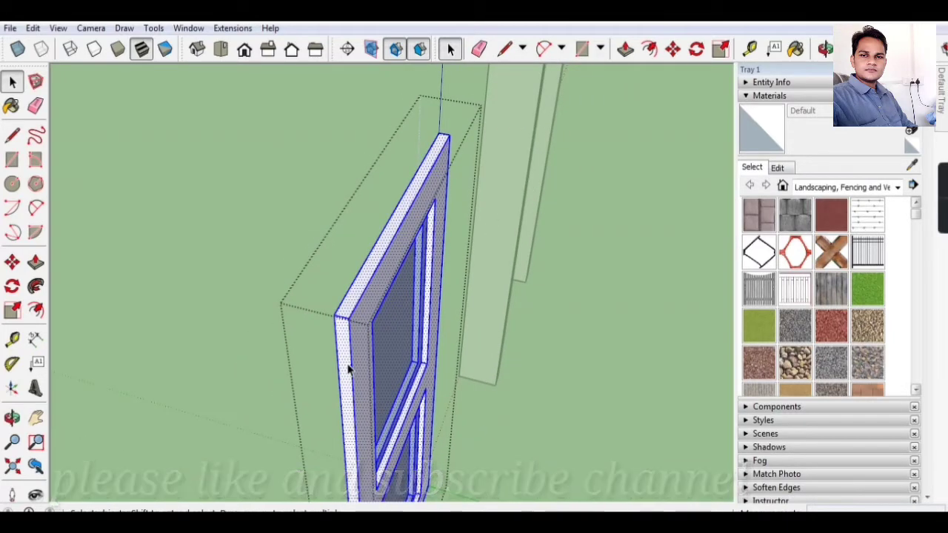
Paste a copy of the door leaf and place it beside the original leaf
click(12, 263)
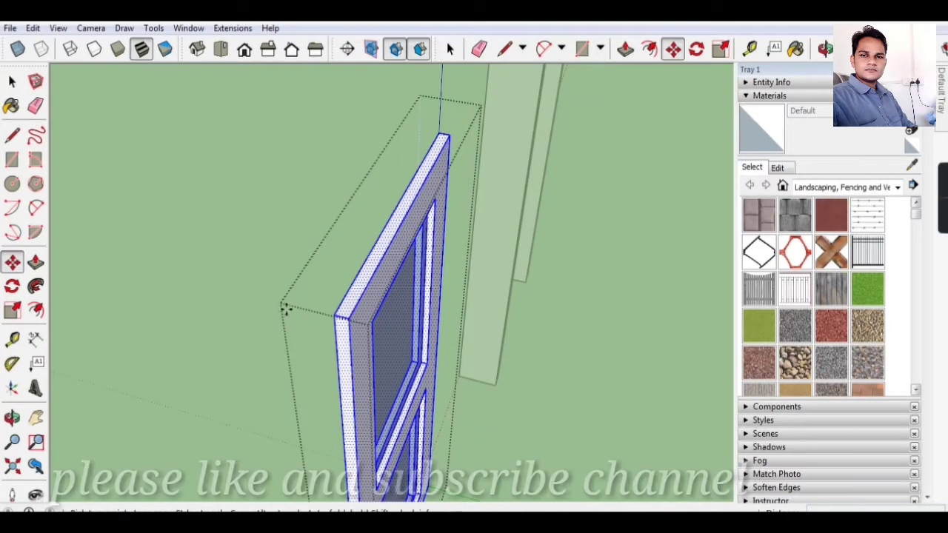
scroll(325, 305, down, 4)
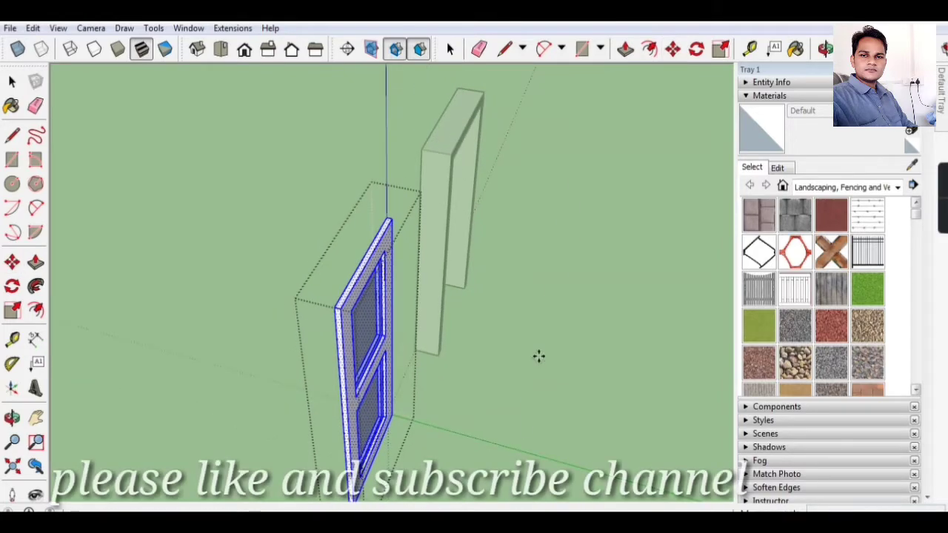
key(ctrl+v)
click(519, 374)
scroll(558, 247, up, 2)
scroll(402, 281, up, 2)
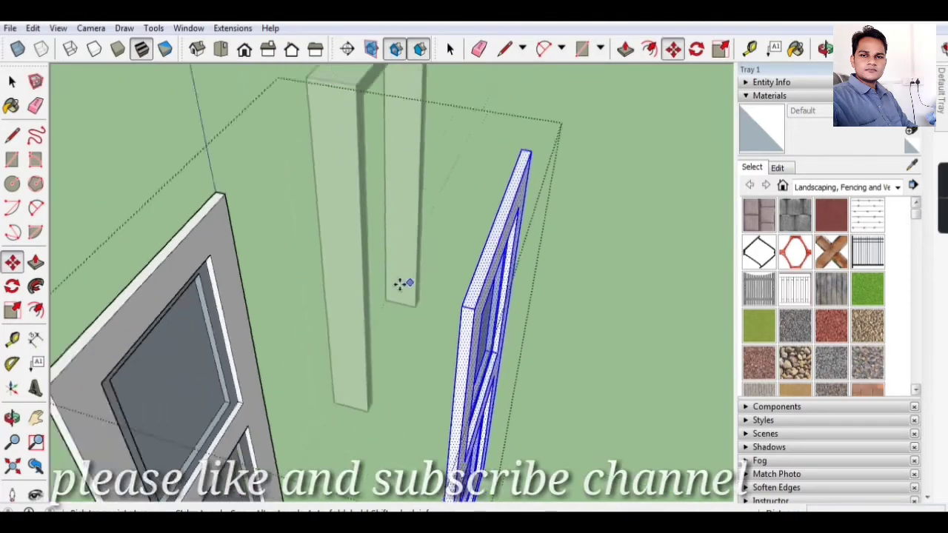
scroll(483, 257, up, 2)
scroll(482, 256, up, 2)
Rotate the copied leaf about its corner
click(12, 285)
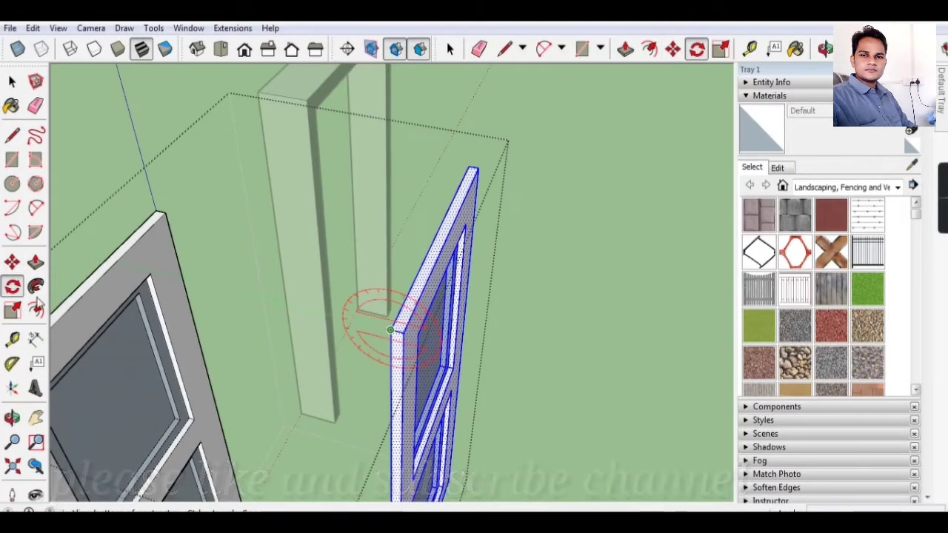
click(392, 327)
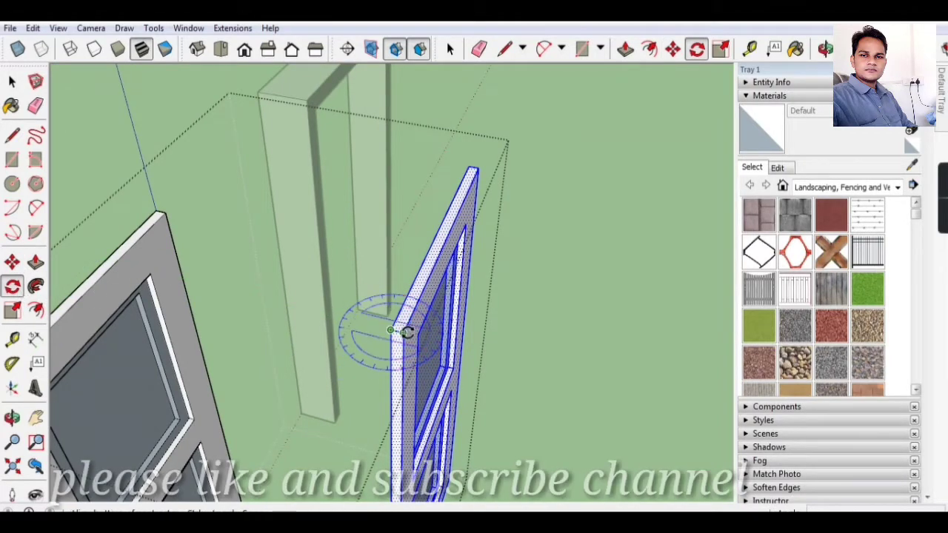
click(444, 339)
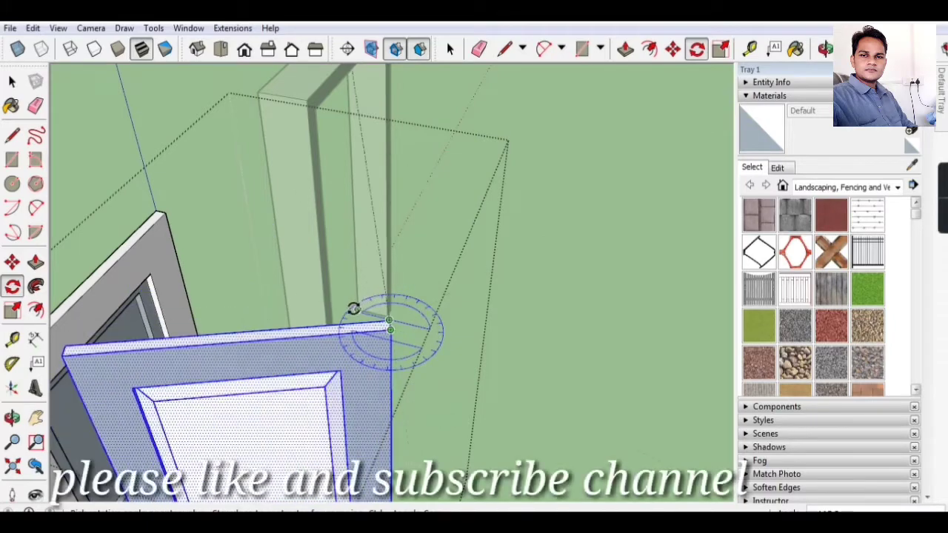
scroll(503, 317, down, 2)
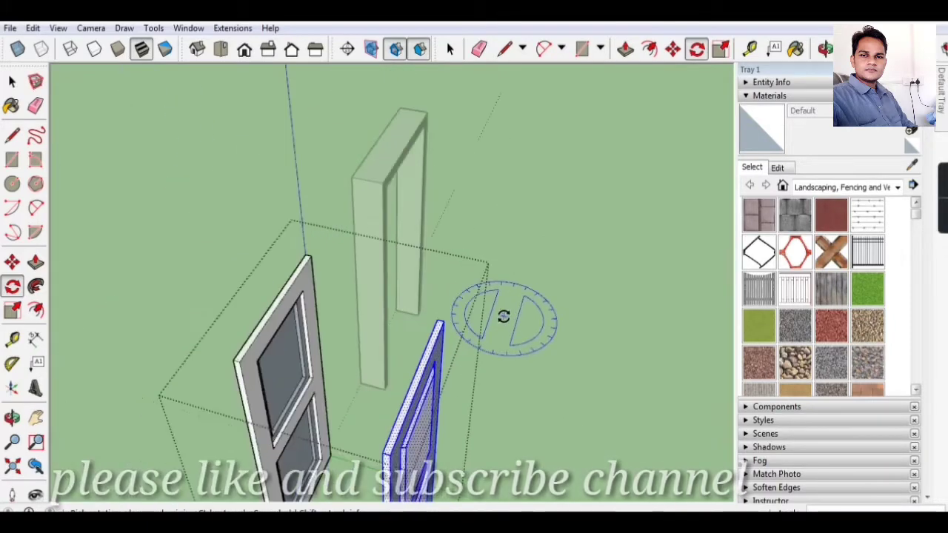
scroll(324, 332, up, 2)
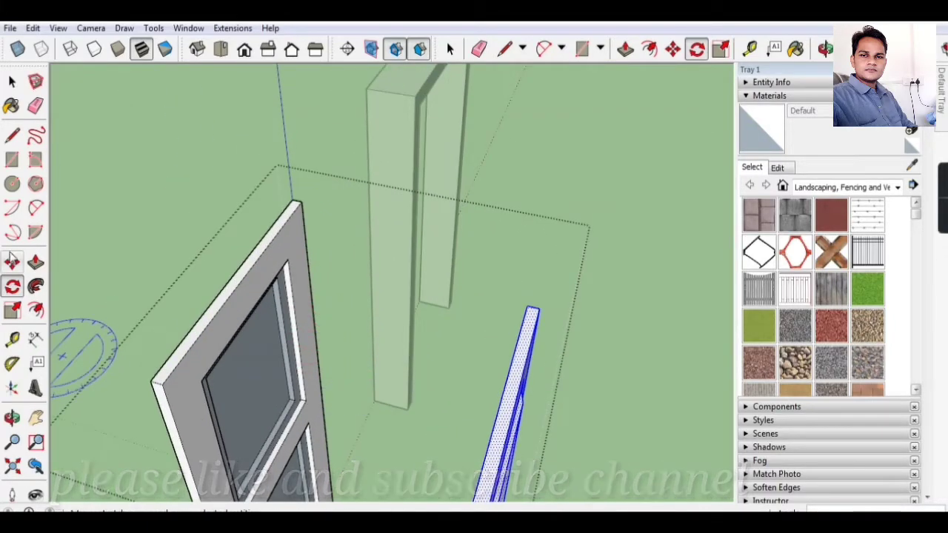
Move the rotated copy by its corner onto the door's top corner
click(11, 262)
click(525, 310)
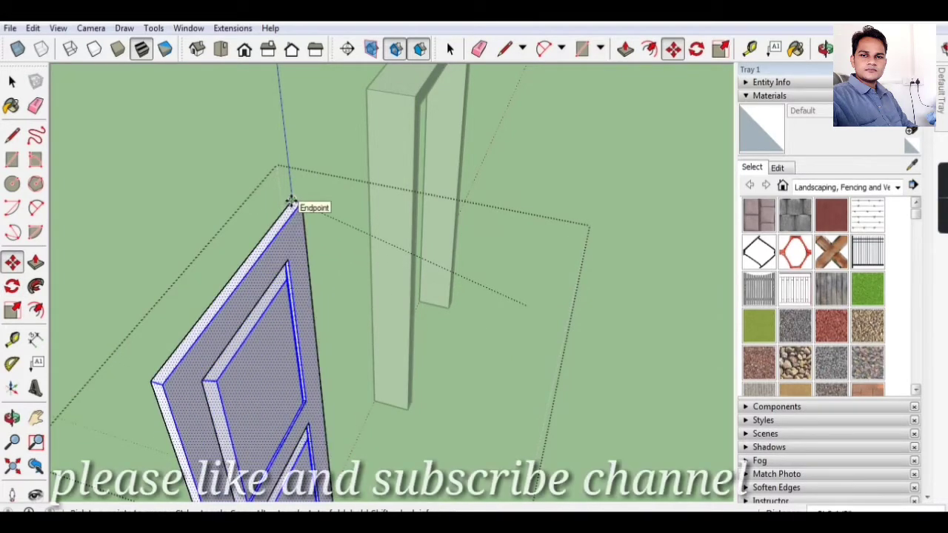
click(291, 201)
scroll(385, 228, down, 3)
mouse_move(385, 228)
middle_down()
mouse_move(267, 415)
mouse_move(290, 429)
middle_up()
scroll(290, 430, up, 2)
scroll(300, 331, up, 3)
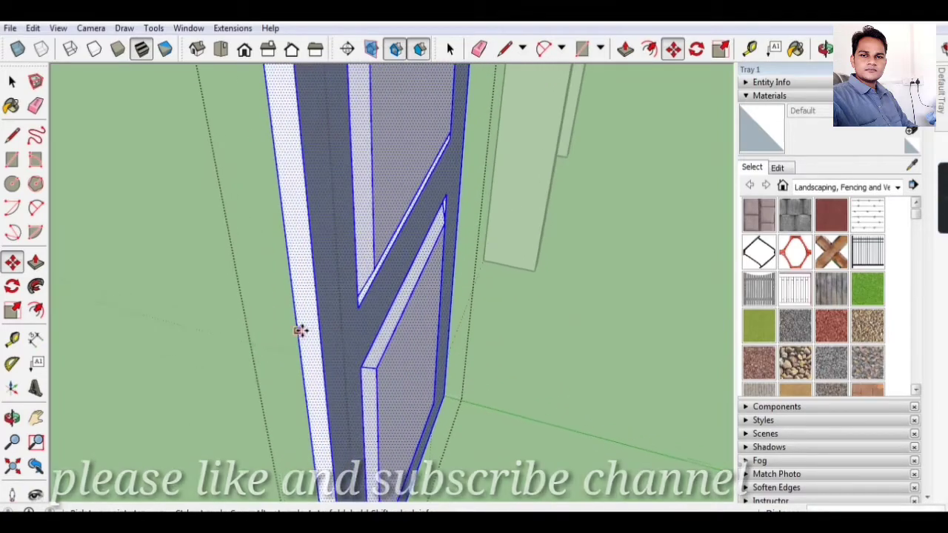
click(12, 417)
mouse_move(180, 402)
mouse_down()
mouse_move(540, 396)
mouse_move(318, 328)
mouse_move(433, 292)
mouse_move(449, 254)
mouse_up()
scroll(340, 421, down, 3)
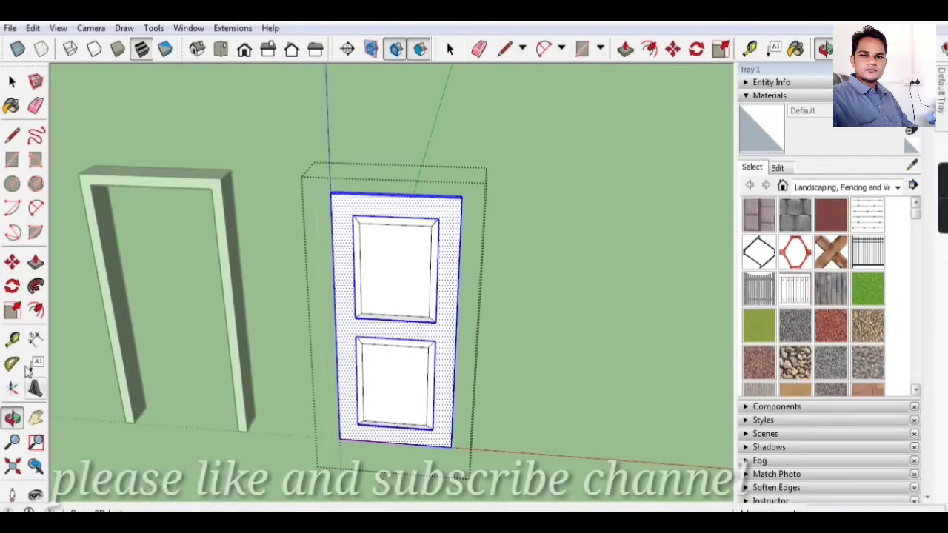
Exit the component and move the whole door into the frame opening on the left
click(14, 88)
click(286, 124)
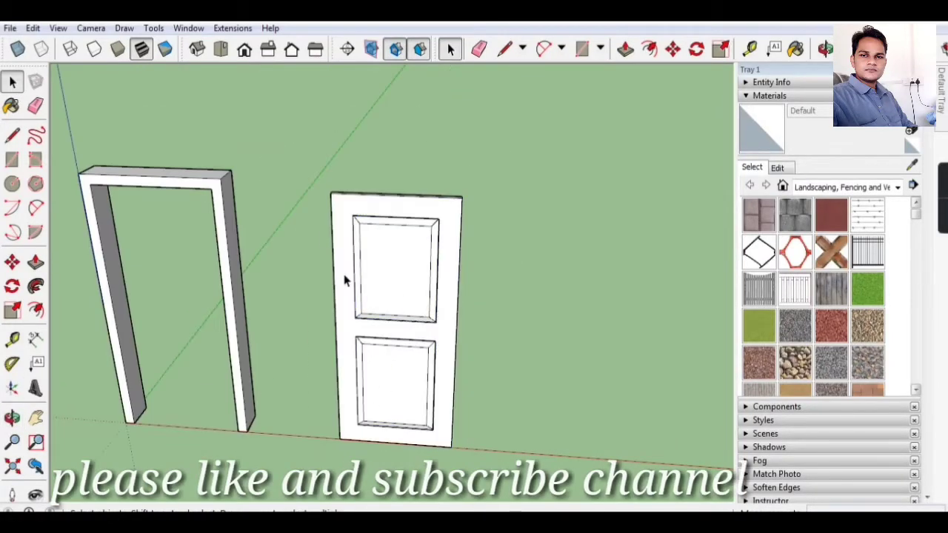
click(344, 277)
click(12, 261)
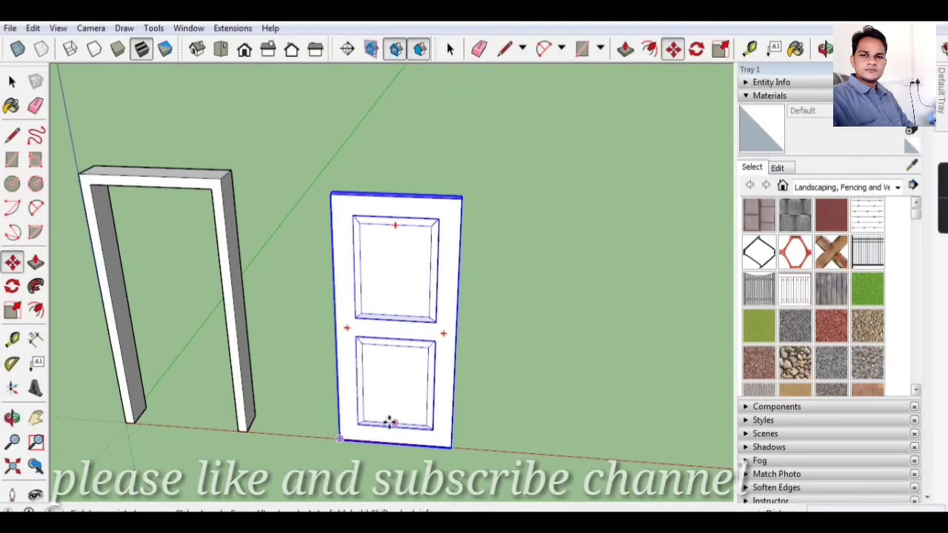
drag(449, 445, 237, 430)
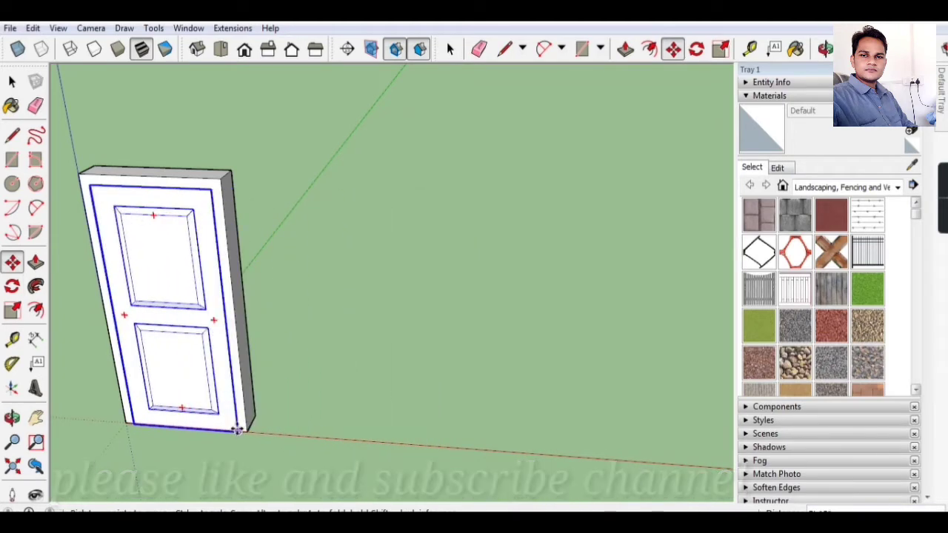
scroll(307, 317, up, 3)
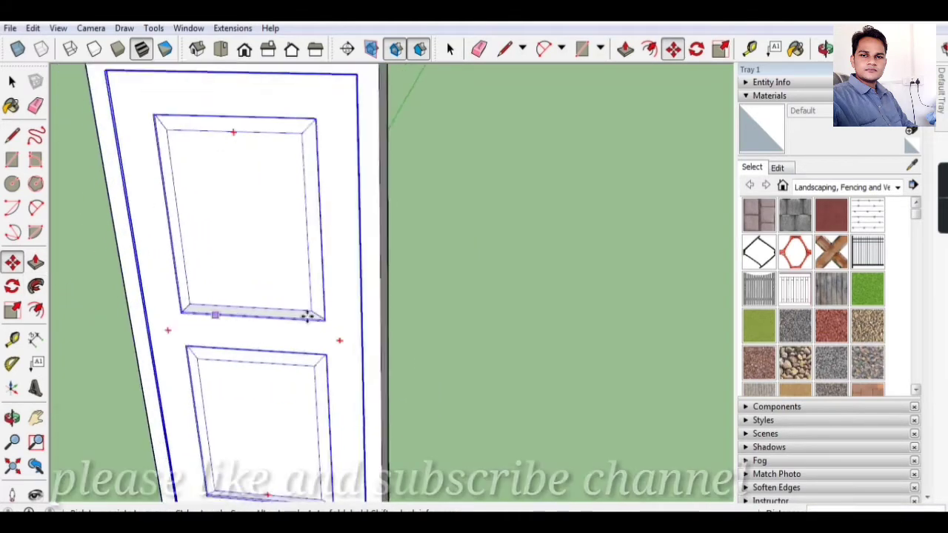
scroll(302, 429, down, 3)
scroll(244, 423, up, 4)
scroll(222, 437, up, 2)
scroll(281, 438, down, 2)
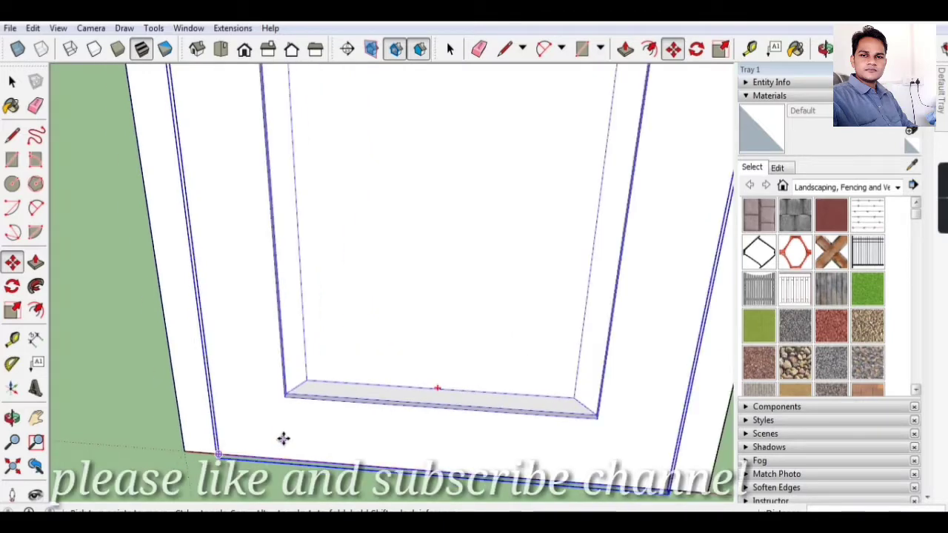
scroll(226, 309, down, 2)
Deselect the door and view it from below with the sky behind
click(11, 83)
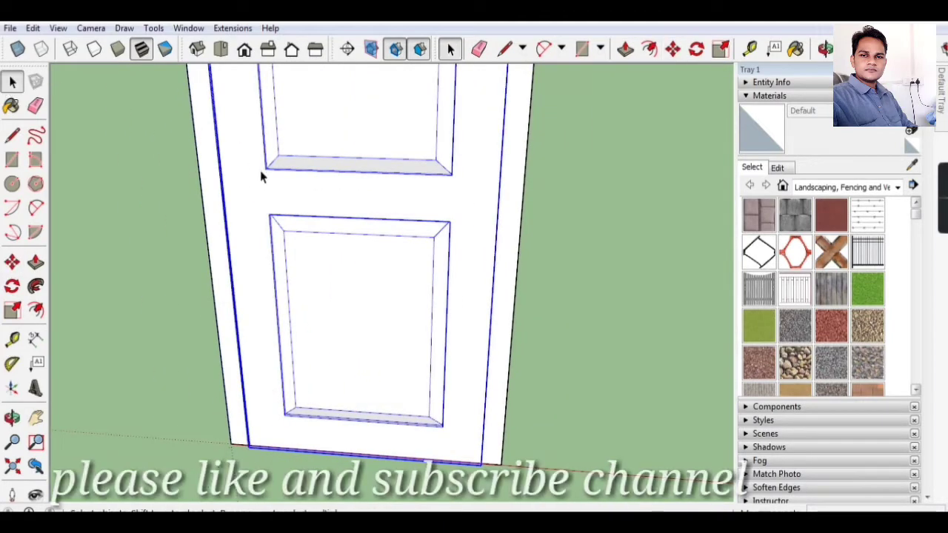
click(222, 195)
scroll(357, 205, up, 3)
scroll(286, 154, up, 1)
scroll(289, 165, up, 1)
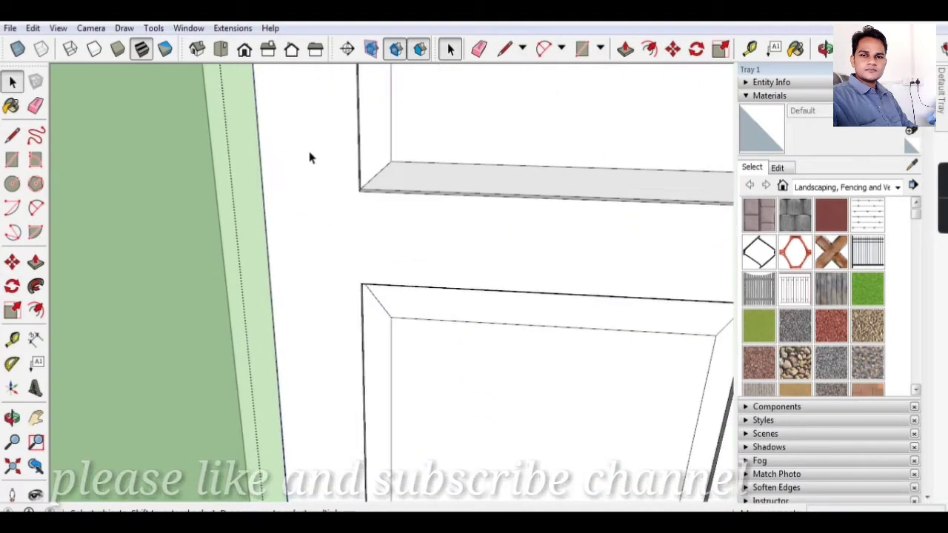
scroll(307, 170, down, 2)
scroll(318, 160, up, 3)
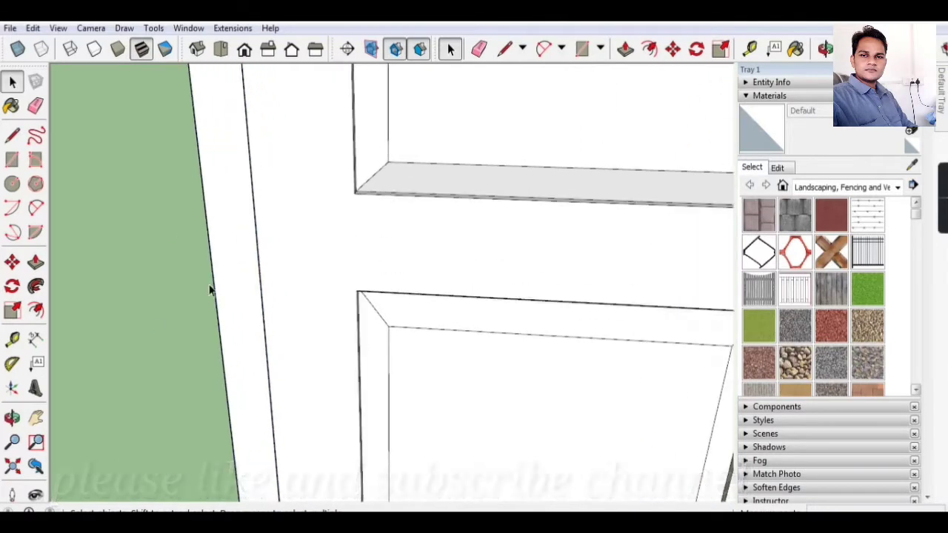
click(11, 419)
drag(387, 300, 406, 227)
scroll(381, 202, down, 3)
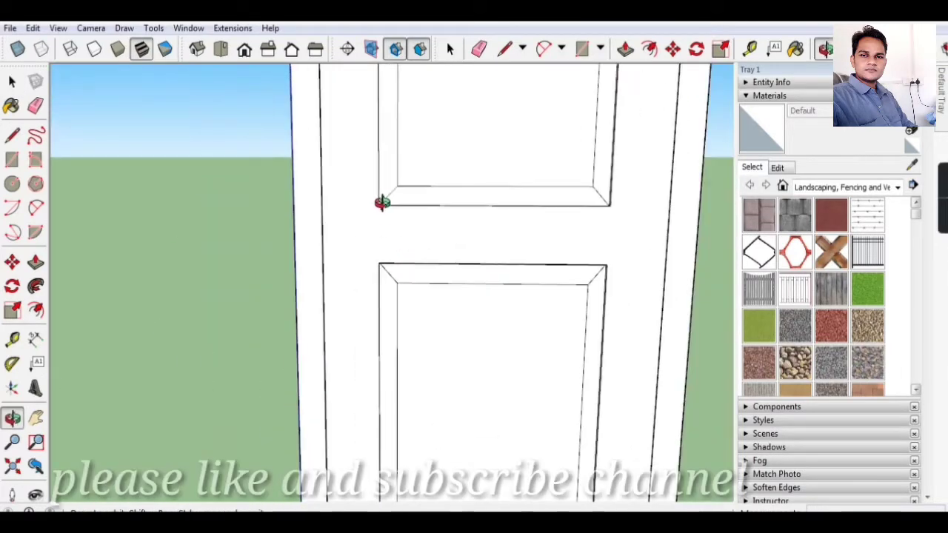
scroll(361, 230, up, 3)
scroll(364, 205, up, 2)
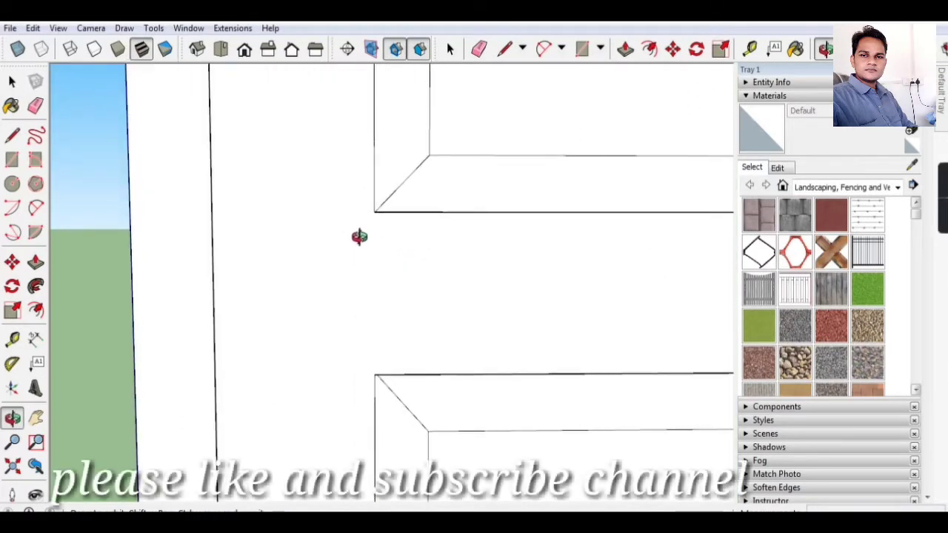
Draw a tall rectangle from the upper panel's corner to the door's left edge, undoing the accidental resize
click(12, 160)
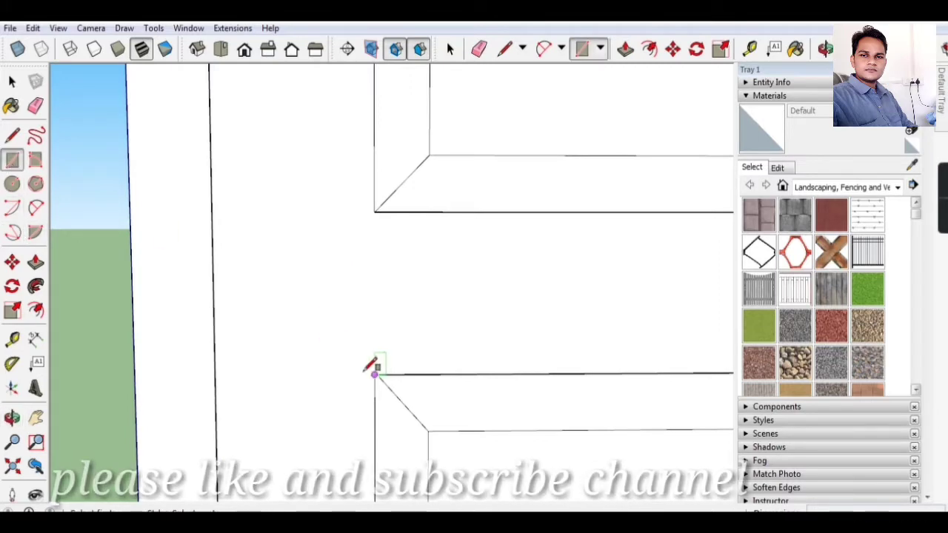
click(12, 341)
scroll(317, 319, down, 3)
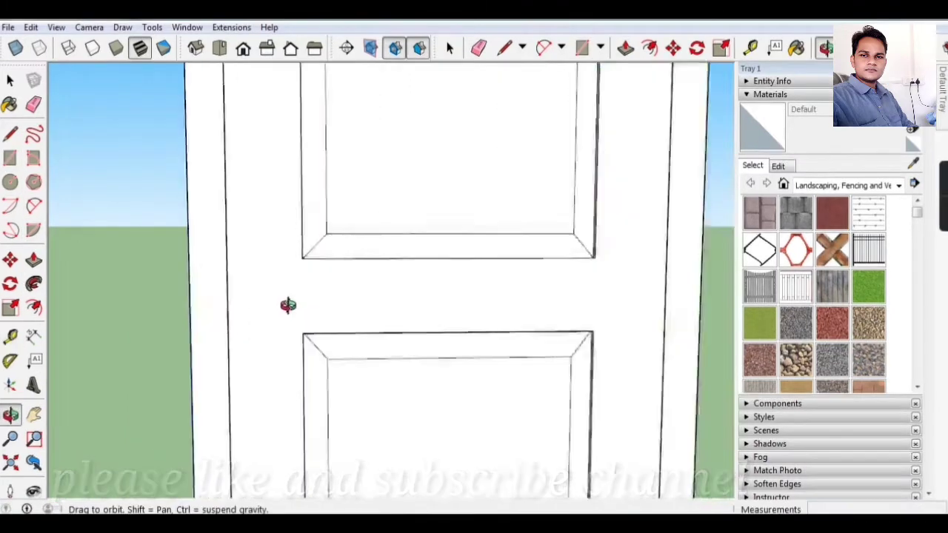
scroll(288, 304, up, 3)
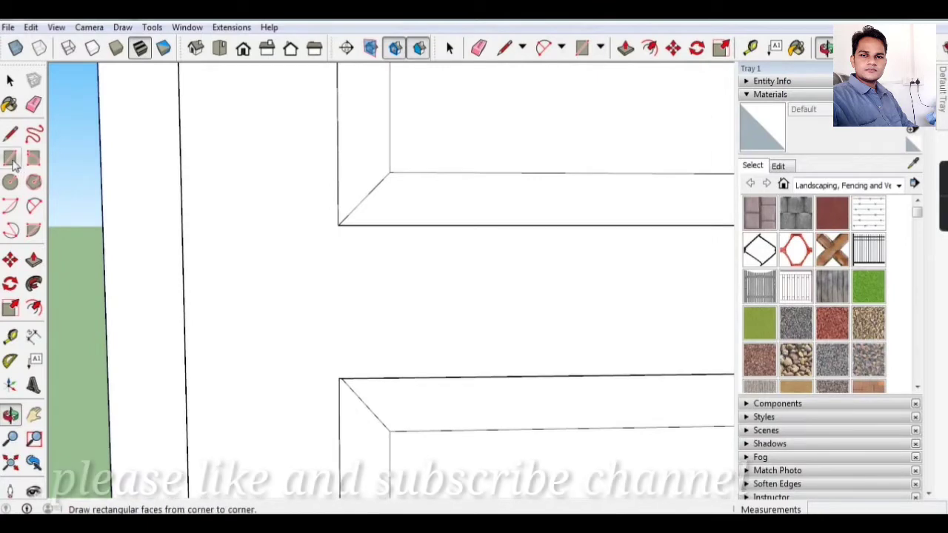
click(12, 160)
click(337, 224)
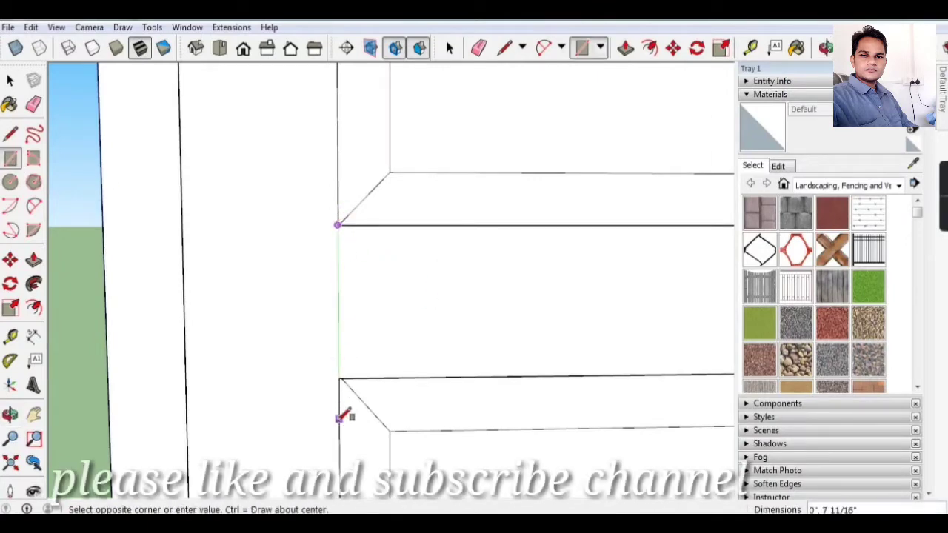
click(186, 436)
text(8'6)
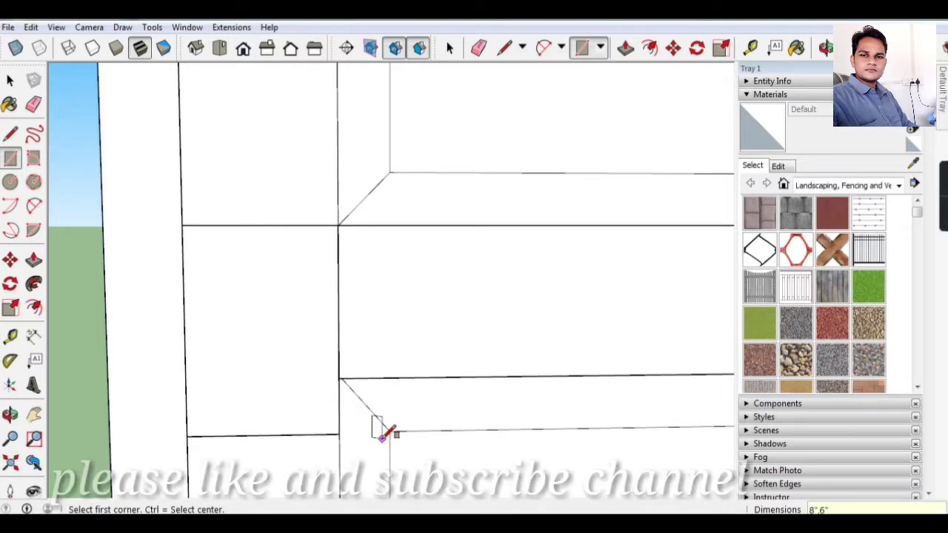
key(Return)
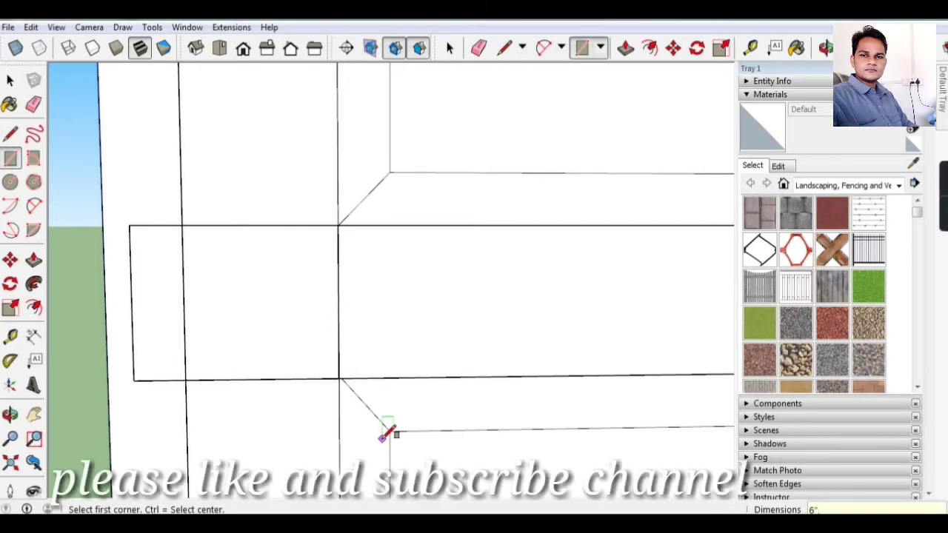
key(ctrl+z)
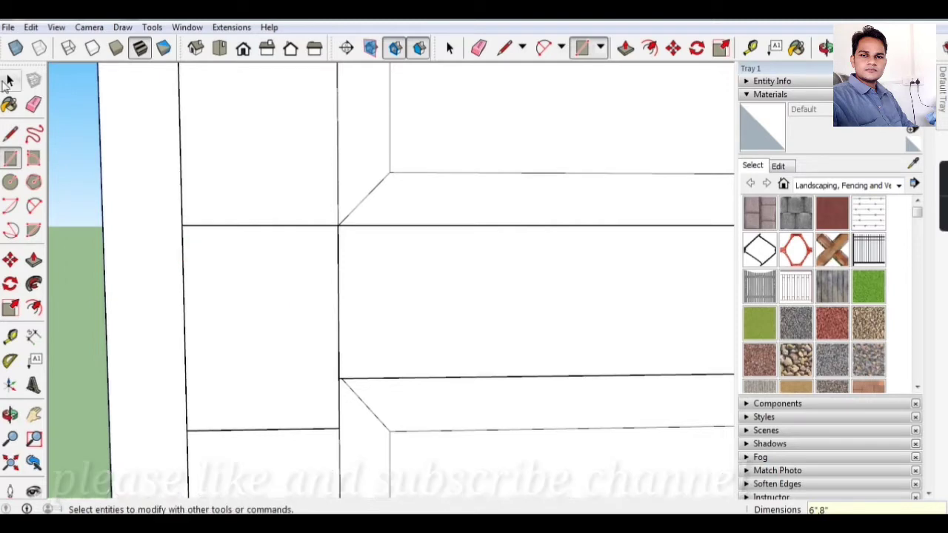
Select the new tall rectangle face and start an offset from its left edge
click(9, 82)
click(279, 314)
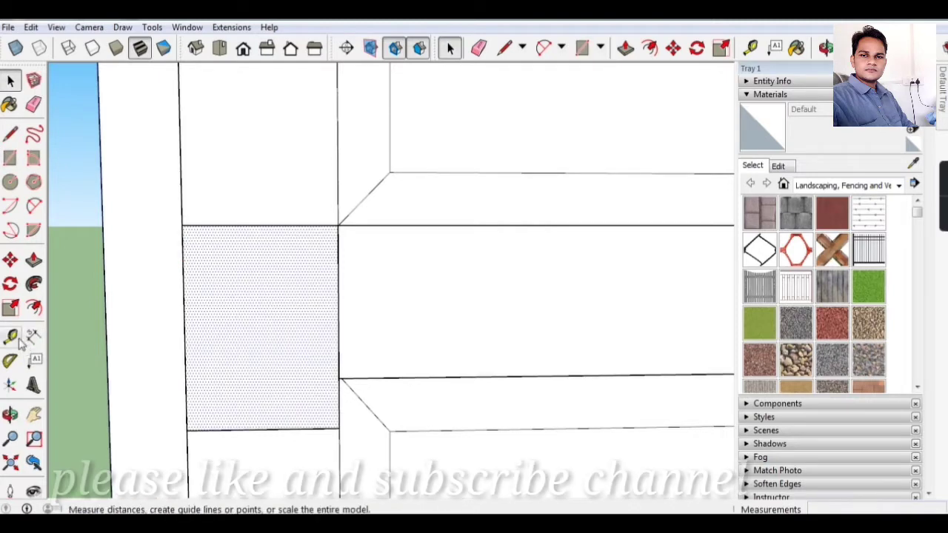
click(33, 309)
click(184, 311)
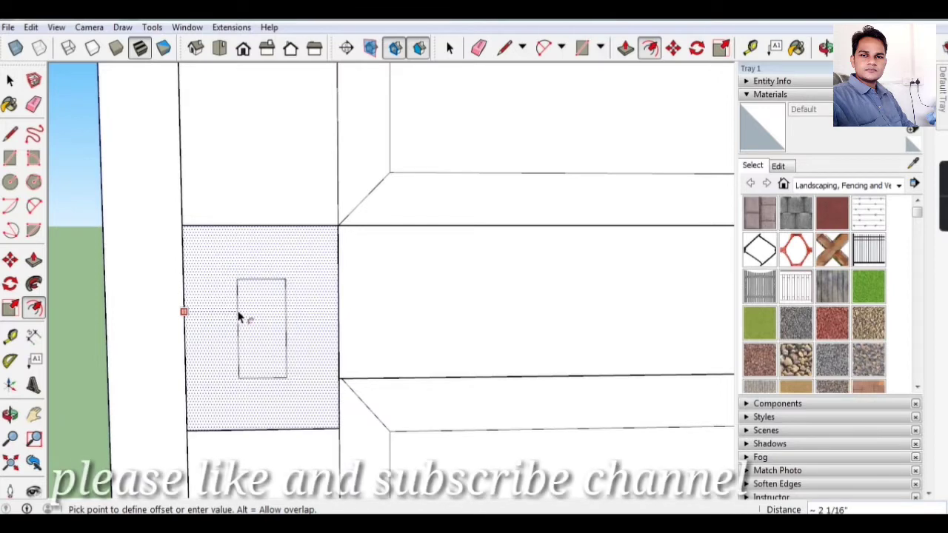
Offset the rectangle's outline 1.5" inward
click(239, 316)
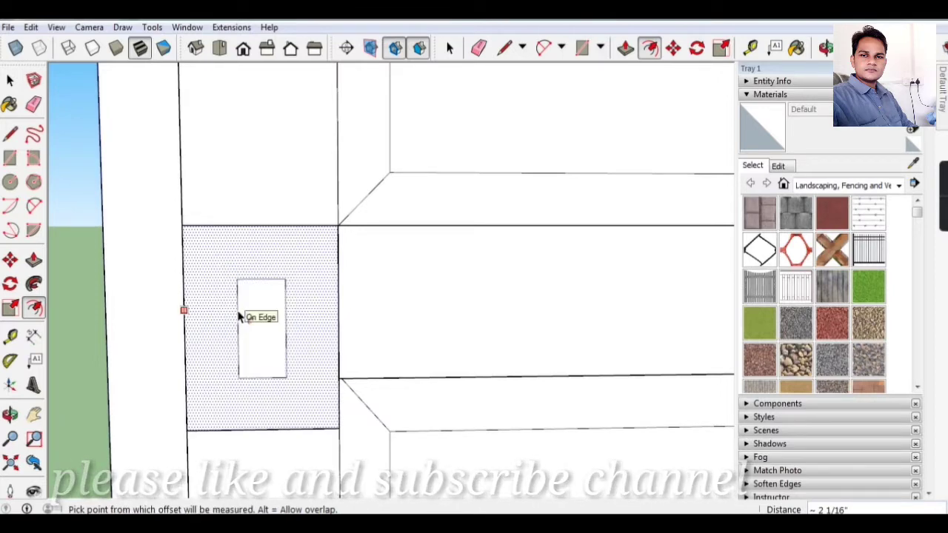
text(2)
key(Return)
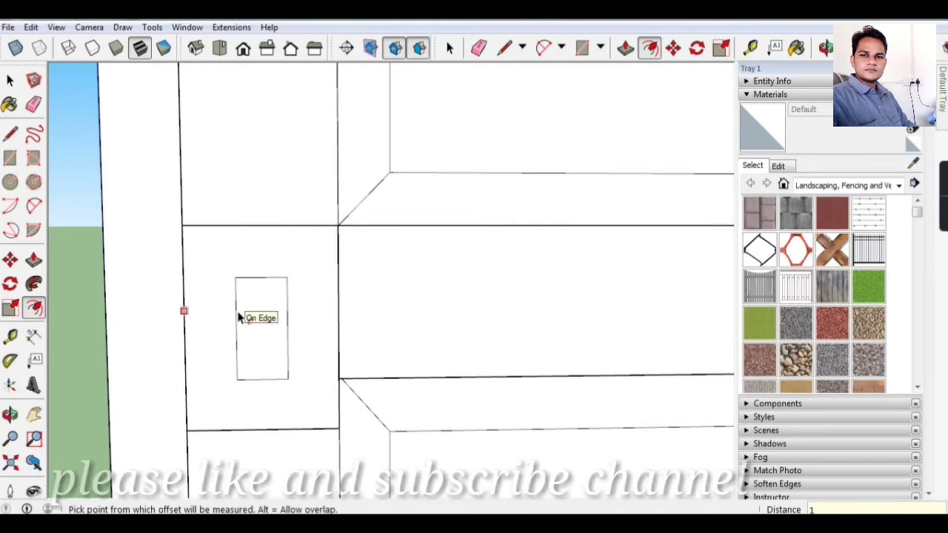
key(Return)
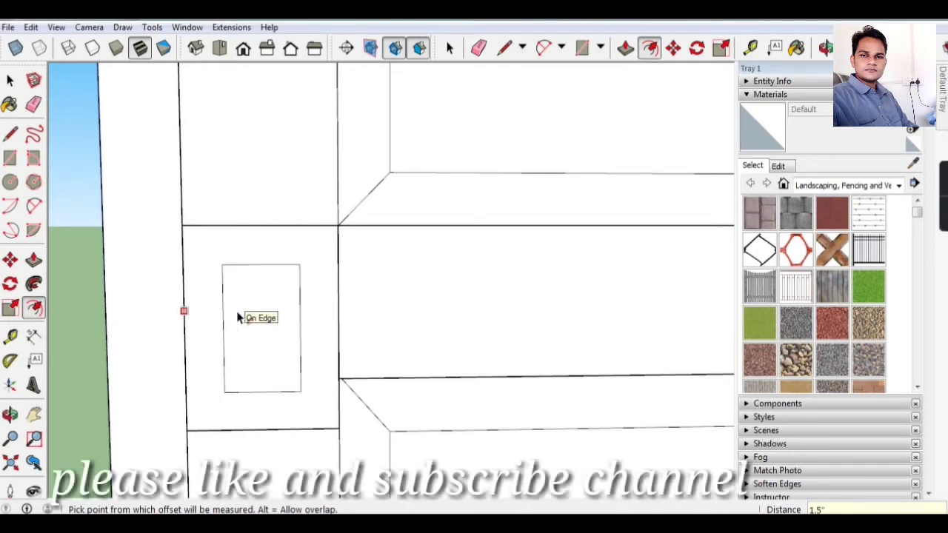
Erase the outer rectangle's top, right and bottom edges
click(34, 105)
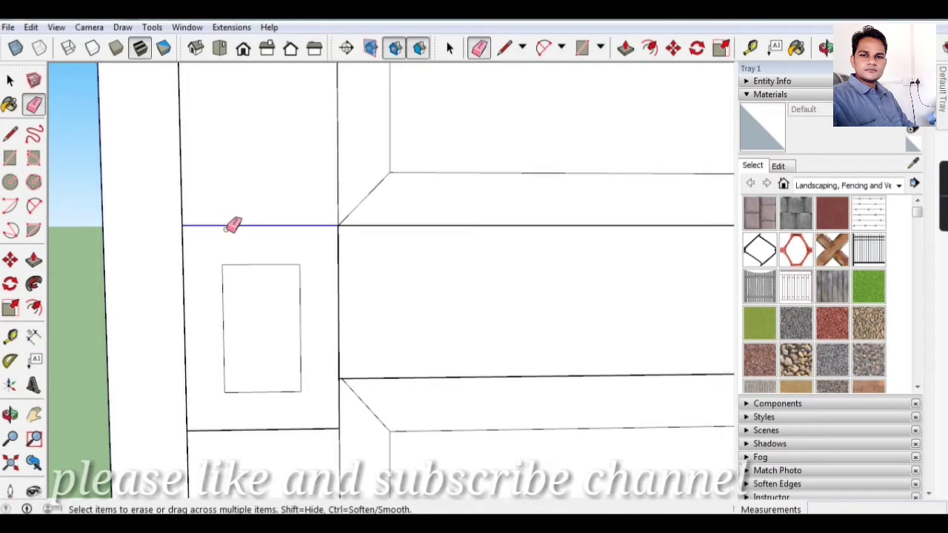
click(233, 224)
click(338, 274)
click(298, 429)
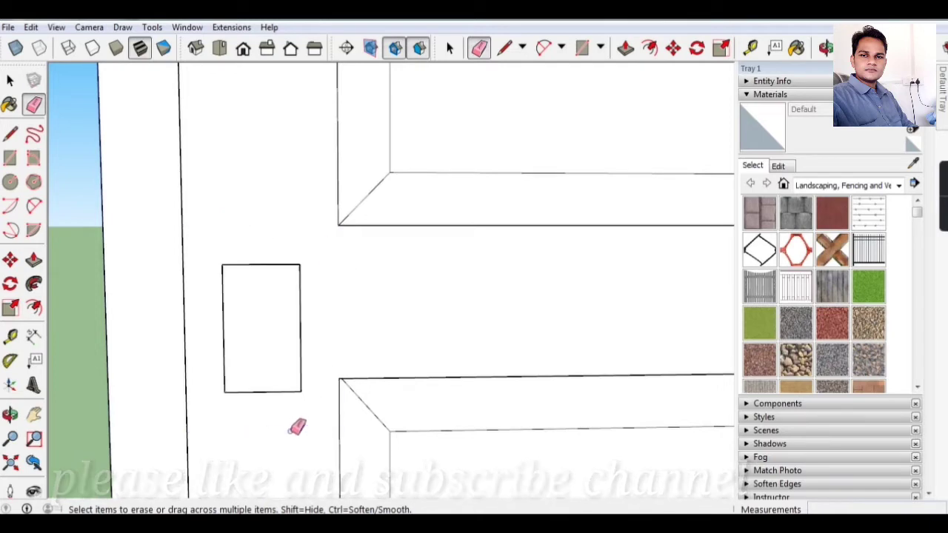
scroll(288, 389, up, 3)
scroll(307, 193, down, 2)
scroll(256, 251, up, 3)
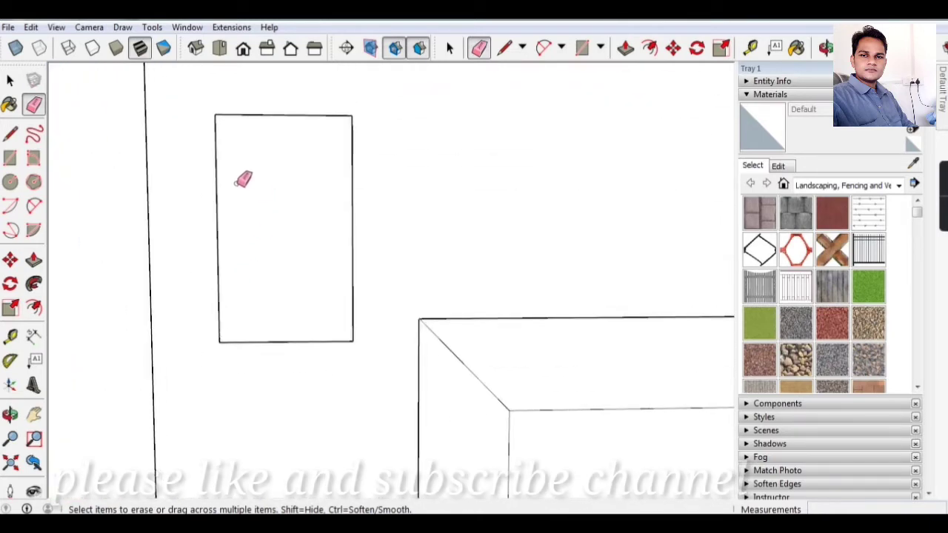
scroll(277, 149, up, 1)
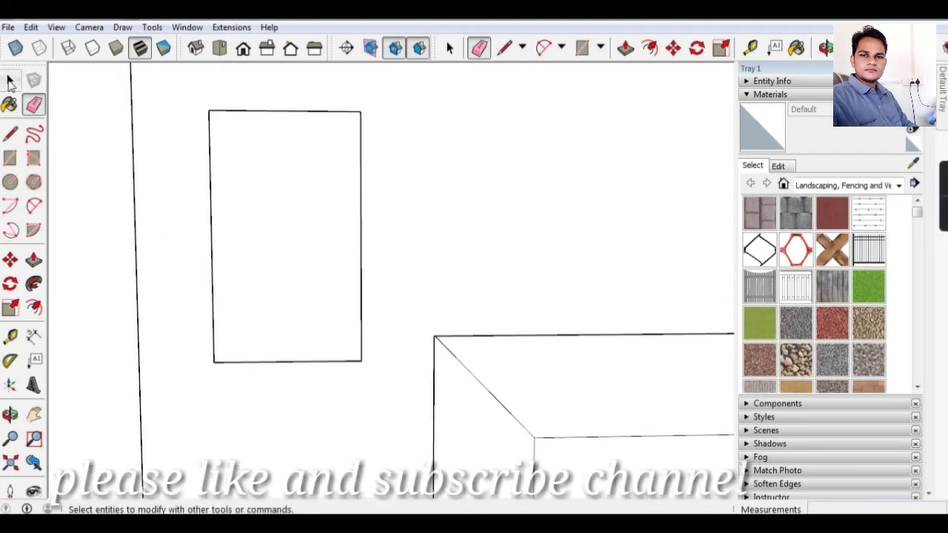
Draw a rectangle splitting the inset shape, then undo it
click(10, 160)
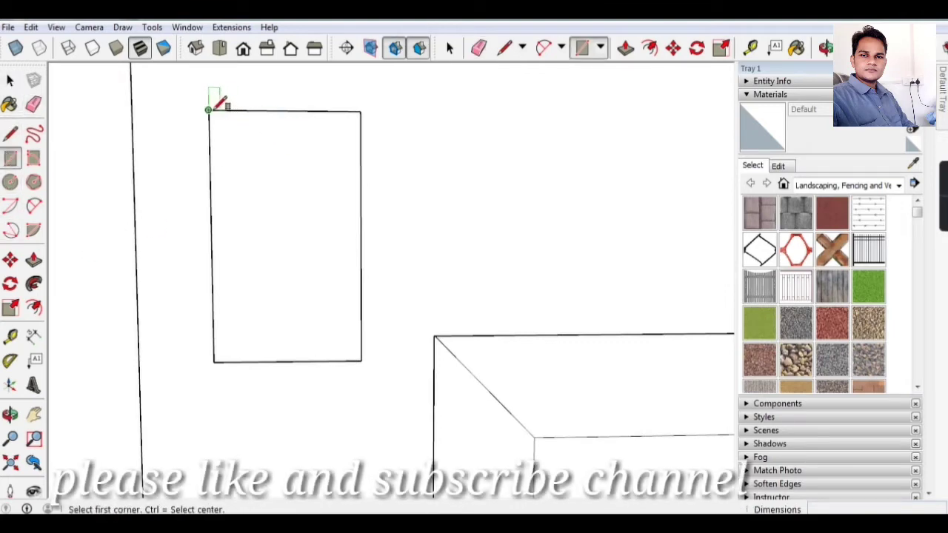
click(209, 109)
click(370, 235)
scroll(289, 120, up, 1)
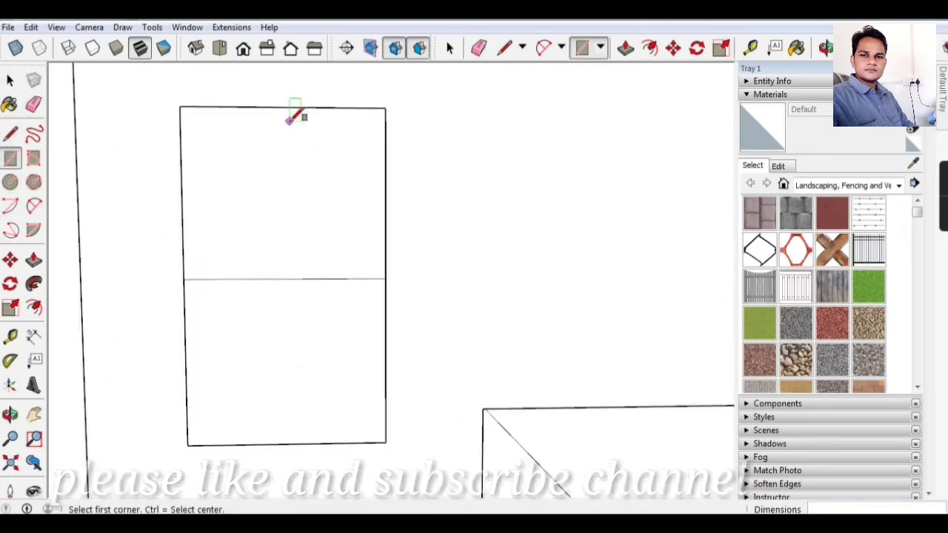
scroll(264, 212, down, 1)
key(ctrl+z)
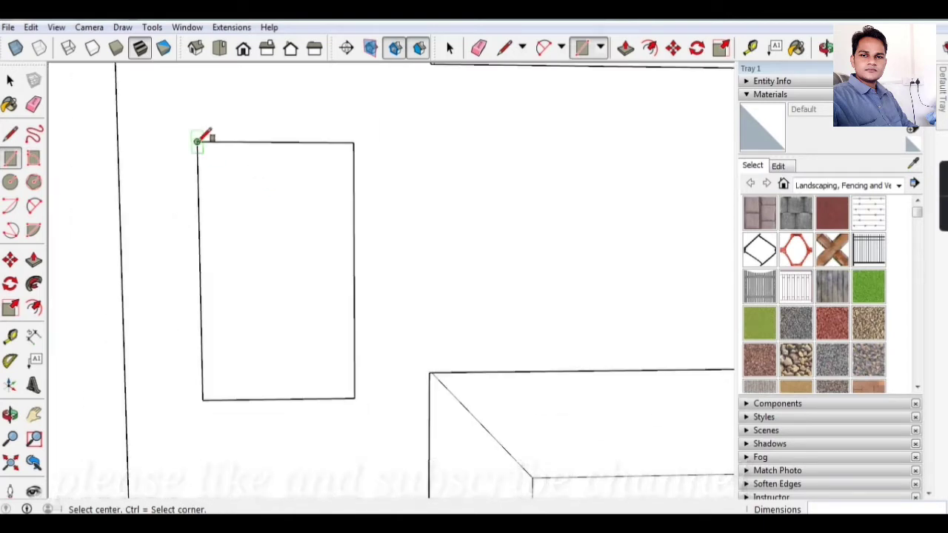
Split the shape with a rectangle from its top-left corner to midway down the right edge
click(11, 157)
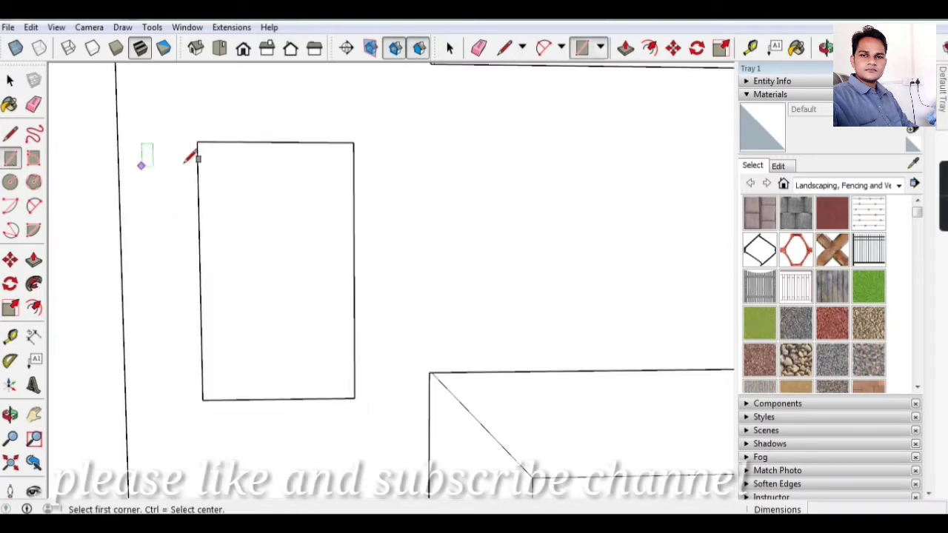
click(197, 141)
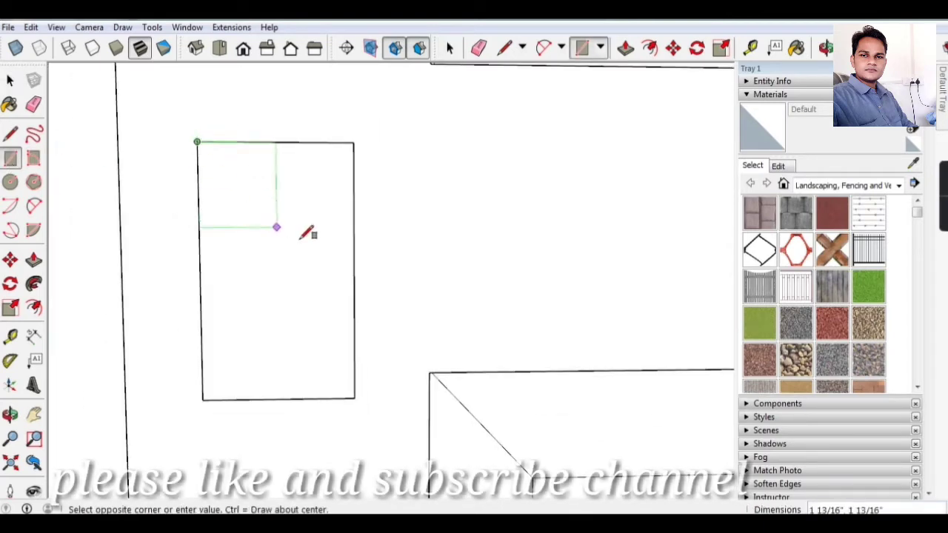
click(353, 297)
scroll(246, 200, up, 2)
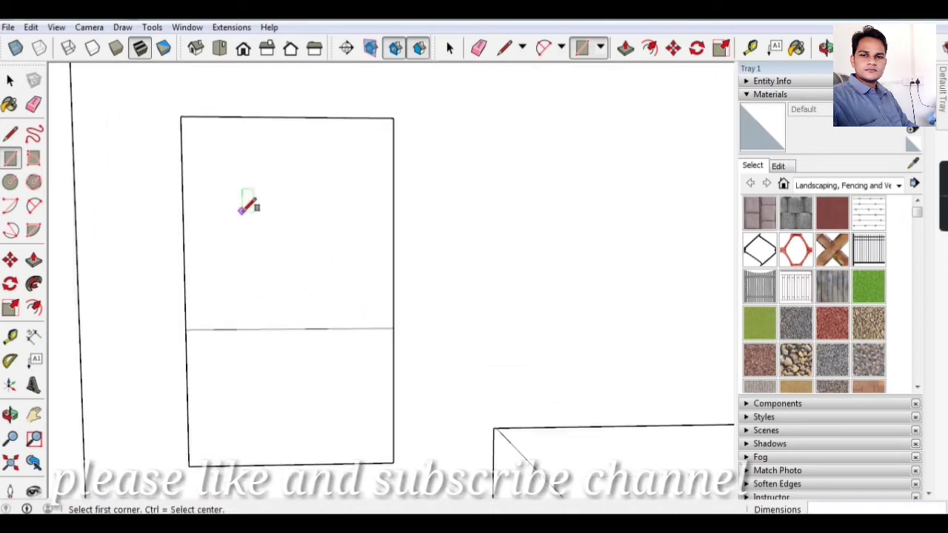
Offset the upper half face 1" inward to form an inner square
click(10, 80)
click(285, 234)
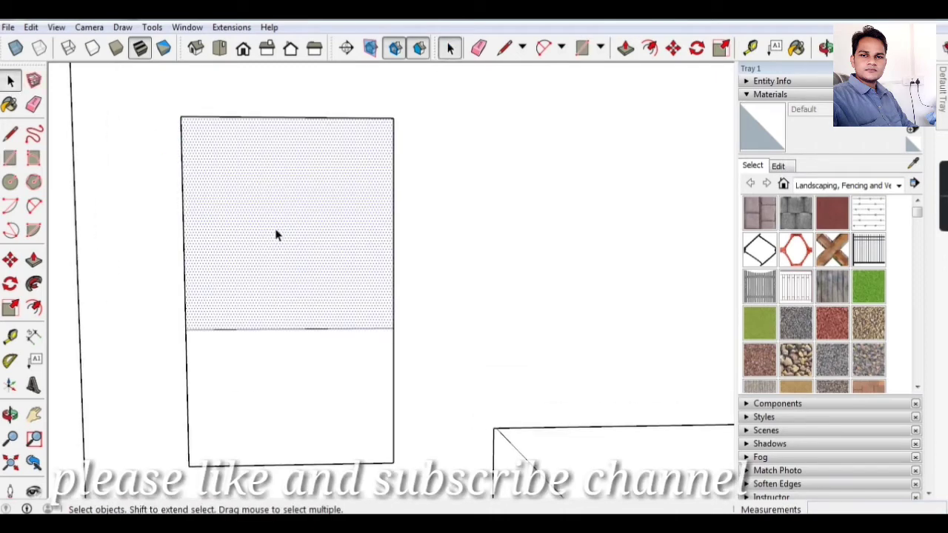
click(35, 307)
click(265, 329)
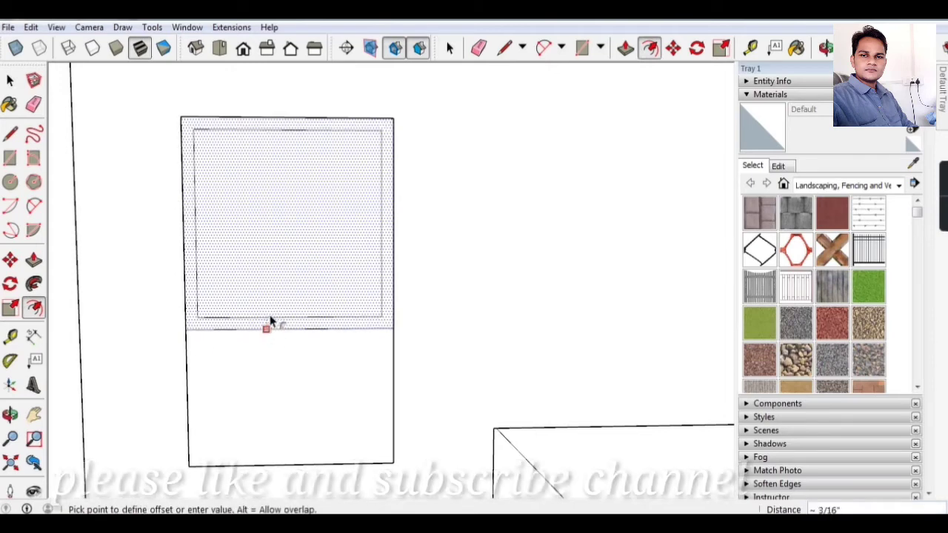
click(283, 279)
text(1)
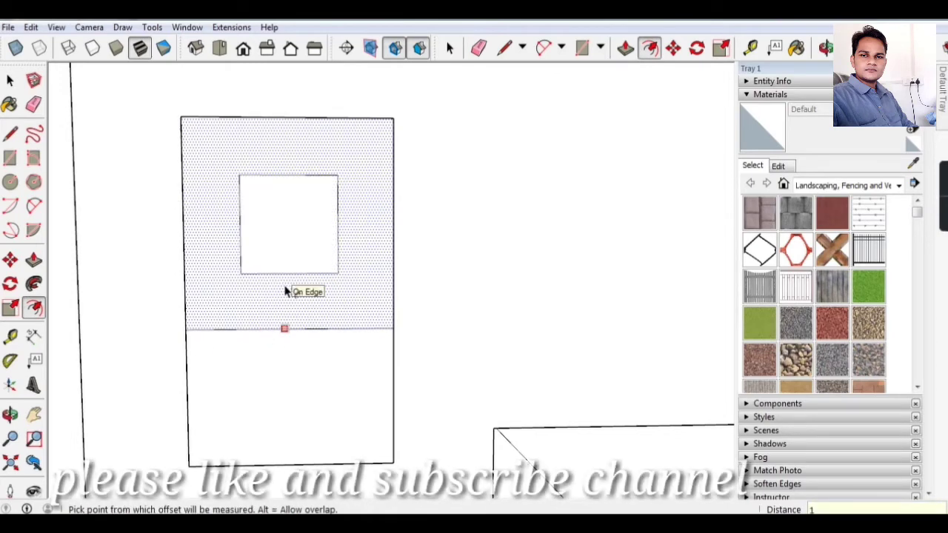
key(Return)
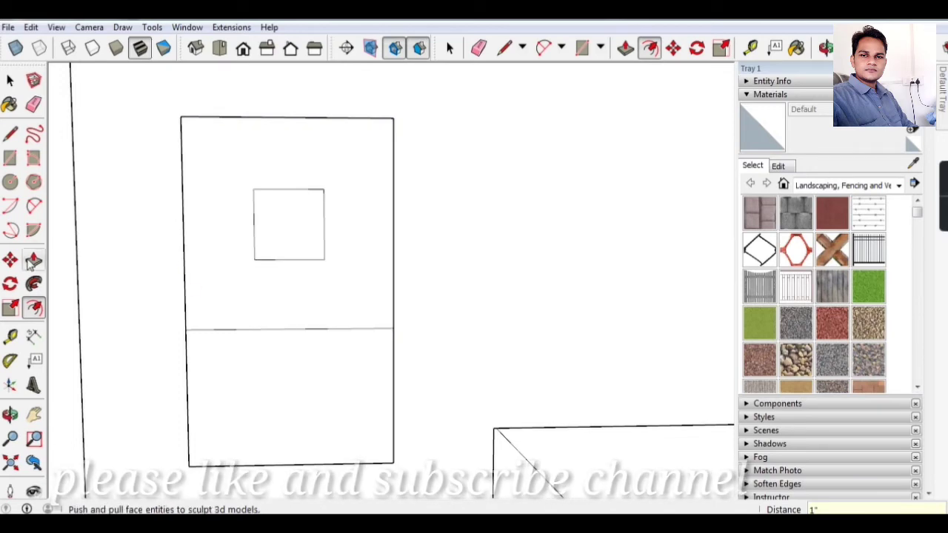
Push/Pull the inner square out 3" into a box
click(33, 260)
click(289, 231)
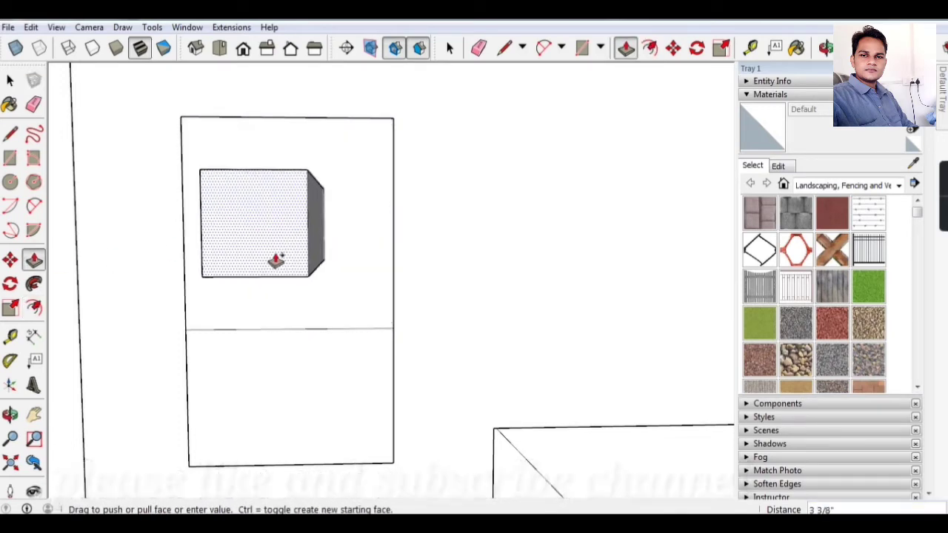
key(Return)
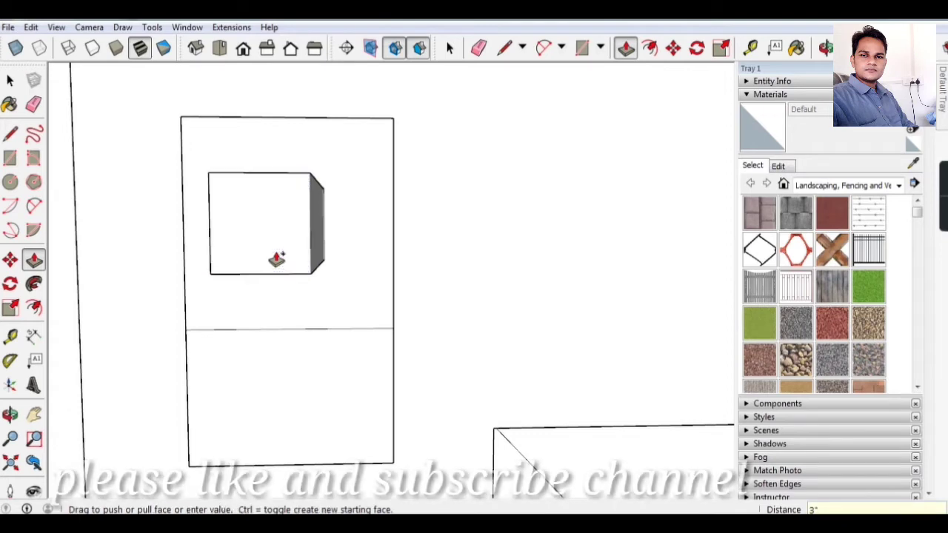
Draw a rectangle on the handle box's side and extend it 3 1/2" sideways
click(11, 416)
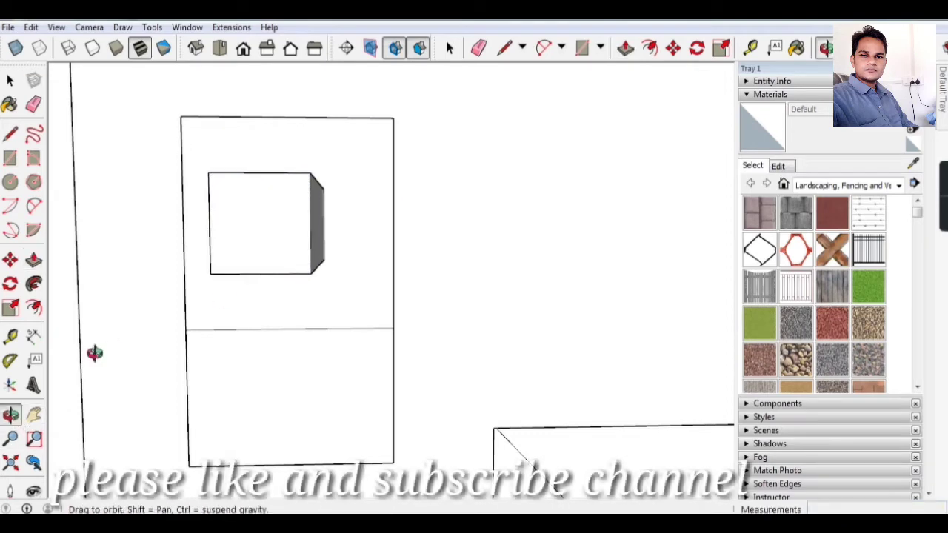
drag(93, 353, 230, 230)
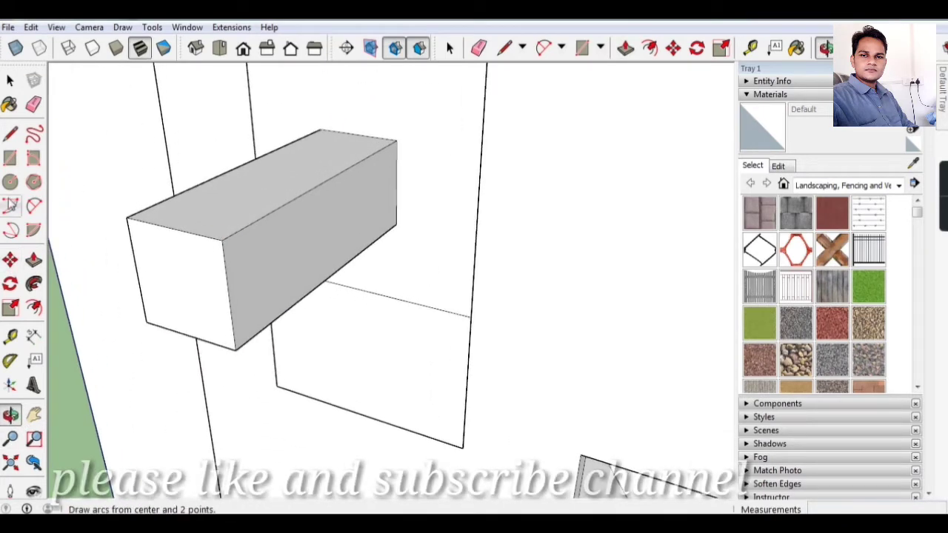
click(10, 160)
click(221, 240)
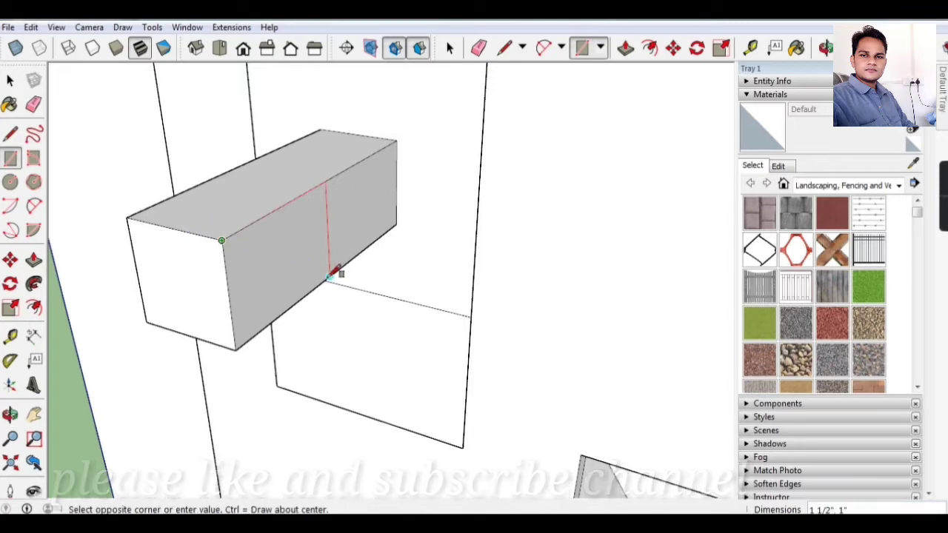
click(301, 298)
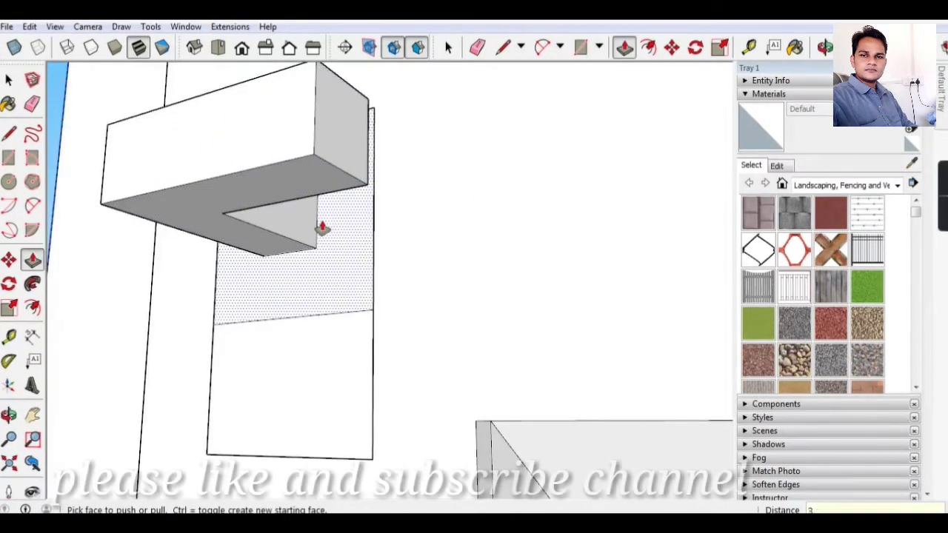
click(322, 228)
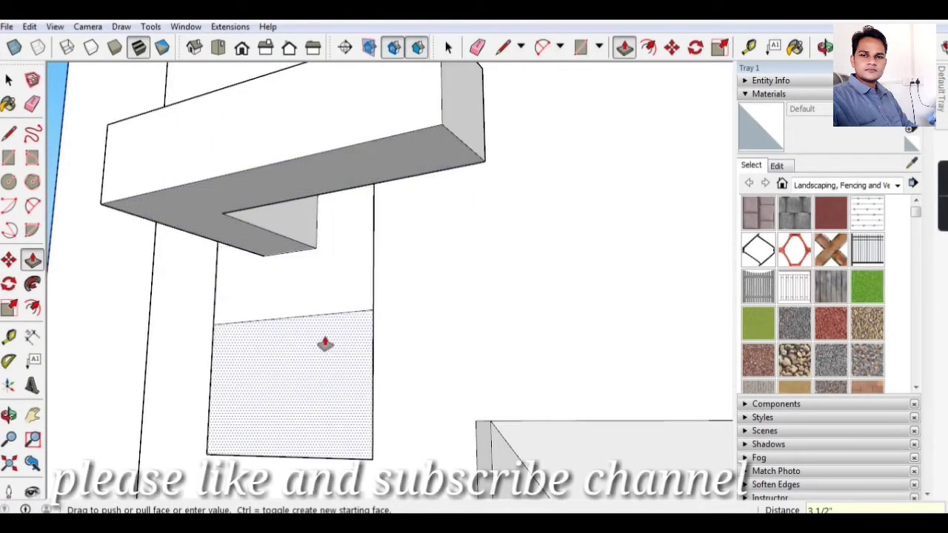
Erase the line dividing the plate face and pull the plate out 1/2"
click(32, 104)
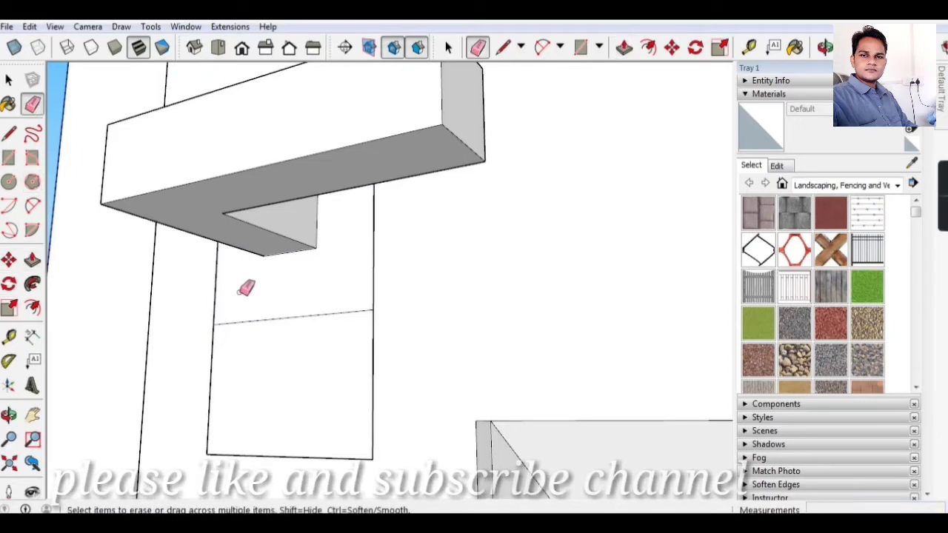
click(268, 317)
click(31, 259)
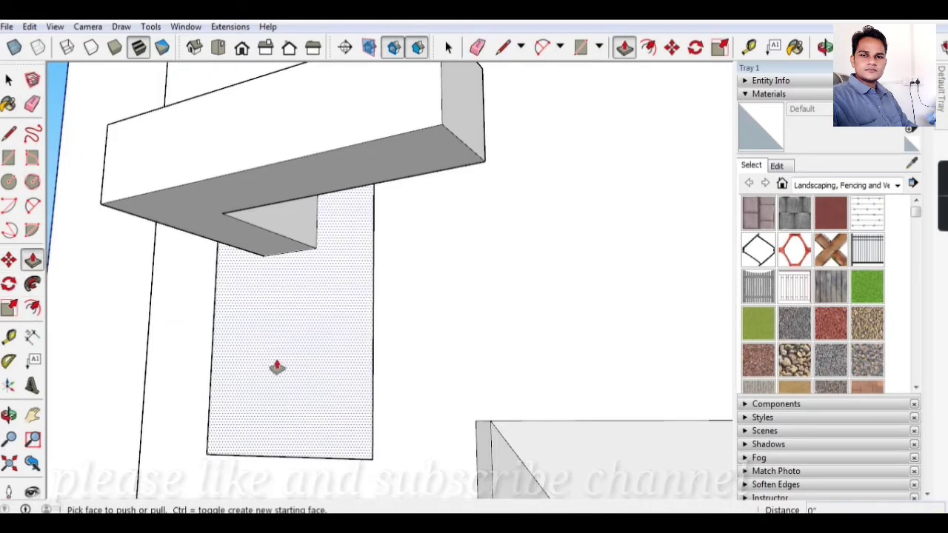
click(274, 366)
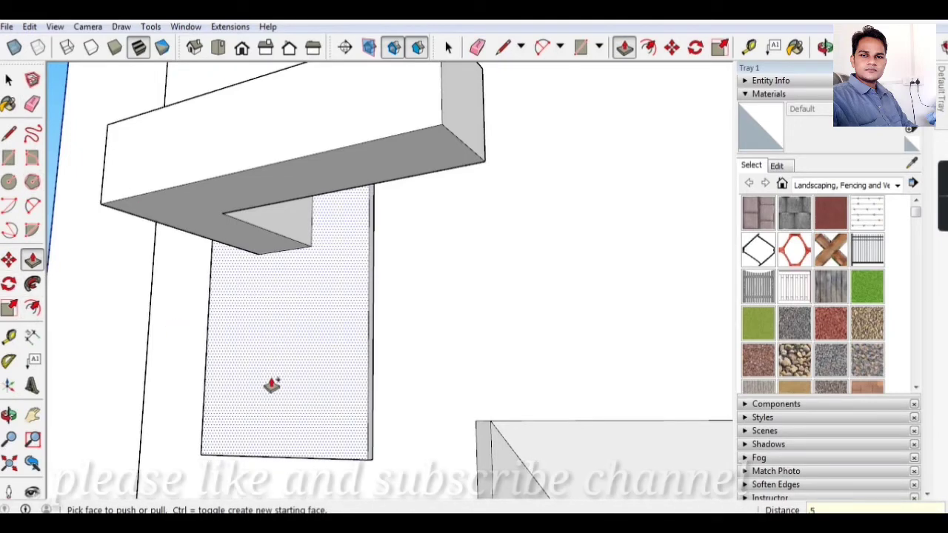
click(273, 384)
middle_drag(272, 385, 58, 443)
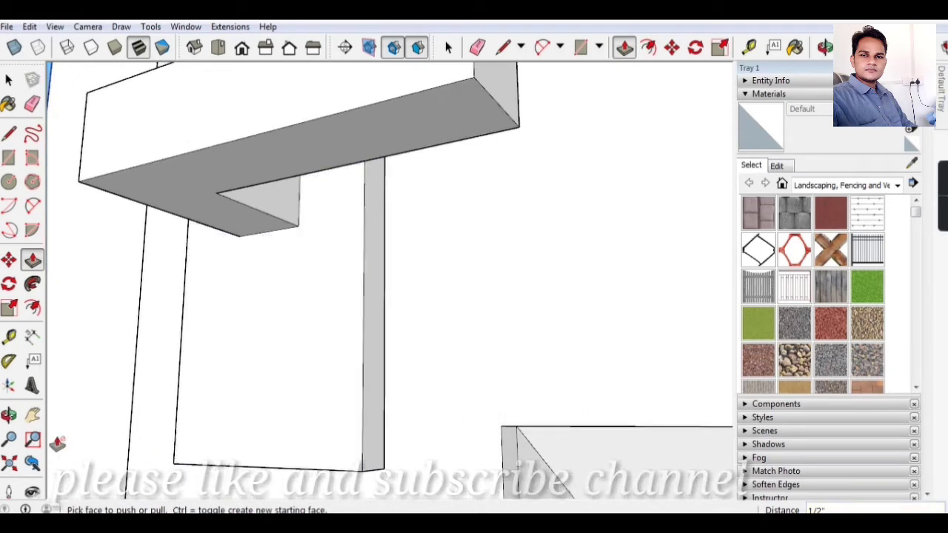
click(8, 415)
drag(415, 400, 445, 402)
scroll(338, 411, down, 3)
scroll(335, 400, up, 5)
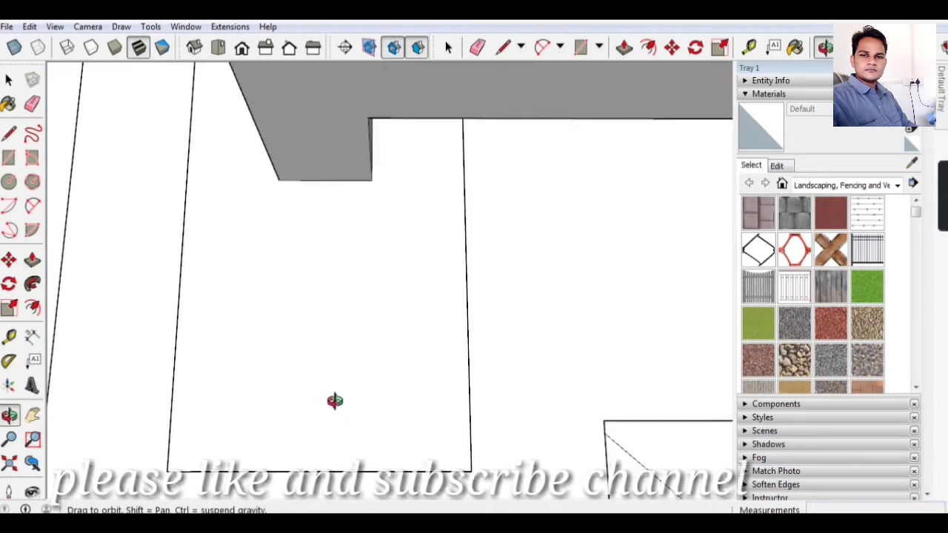
scroll(335, 400, down, 2)
Place a vertical centre guide and a horizontal guide on the handle plate below the handle
drag(334, 388, 353, 400)
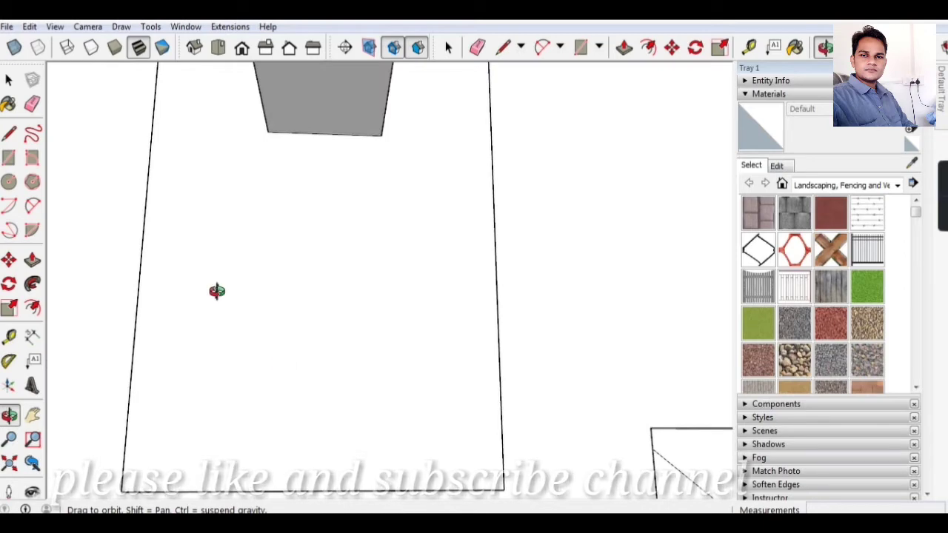
click(10, 339)
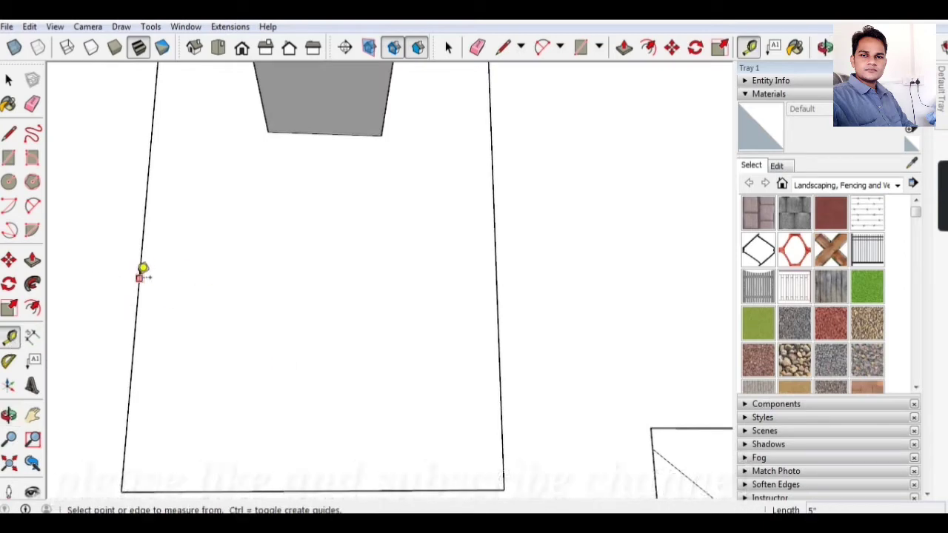
click(139, 279)
click(326, 132)
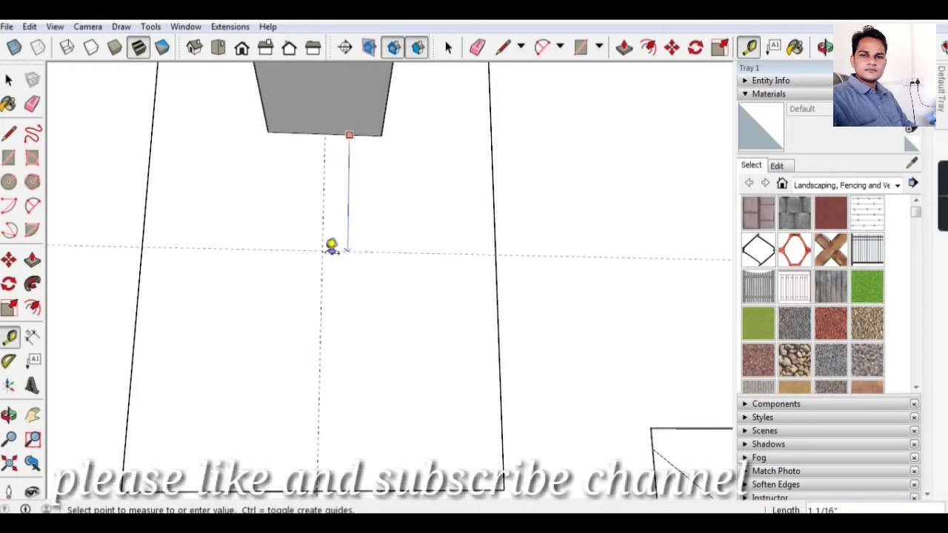
click(323, 244)
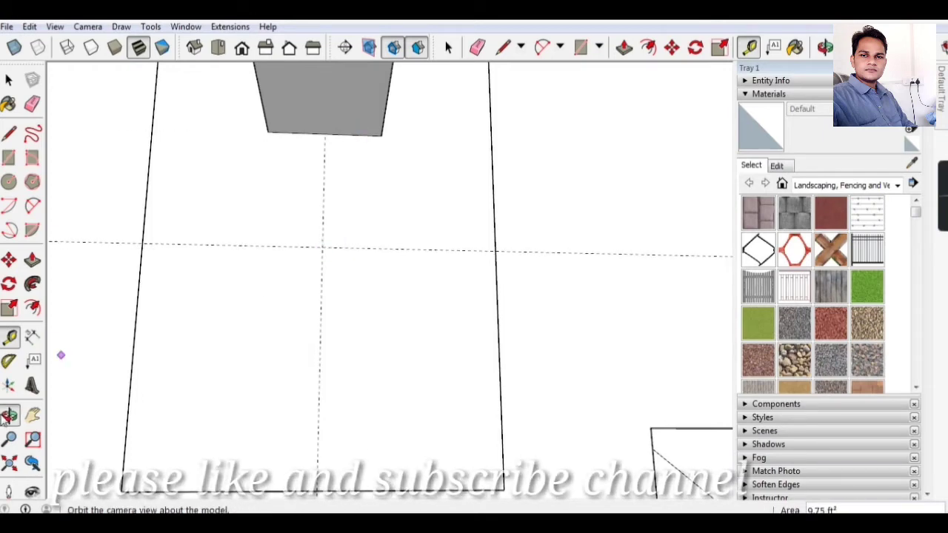
click(9, 416)
drag(346, 368, 319, 263)
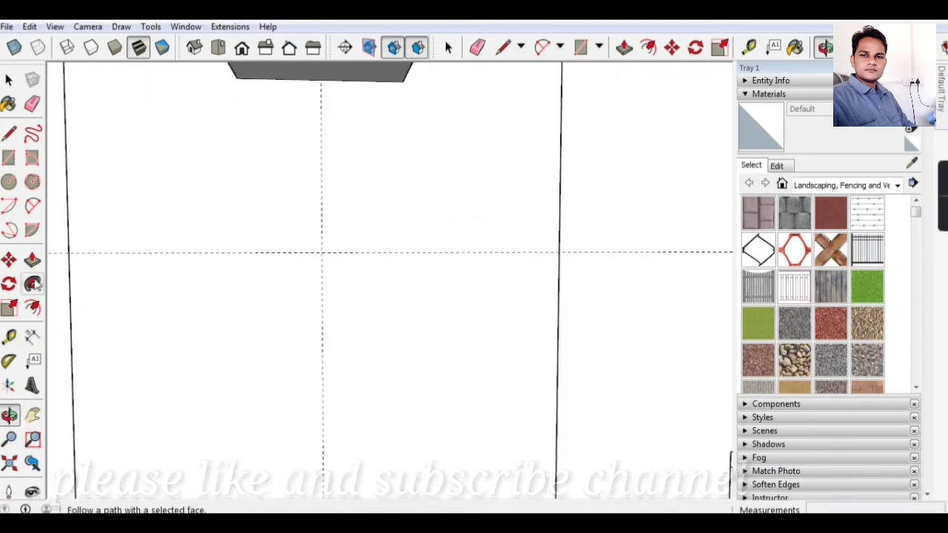
Draw the keyhole's round top as a circle at the guide crossing
click(9, 182)
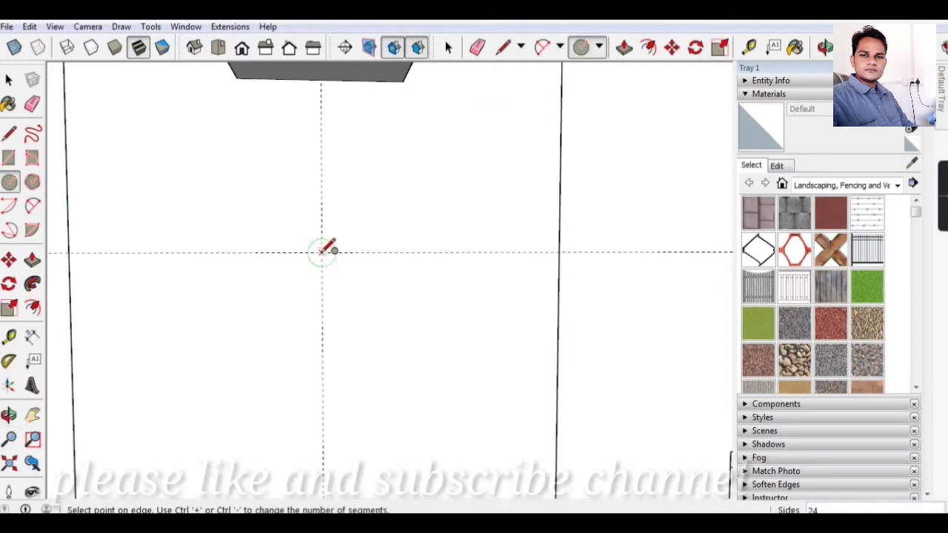
click(373, 252)
scroll(333, 281, up, 3)
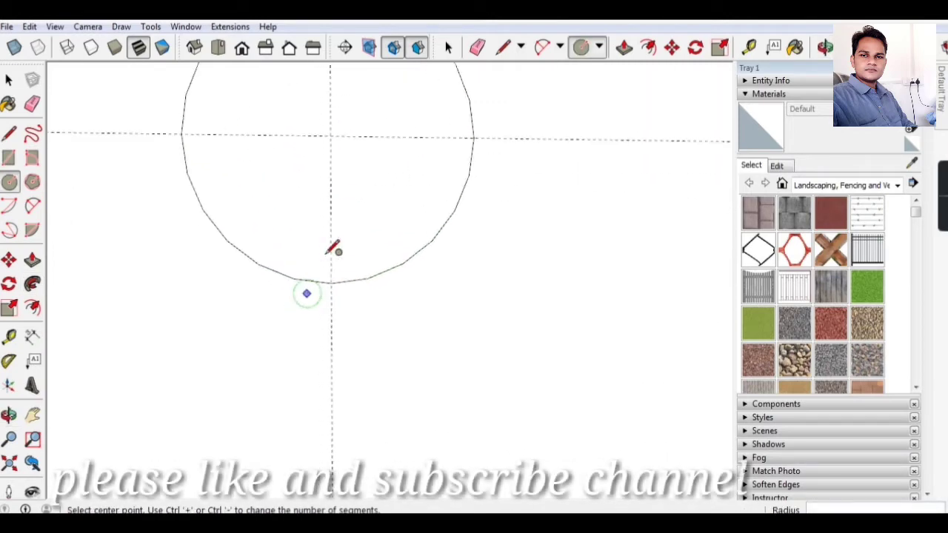
scroll(311, 289, up, 2)
scroll(348, 267, up, 2)
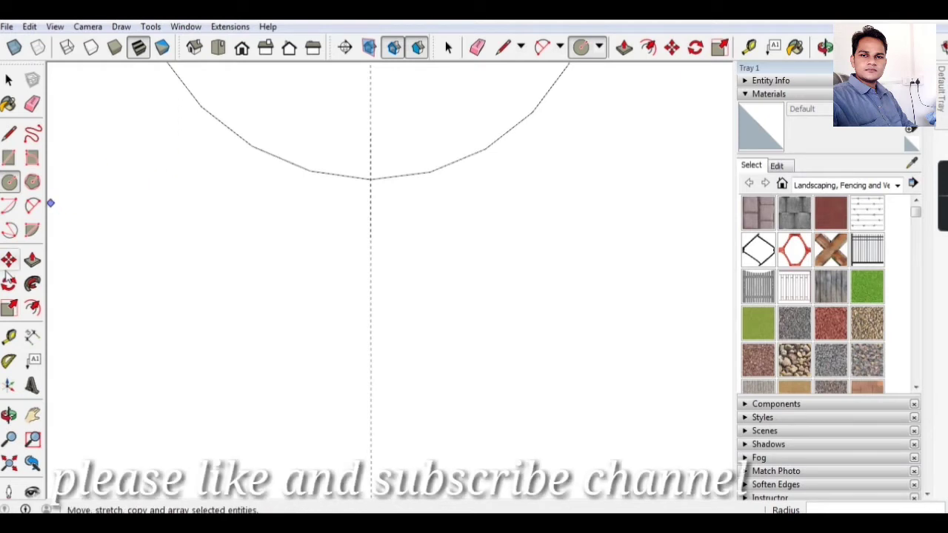
Add two offset guides marking the left and right sides of the keyhole stem
click(9, 337)
click(370, 241)
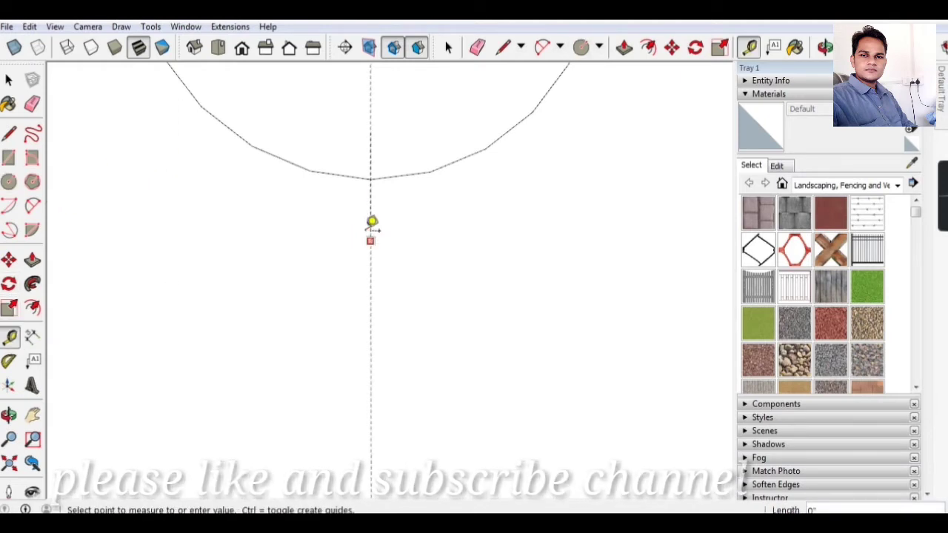
click(318, 163)
click(312, 223)
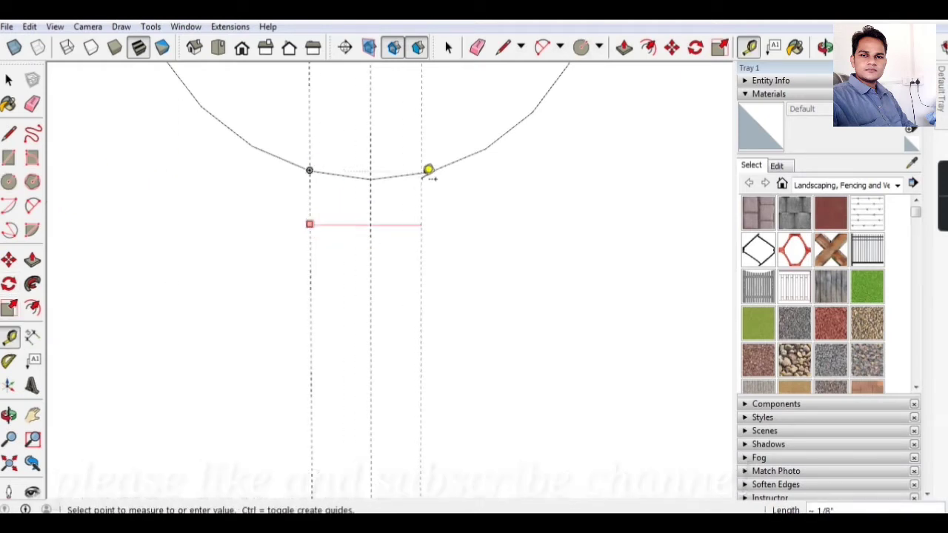
click(431, 170)
Draw the narrow stem lines down from the circle and close its bottom edge
click(9, 135)
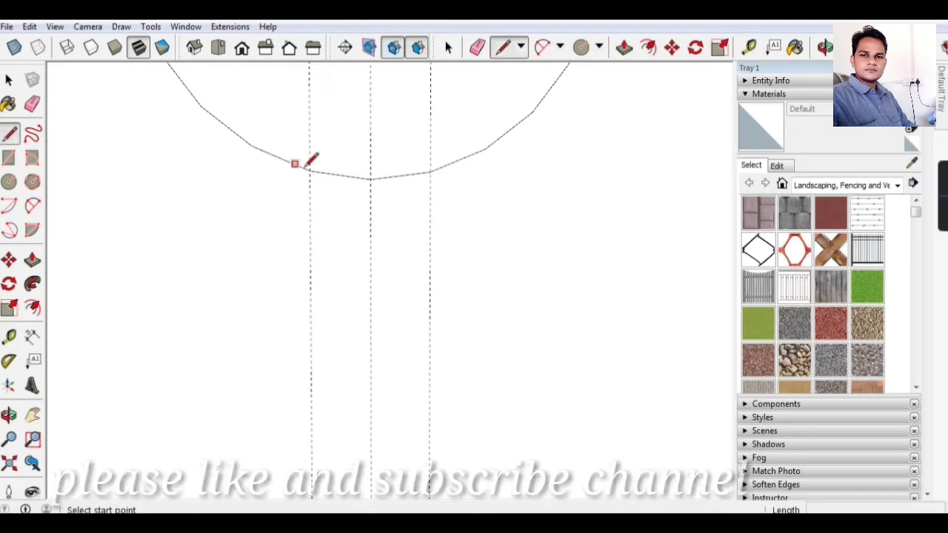
click(309, 170)
click(430, 171)
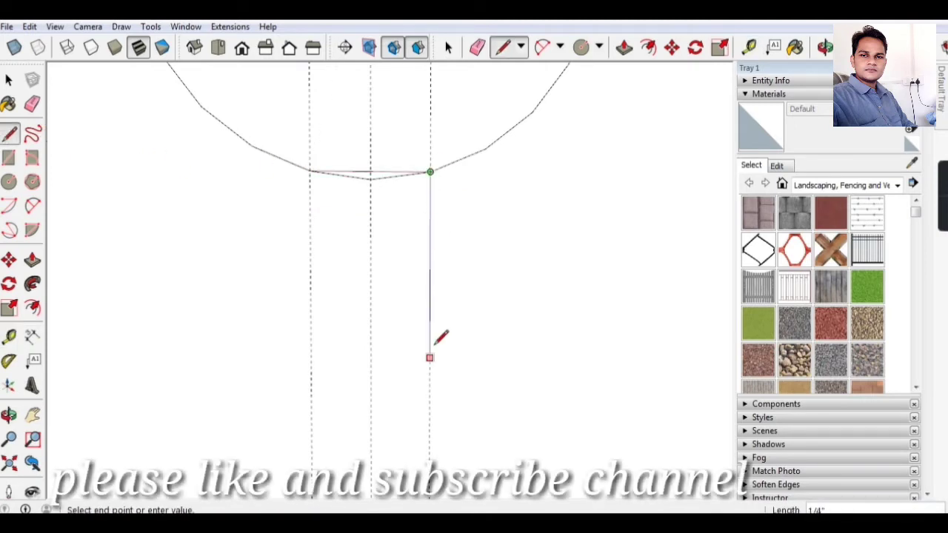
scroll(408, 185, down, 3)
scroll(415, 252, down, 1)
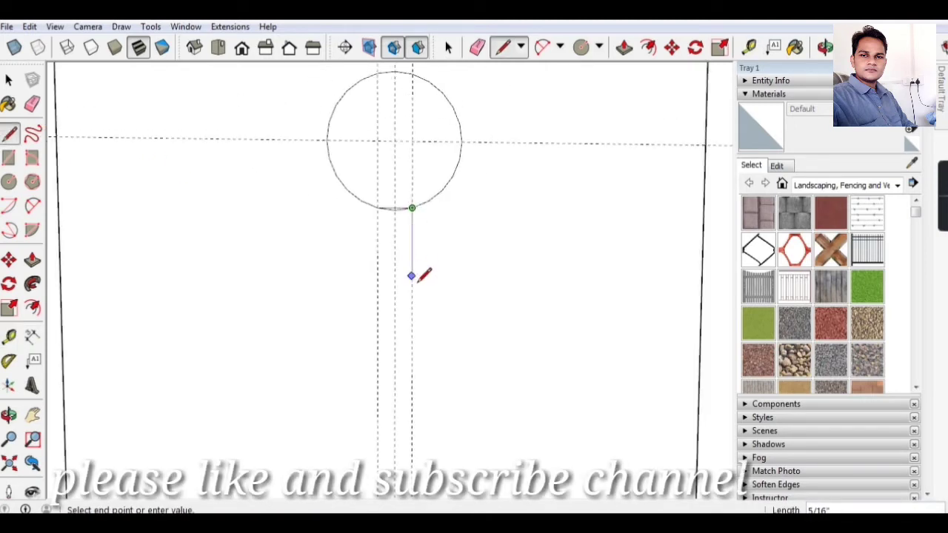
click(412, 329)
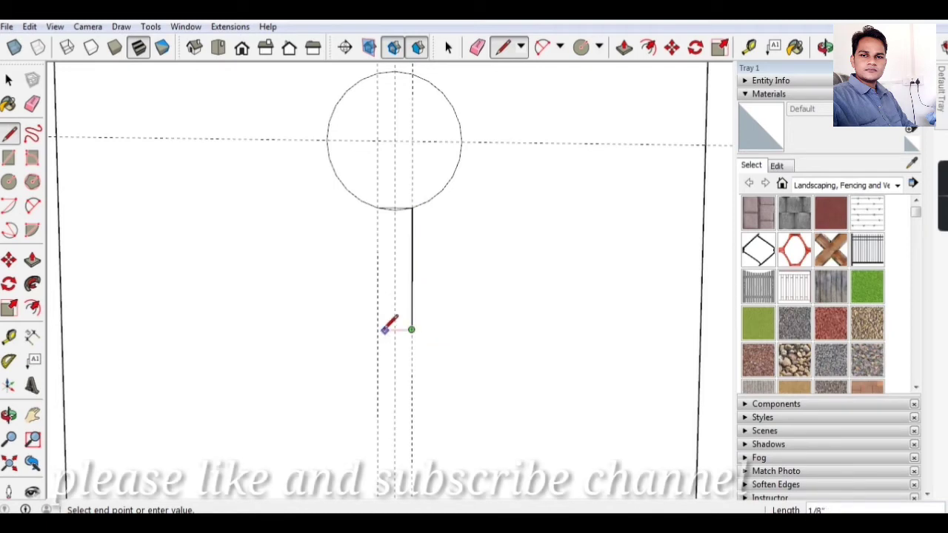
click(377, 208)
scroll(400, 222, up, 2)
Erase the edge between circle and stem, plus the leftover line and guide
click(32, 104)
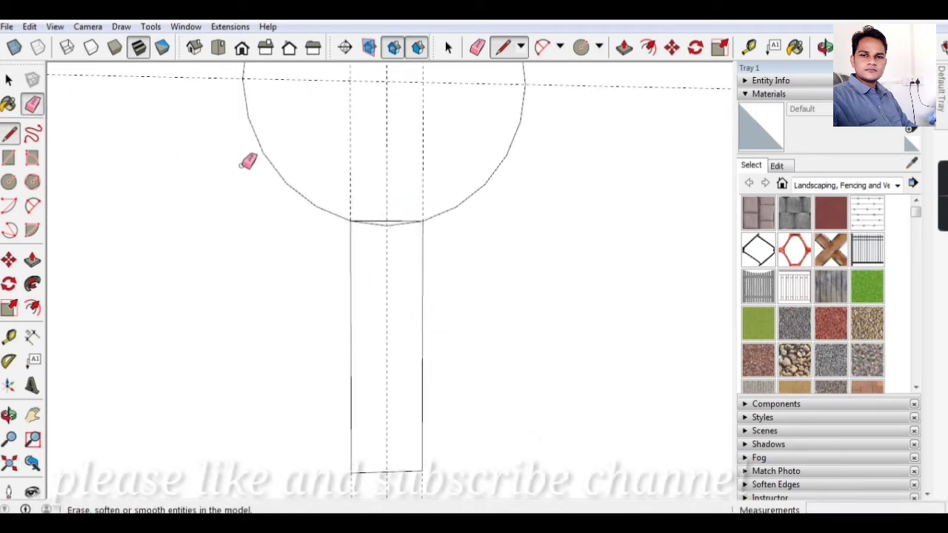
click(392, 223)
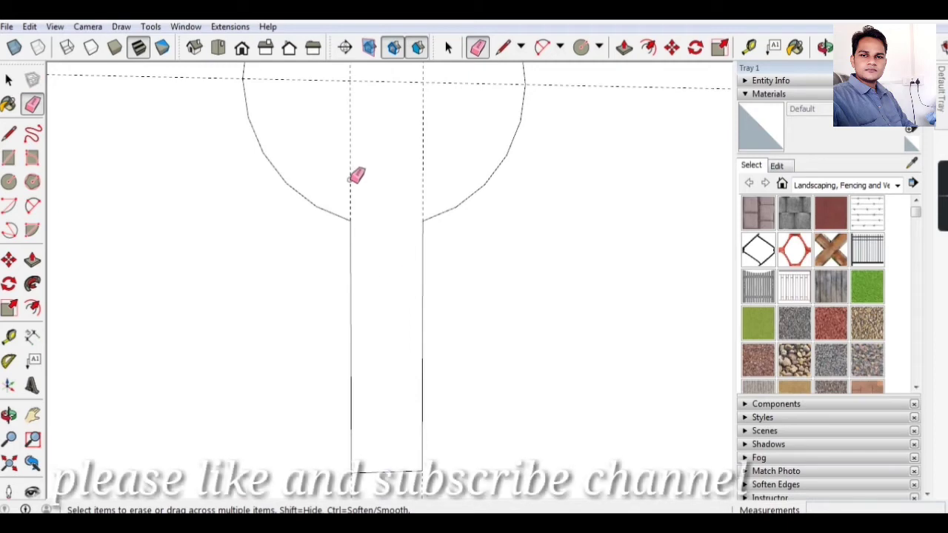
click(420, 171)
click(425, 81)
scroll(363, 348, down, 1)
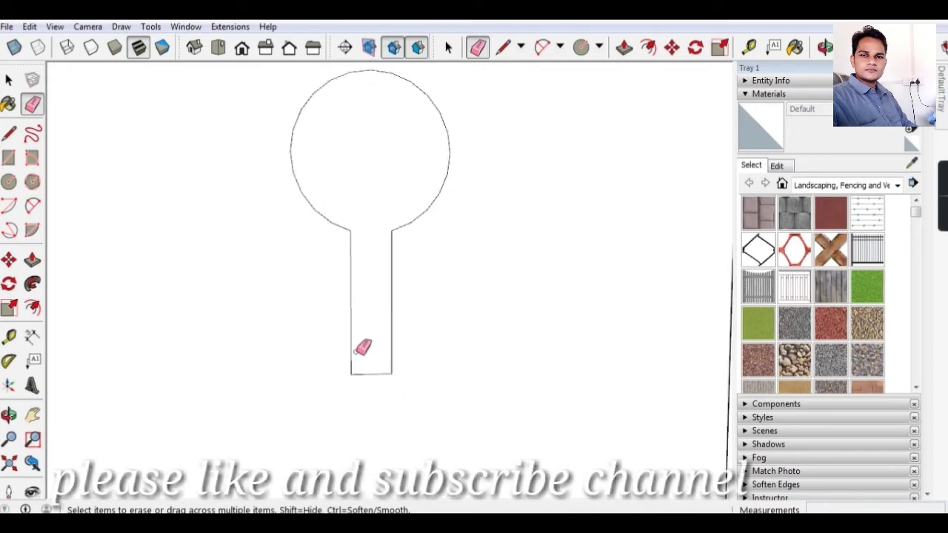
scroll(330, 235, down, 3)
click(39, 264)
Push the keyhole face 1/2" into the handle plate
click(38, 263)
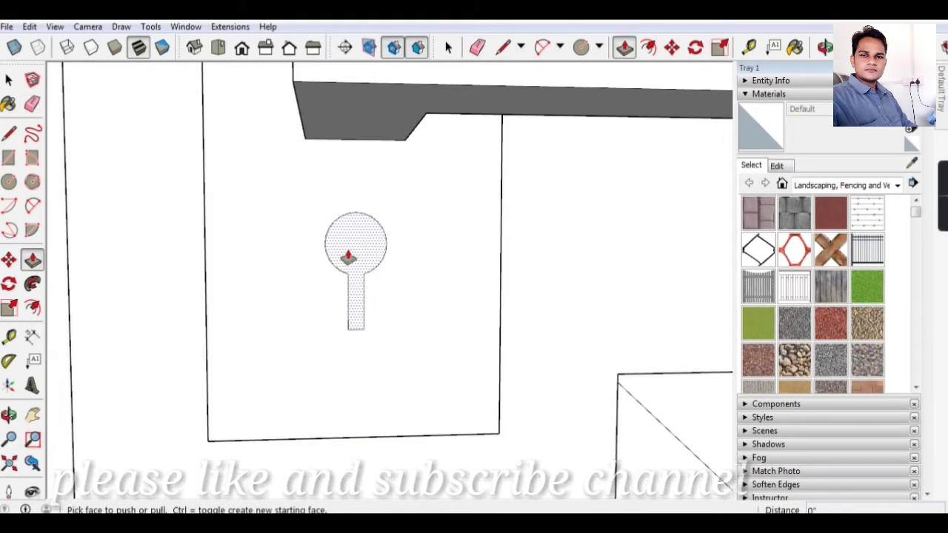
click(341, 250)
click(345, 238)
scroll(345, 238, down, 3)
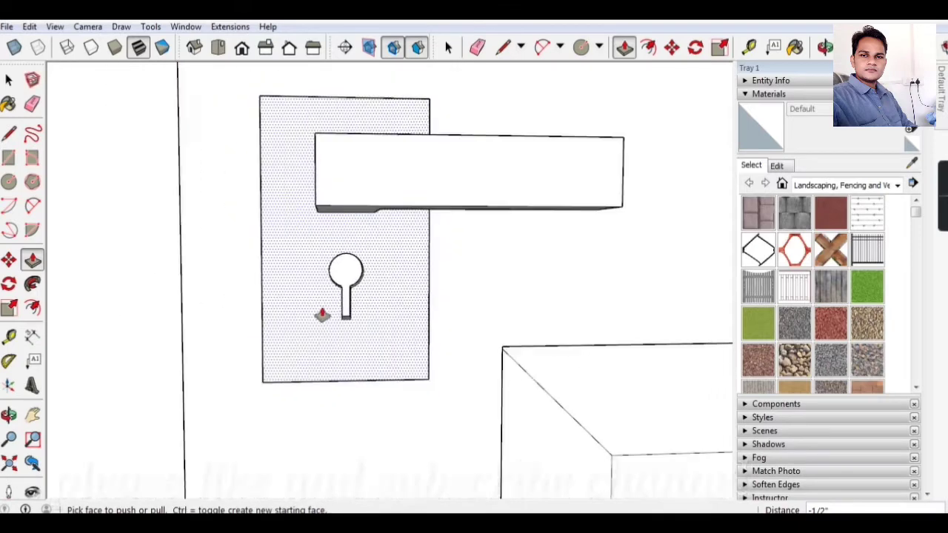
scroll(321, 313, down, 2)
scroll(162, 316, up, 1)
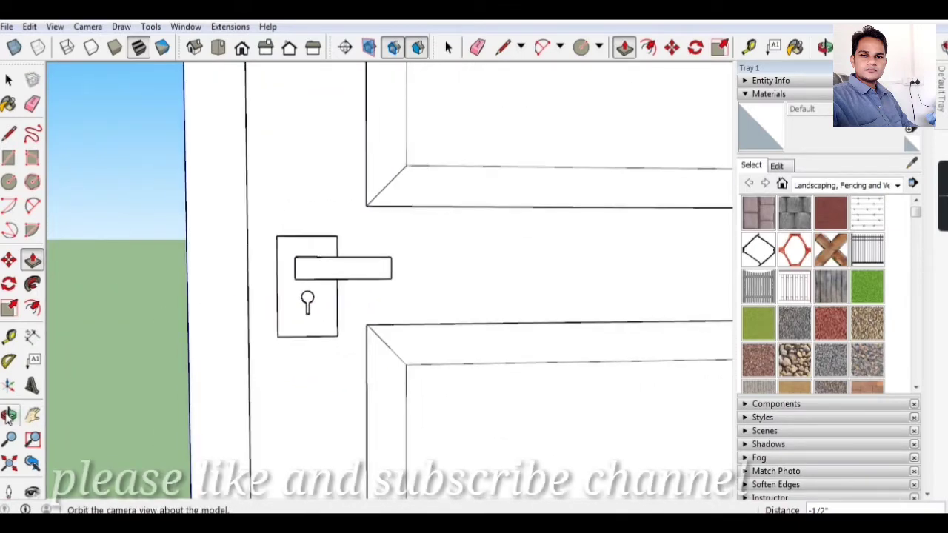
Make the lever handle and plate geometry into a single group
click(9, 417)
drag(345, 338, 347, 337)
click(9, 79)
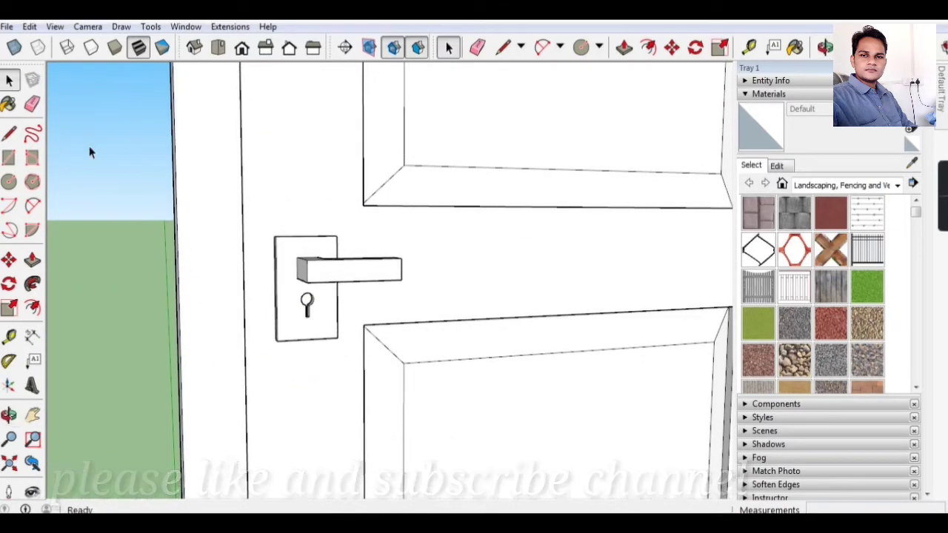
click(297, 297)
right_click(297, 298)
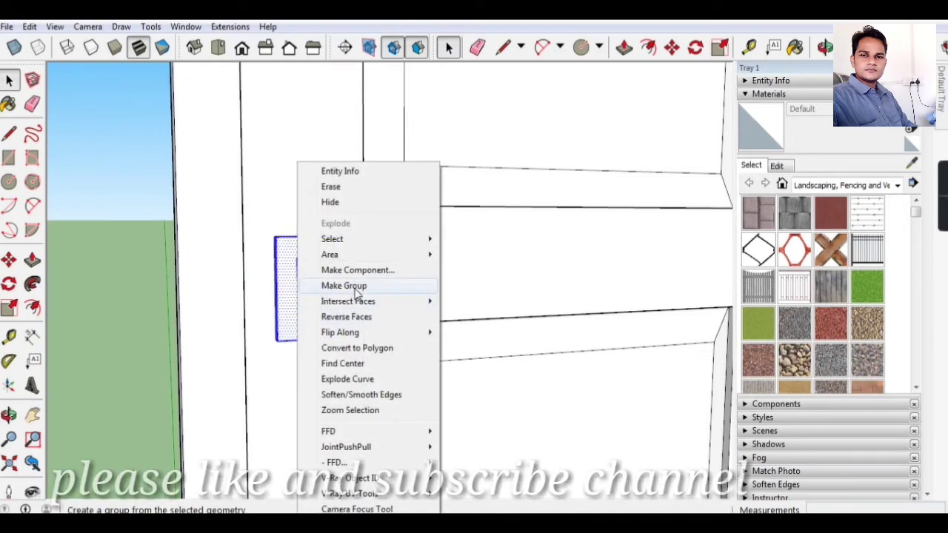
click(356, 285)
scroll(175, 311, down, 3)
click(61, 403)
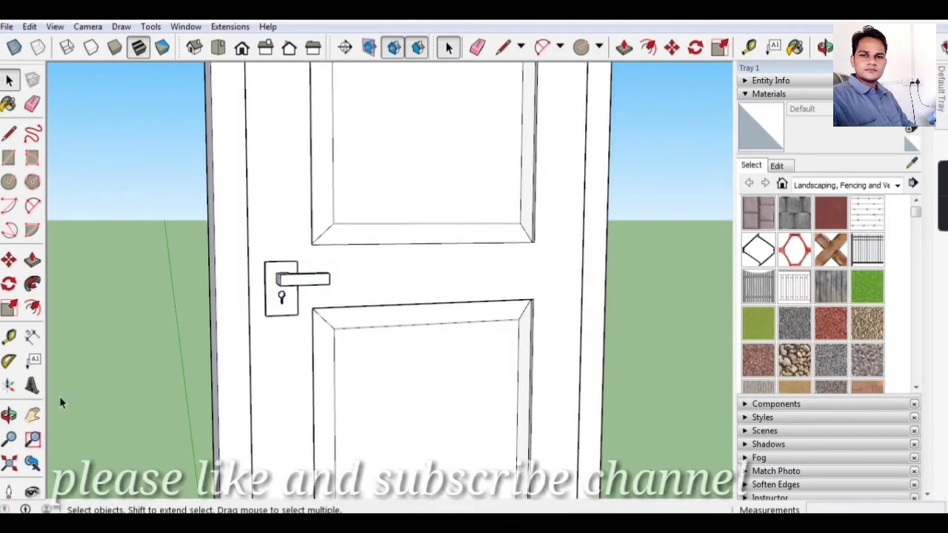
Orbit to view the handle in 3D and select the handle group
click(9, 416)
scroll(282, 330, down, 3)
scroll(296, 312, down, 1)
drag(301, 303, 338, 329)
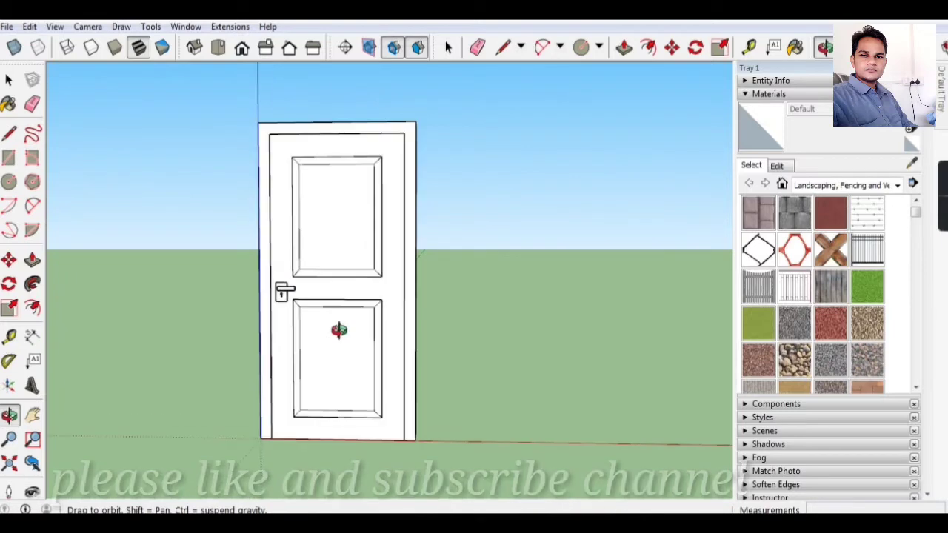
scroll(318, 299, up, 1)
scroll(294, 295, up, 1)
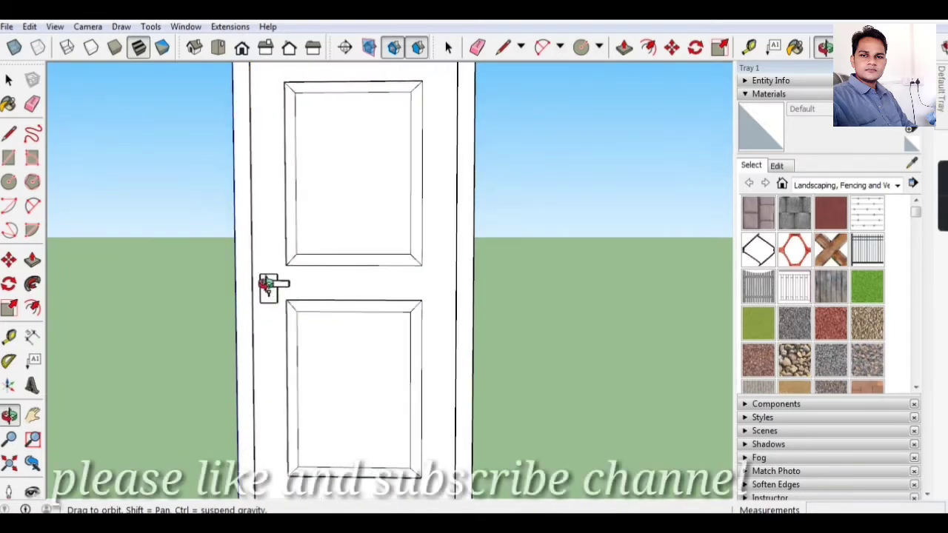
scroll(271, 283, up, 2)
scroll(265, 285, up, 1)
drag(291, 309, 237, 270)
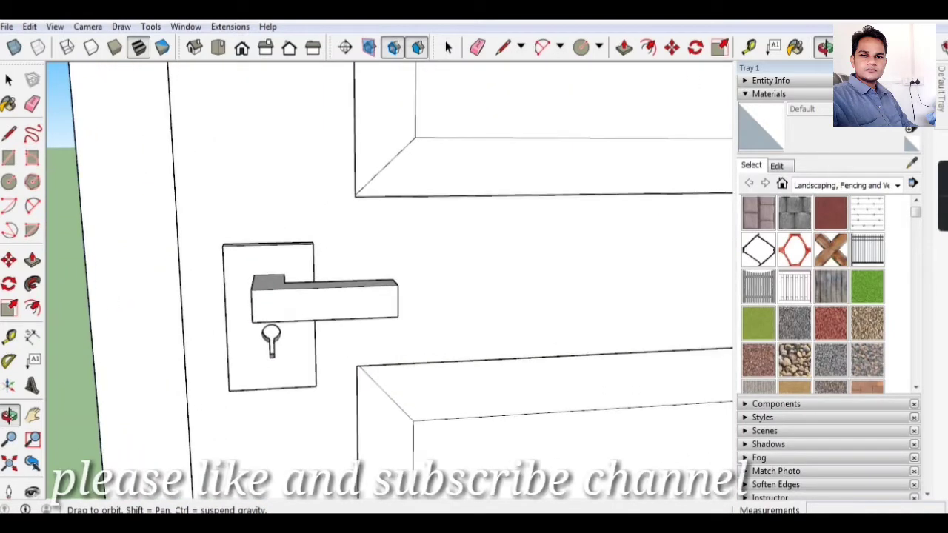
key(space)
click(247, 274)
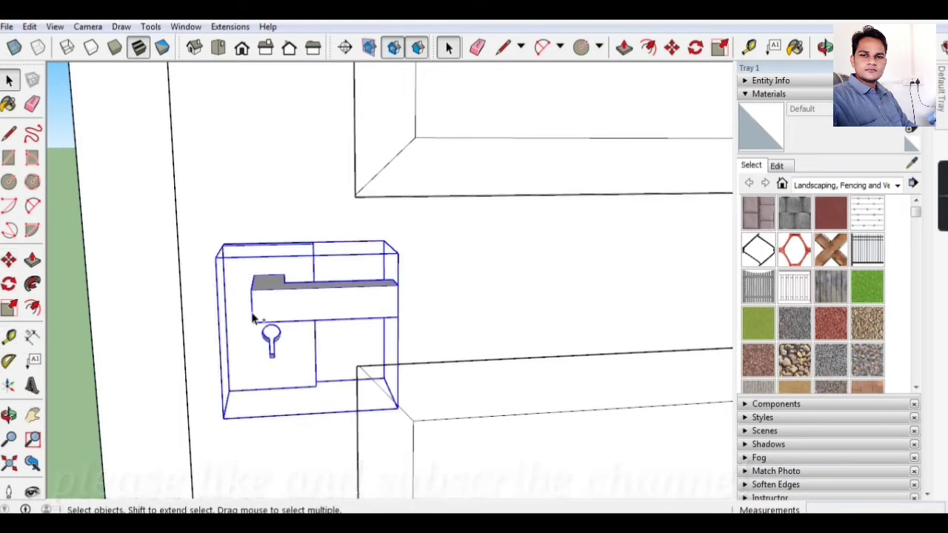
Paste a copy of the handle group onto the door's back face
click(9, 415)
mouse_move(72, 396)
mouse_down()
mouse_move(643, 362)
mouse_move(303, 305)
mouse_move(560, 318)
mouse_move(402, 349)
mouse_move(385, 318)
mouse_move(369, 317)
mouse_move(363, 366)
mouse_up()
key(ctrl+v)
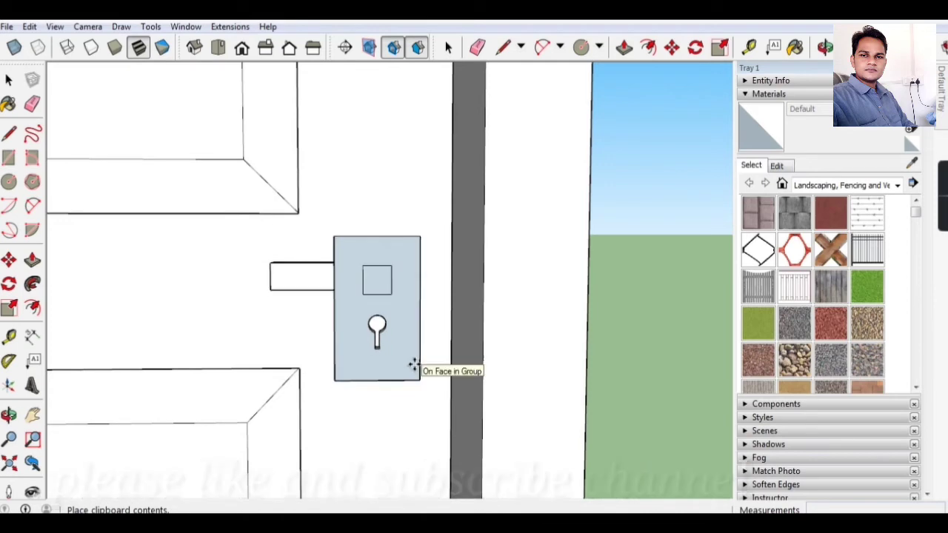
click(413, 365)
Start rotating the pasted handle copy, then cancel the rotation
key(m)
click(9, 415)
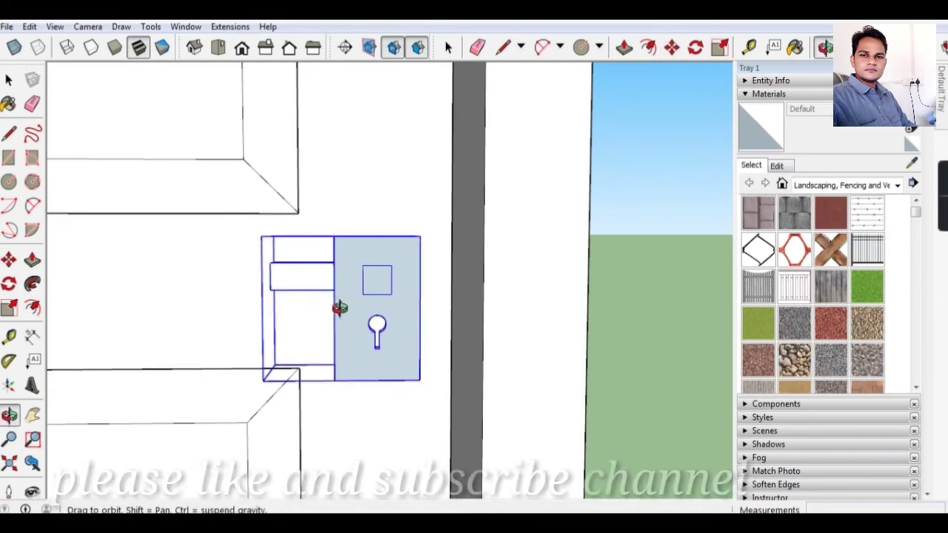
mouse_move(339, 307)
mouse_down()
mouse_move(363, 322)
mouse_move(371, 281)
mouse_up()
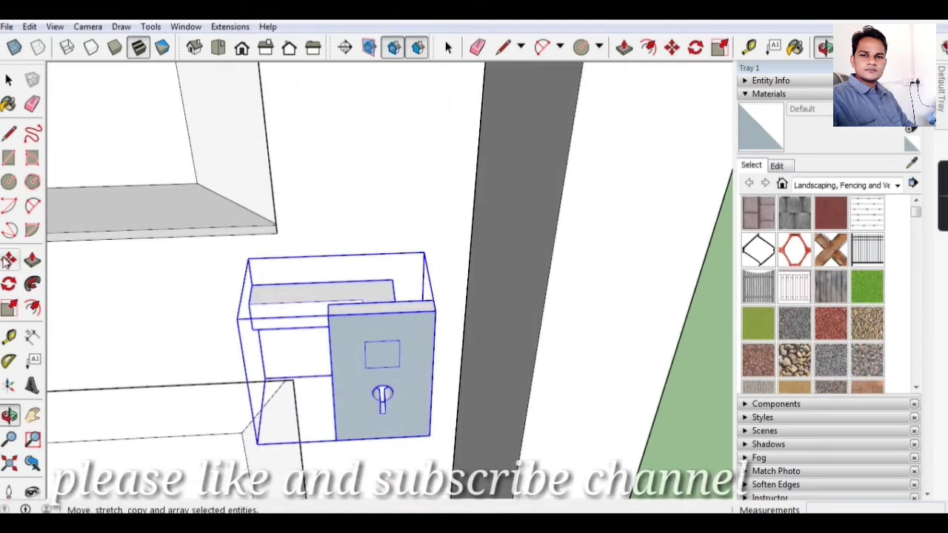
click(8, 260)
key(q)
click(337, 281)
click(410, 282)
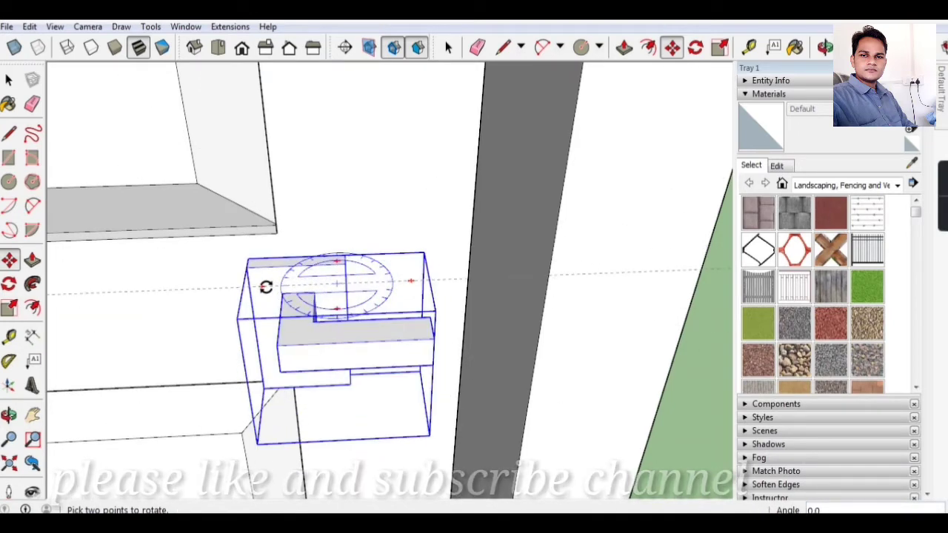
key(m)
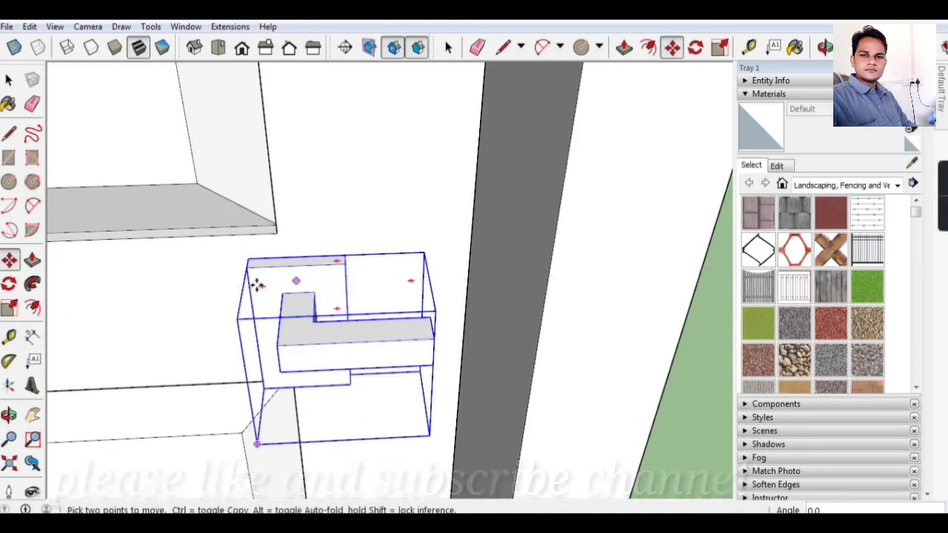
key(space)
Flip the handle copy along the group's red axis and deselect it
right_click(333, 314)
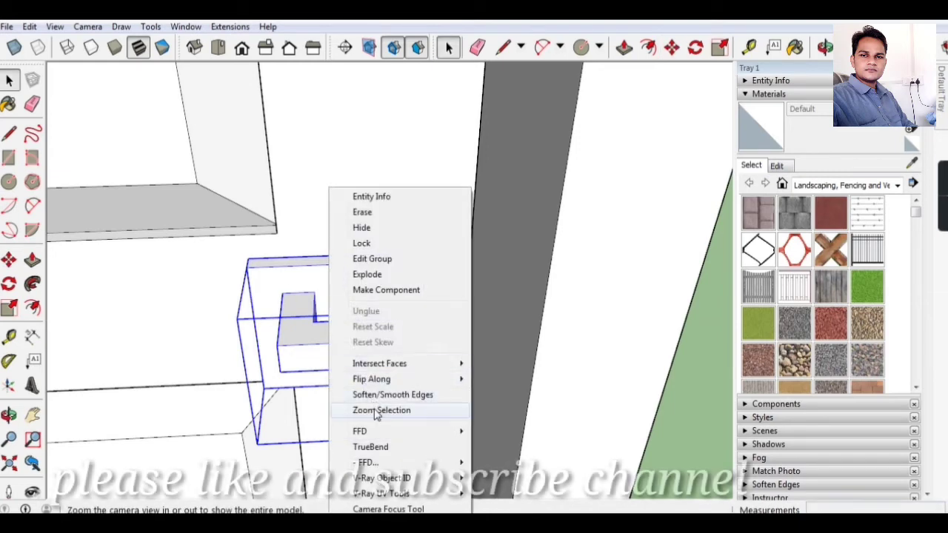
mouse_move(371, 379)
click(497, 382)
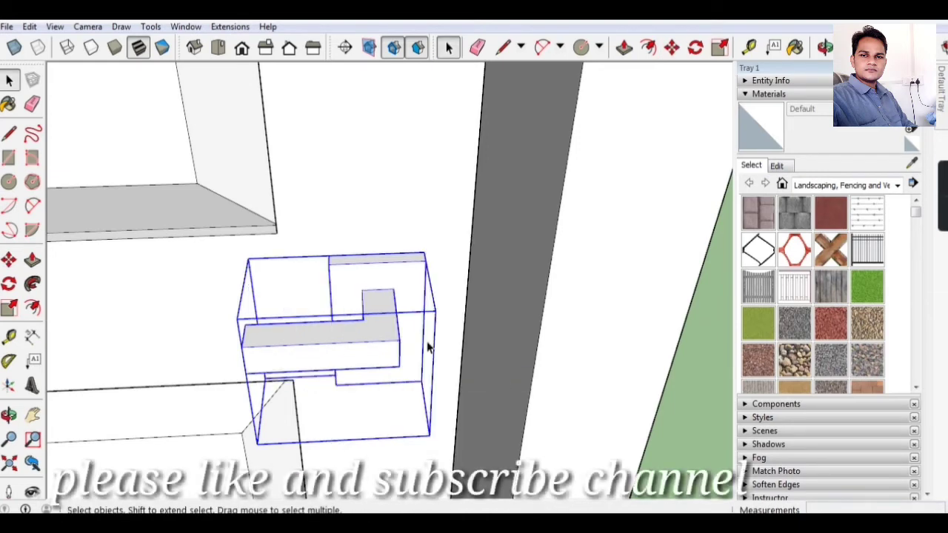
scroll(258, 306, up, 2)
scroll(351, 245, down, 2)
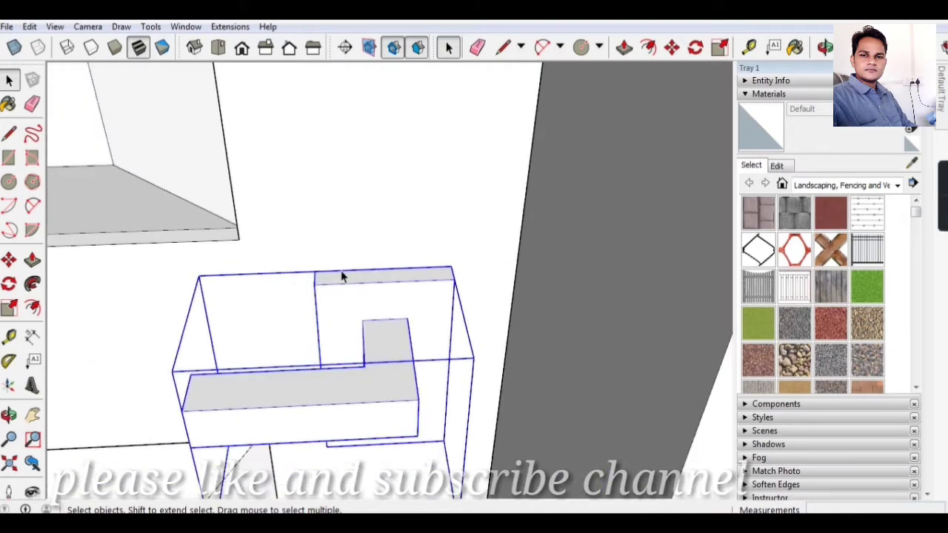
scroll(343, 275, down, 3)
scroll(341, 283, down, 1)
click(385, 376)
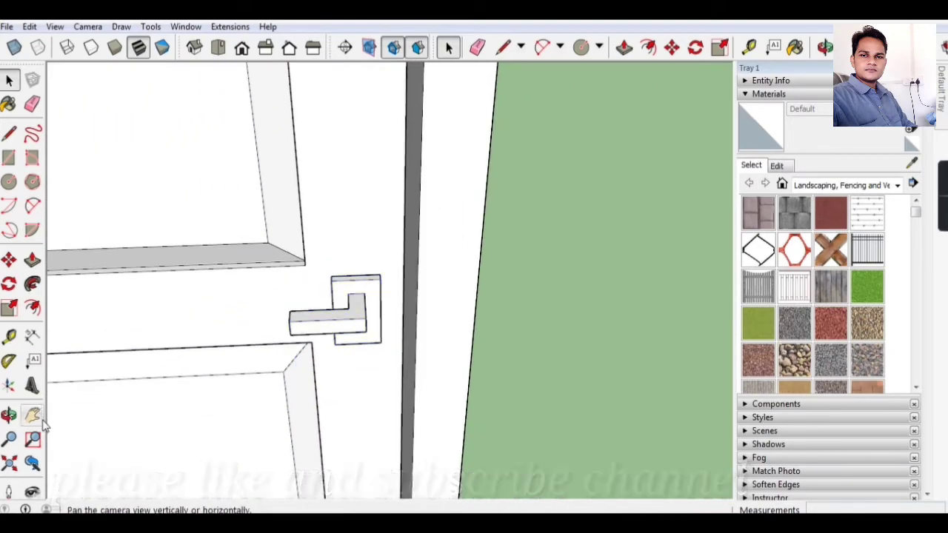
click(9, 416)
mouse_move(178, 339)
mouse_down()
mouse_move(422, 387)
mouse_move(366, 308)
mouse_move(402, 345)
mouse_move(451, 334)
mouse_move(371, 277)
mouse_move(234, 287)
mouse_up()
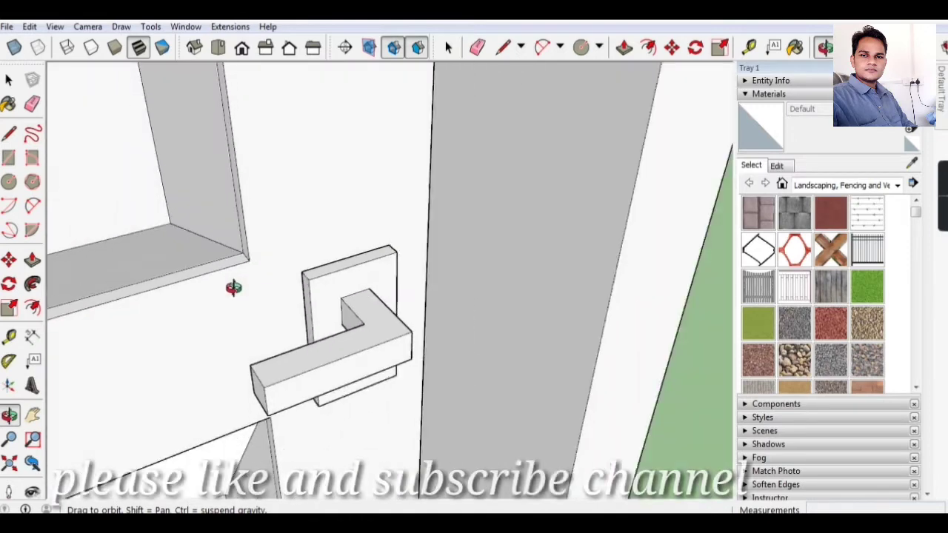
scroll(307, 348, down, 3)
scroll(264, 296, down, 3)
scroll(296, 317, down, 3)
scroll(264, 331, down, 3)
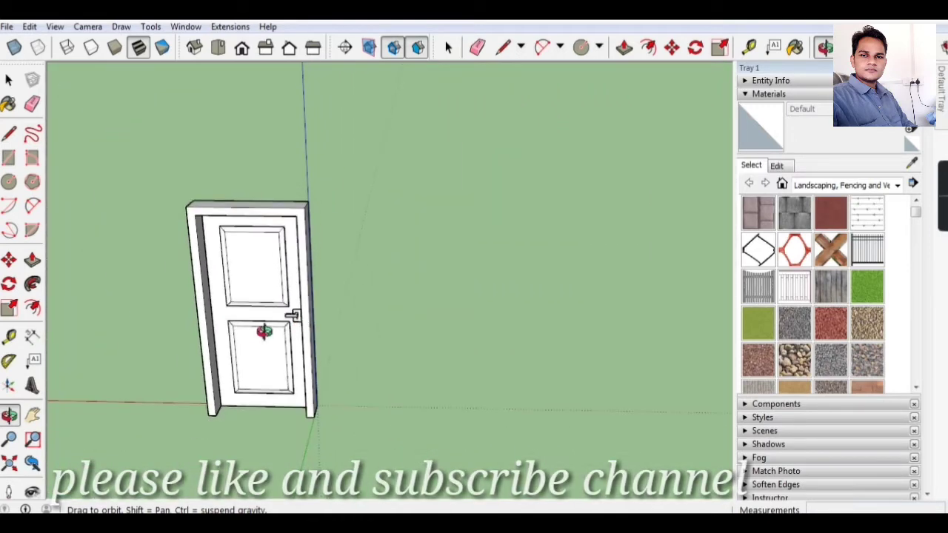
drag(265, 331, 267, 292)
scroll(252, 333, up, 2)
mouse_move(238, 324)
mouse_down()
mouse_move(423, 326)
mouse_move(417, 309)
mouse_move(451, 276)
mouse_up()
scroll(388, 370, up, 3)
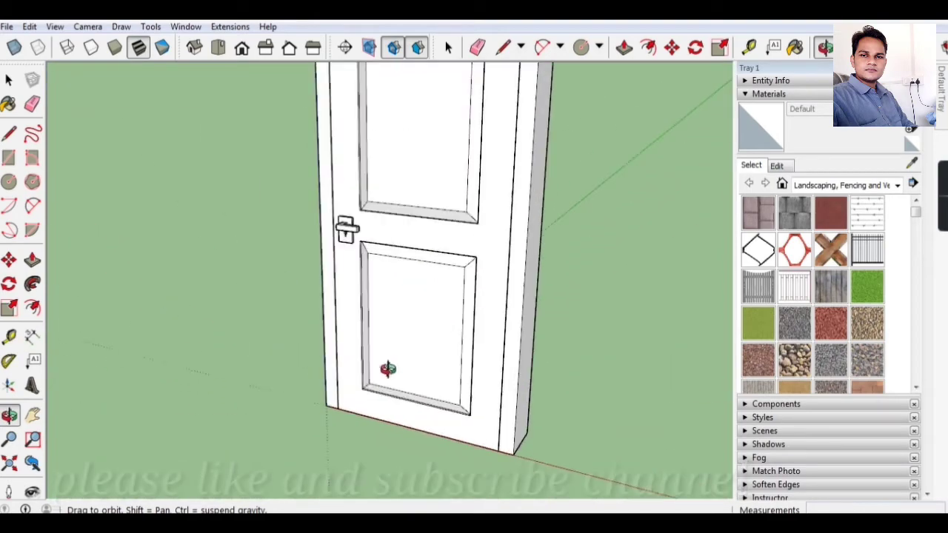
scroll(322, 423, up, 3)
scroll(319, 419, down, 5)
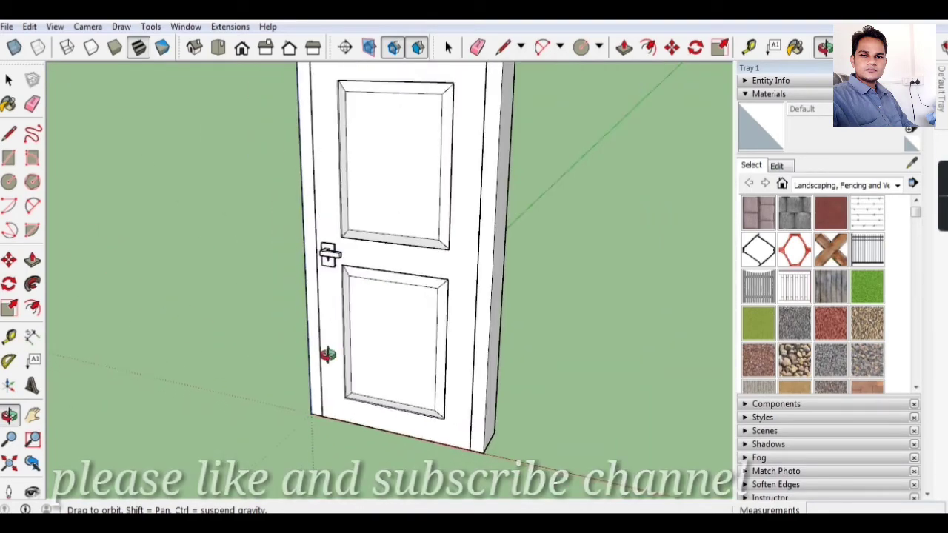
mouse_move(328, 355)
mouse_down()
mouse_move(127, 328)
mouse_move(408, 260)
mouse_move(326, 268)
mouse_up()
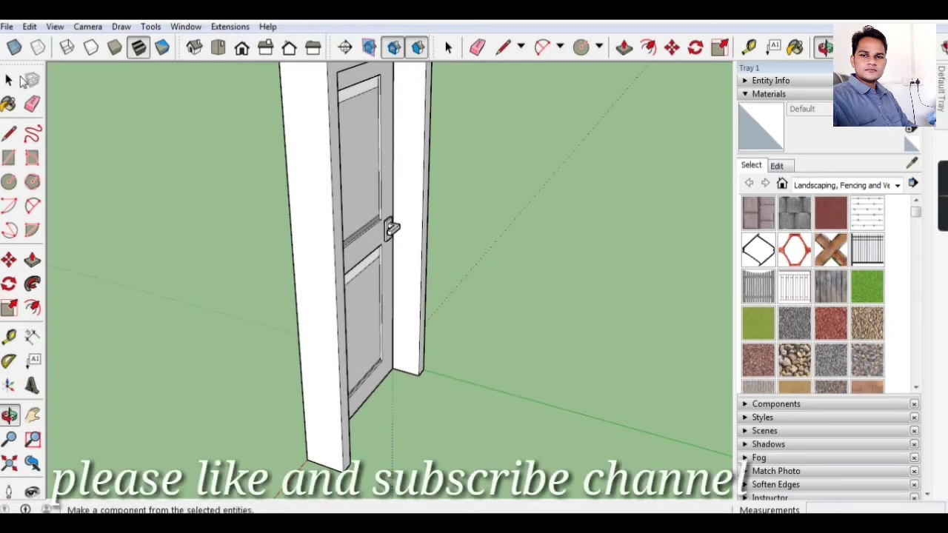
Orbit close to the door front and select the handle and door leaf
click(9, 81)
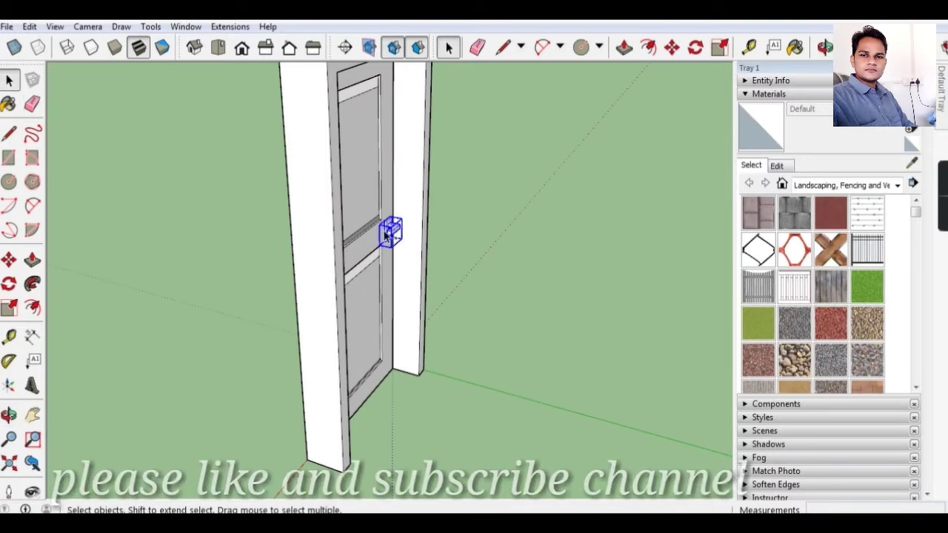
click(366, 230)
click(9, 414)
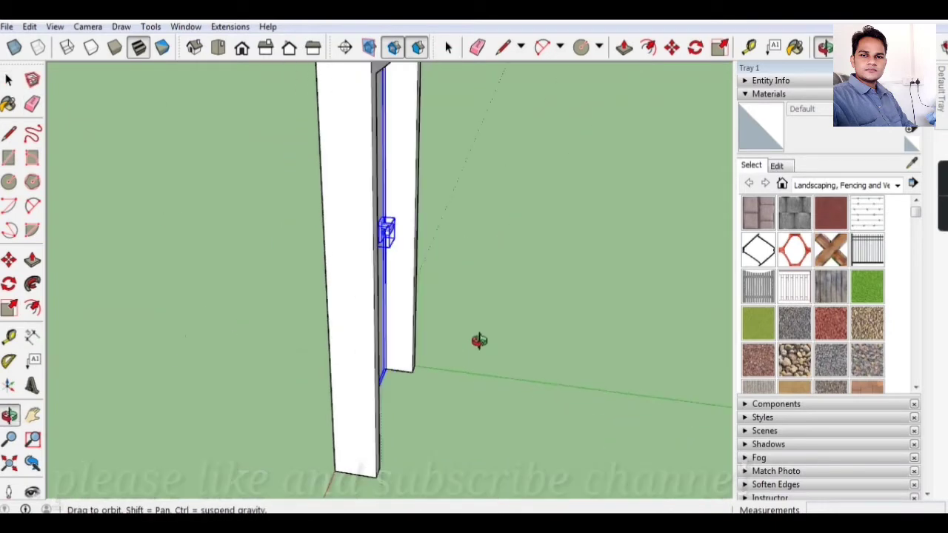
drag(476, 338, 688, 337)
scroll(363, 222, up, 5)
click(10, 80)
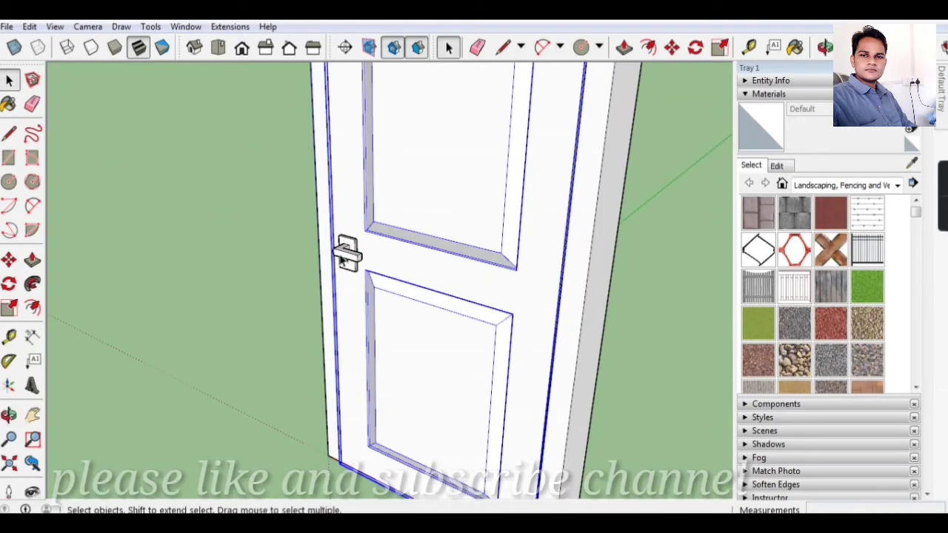
click(350, 258)
click(375, 245)
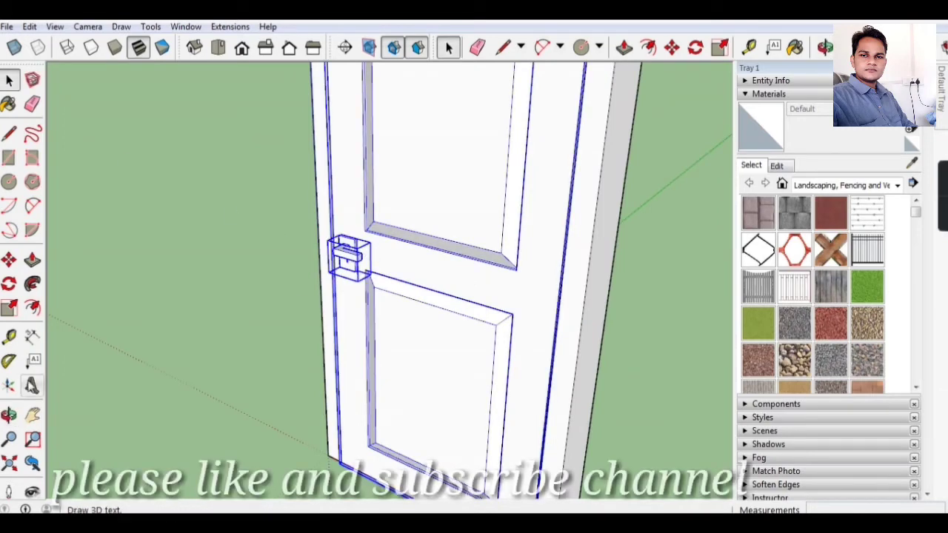
click(9, 416)
mouse_move(244, 322)
mouse_down()
mouse_move(76, 328)
mouse_move(106, 307)
mouse_up()
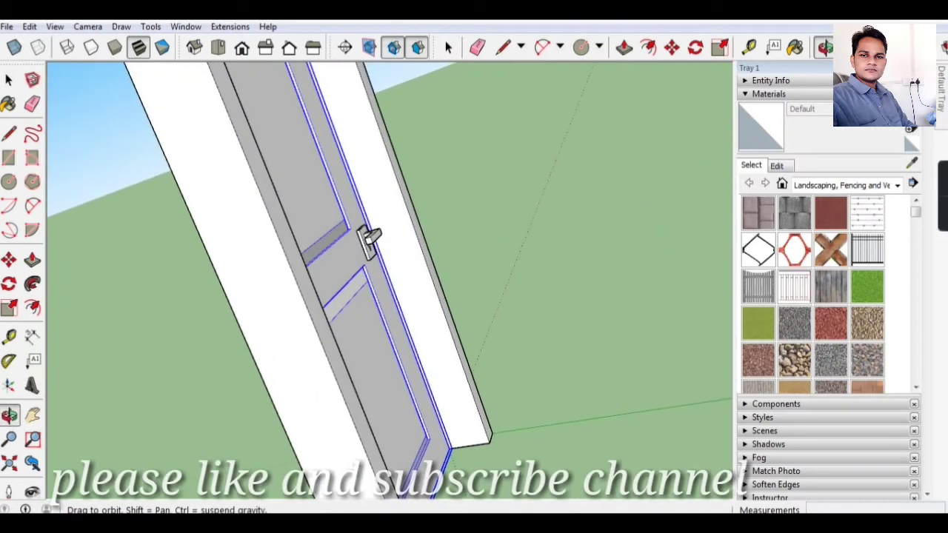
Make the selected lever handle pieces into a group
click(11, 78)
click(370, 245)
right_click(371, 244)
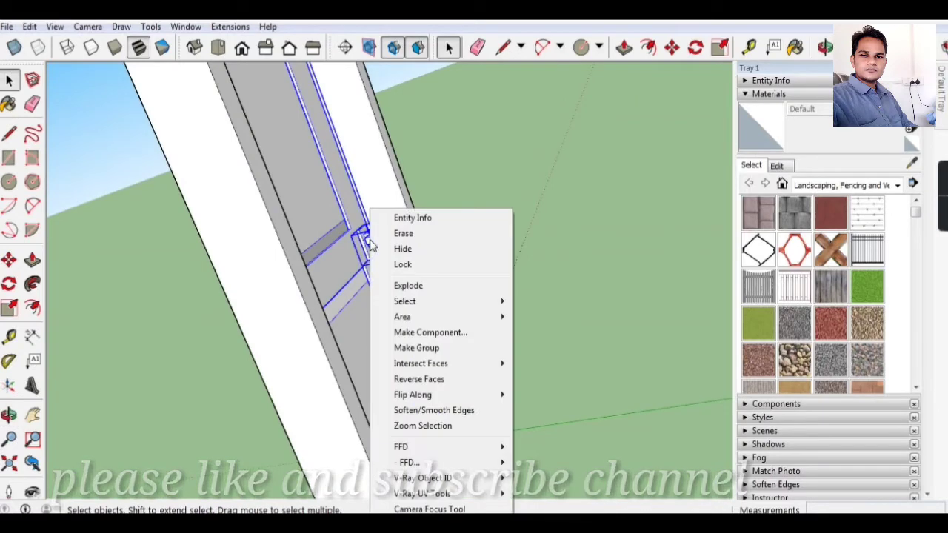
click(427, 348)
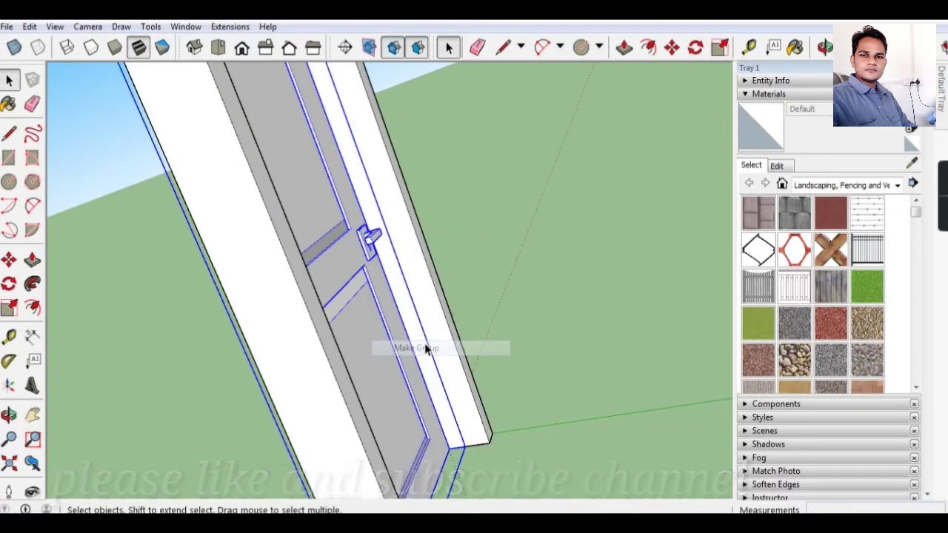
Shift the door leaf 1 1/8" sideways within the frame, then view the door front
click(9, 416)
drag(296, 311, 576, 317)
scroll(454, 434, up, 3)
scroll(316, 432, up, 3)
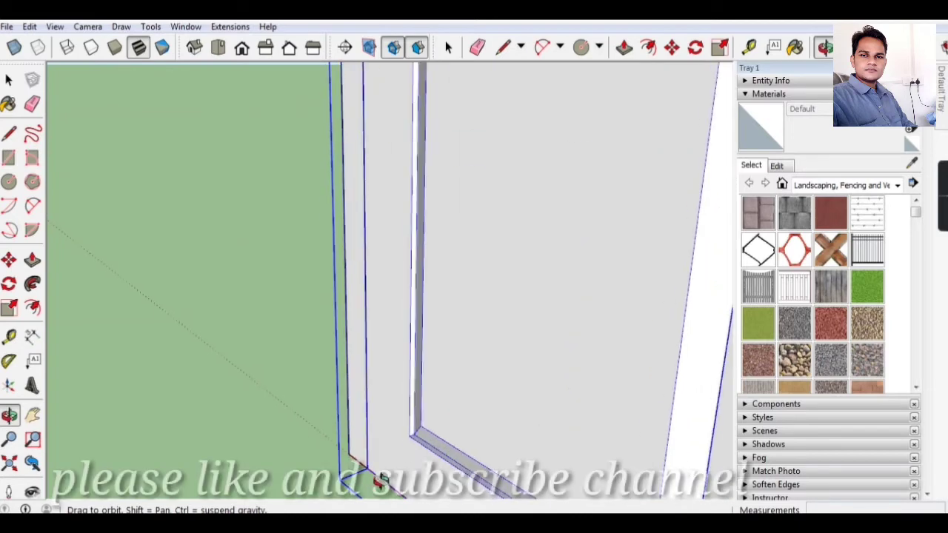
click(9, 259)
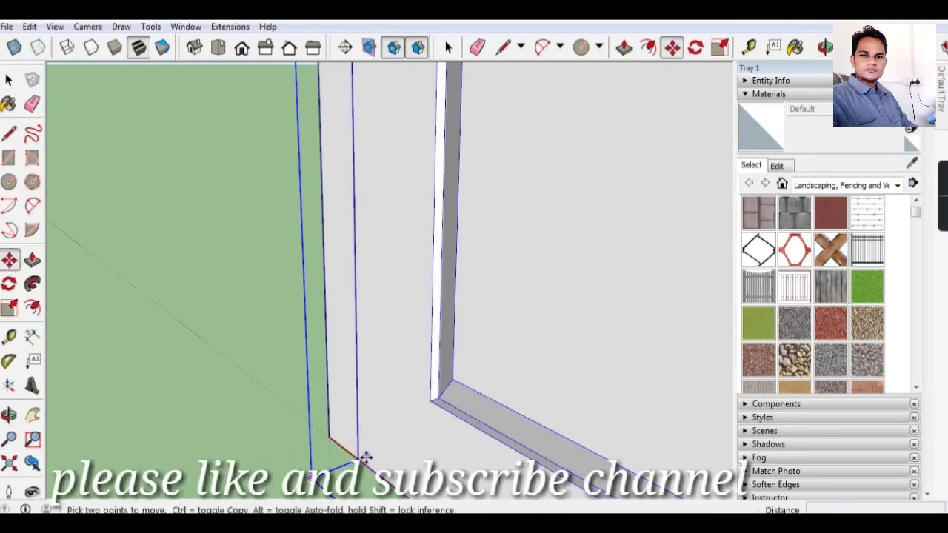
drag(361, 458, 371, 454)
click(9, 415)
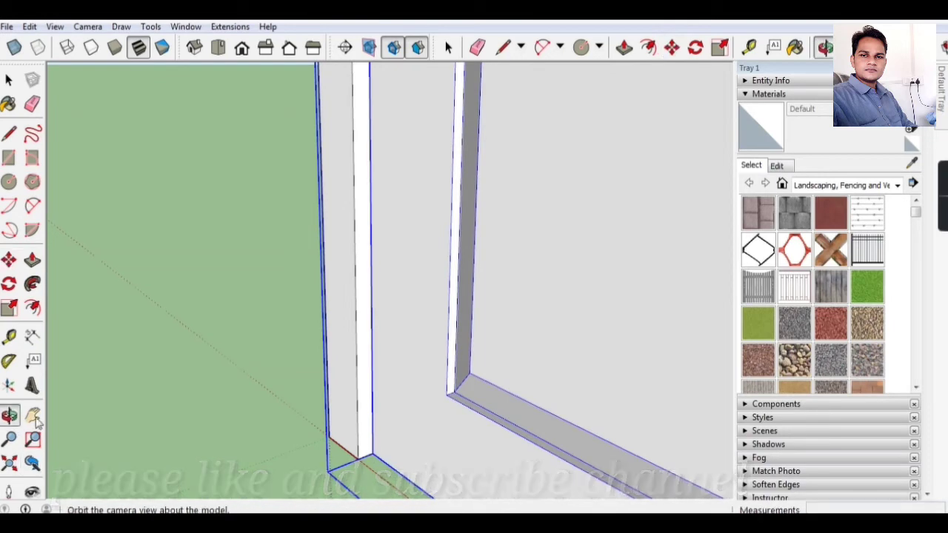
drag(226, 426, 323, 451)
Orbit to face the door and show the Wood material collection
scroll(324, 451, down, 3)
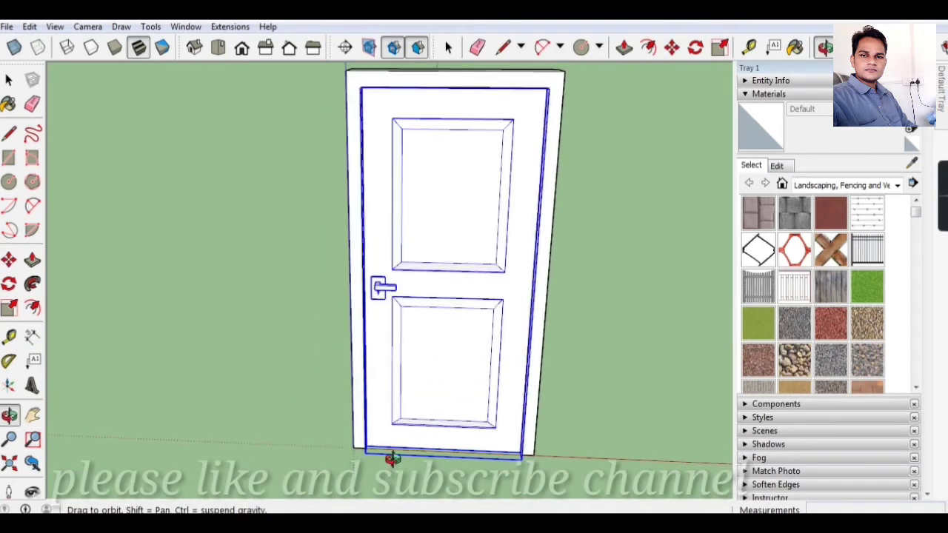
mouse_move(391, 457)
mouse_down()
mouse_move(503, 383)
mouse_move(504, 405)
mouse_up()
scroll(504, 414, up, 4)
scroll(504, 430, down, 3)
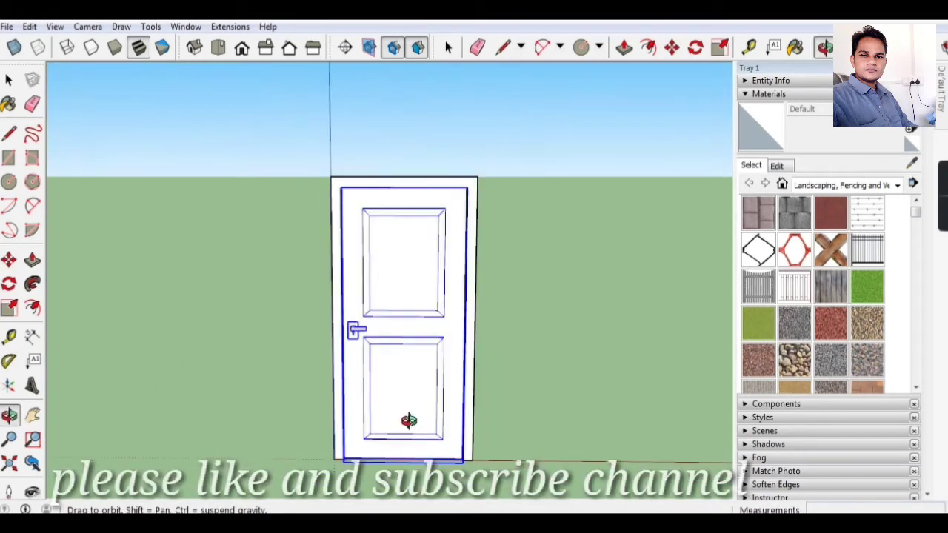
scroll(393, 417, up, 1)
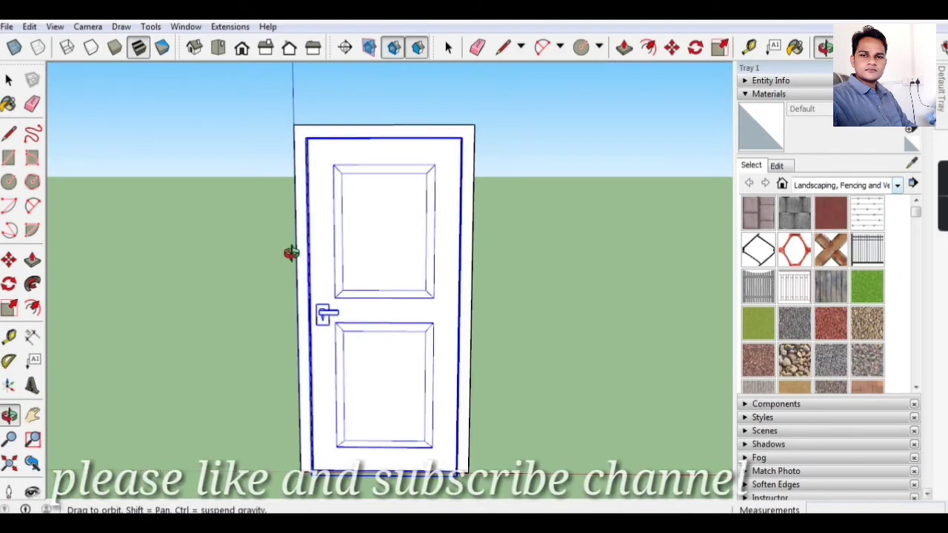
click(9, 79)
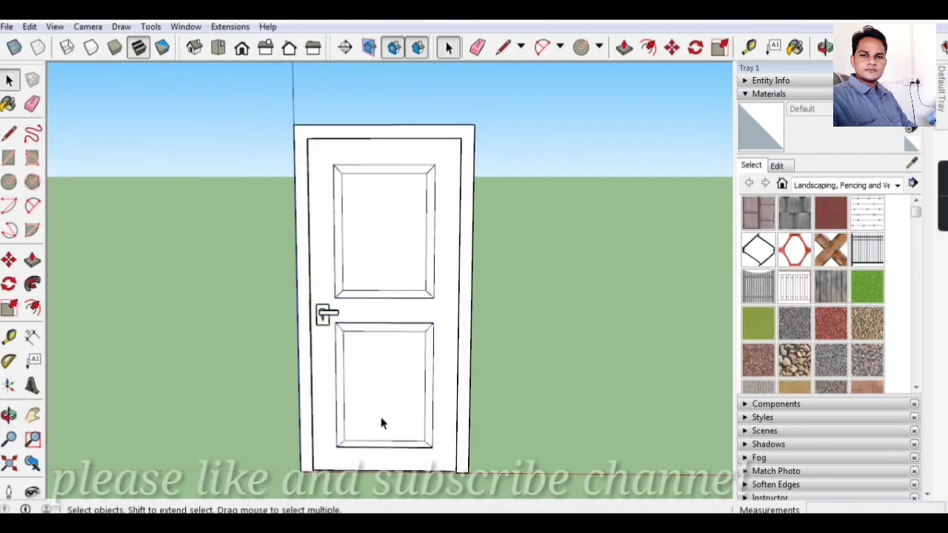
scroll(455, 444, up, 1)
click(897, 185)
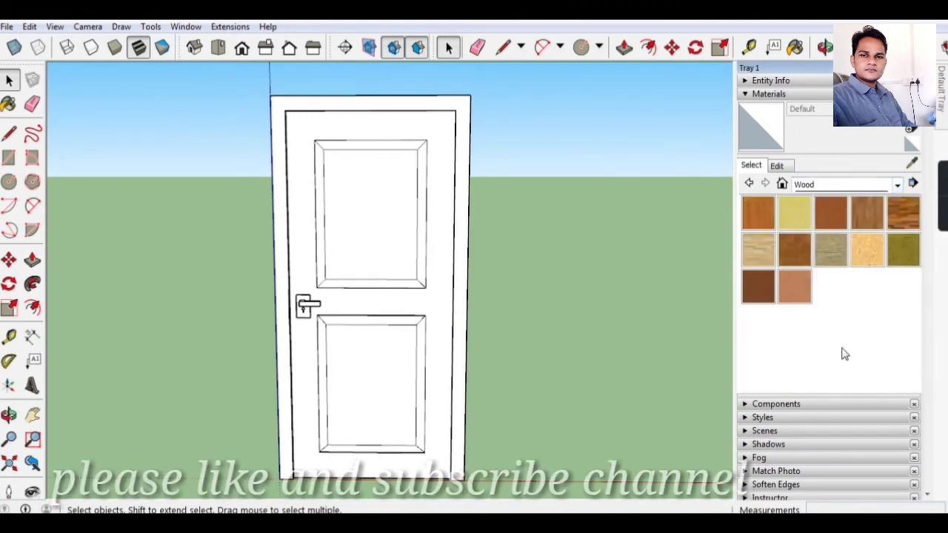
click(845, 370)
Paint the door frame with the Wood Cherry material
click(279, 206)
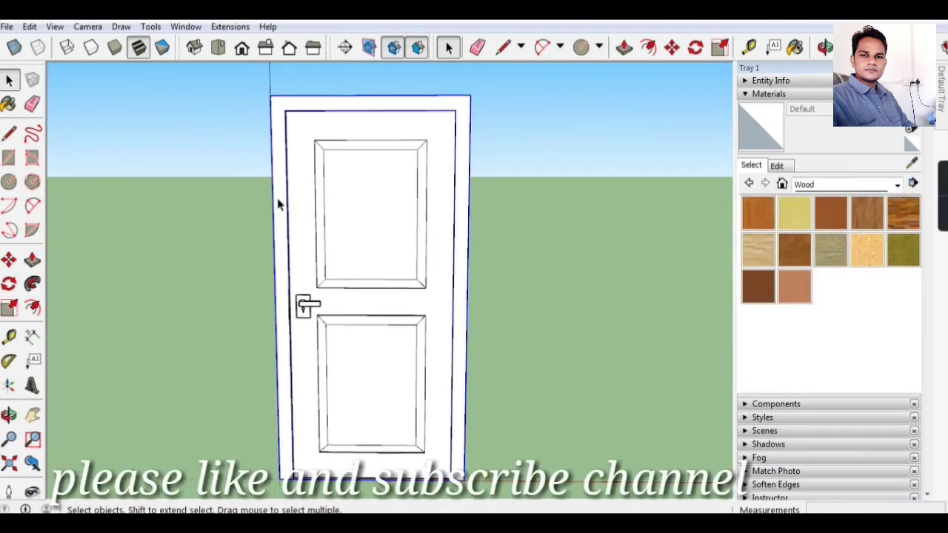
double_click(278, 205)
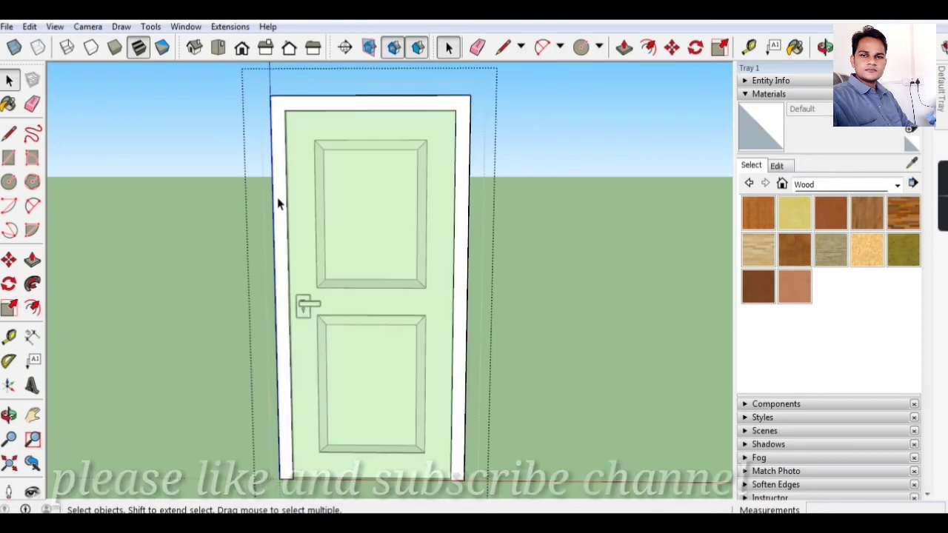
click(171, 264)
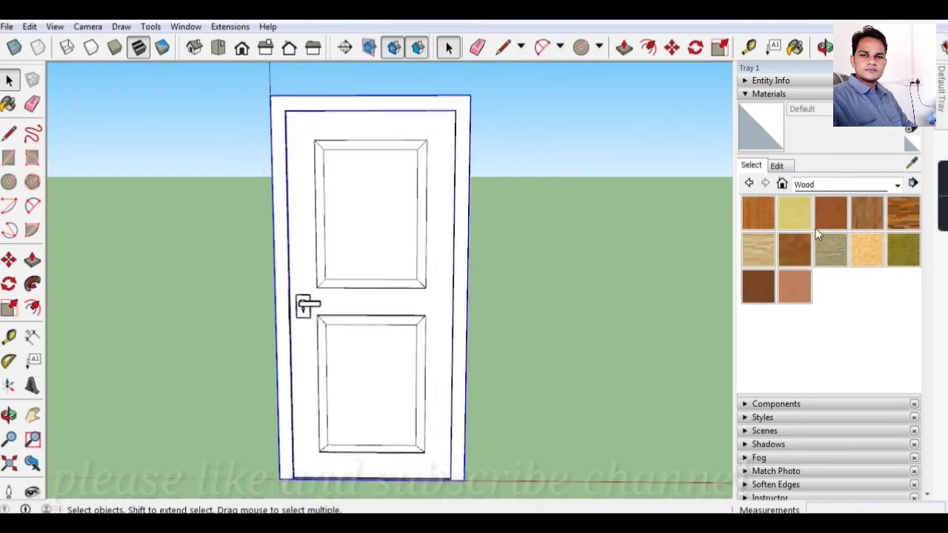
click(830, 215)
click(467, 273)
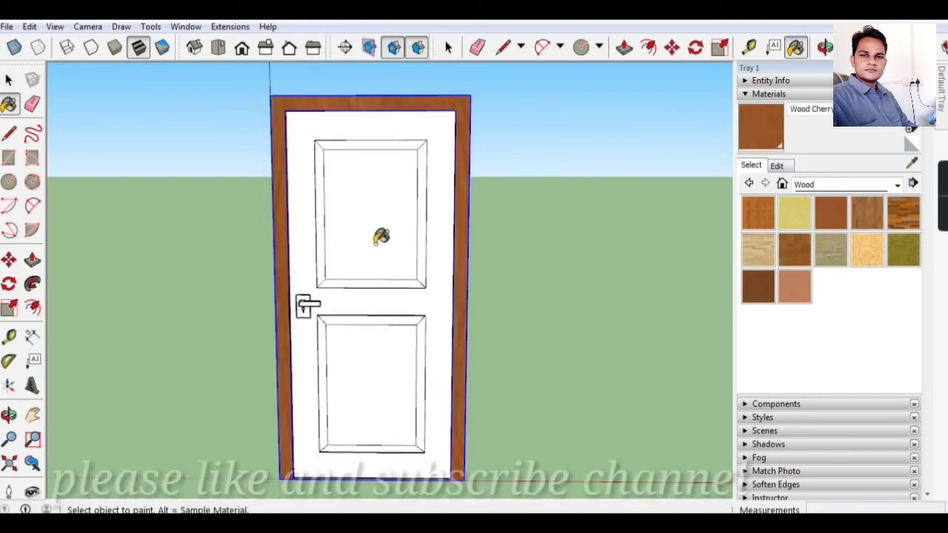
scroll(339, 247, up, 3)
scroll(259, 245, down, 3)
scroll(265, 242, up, 3)
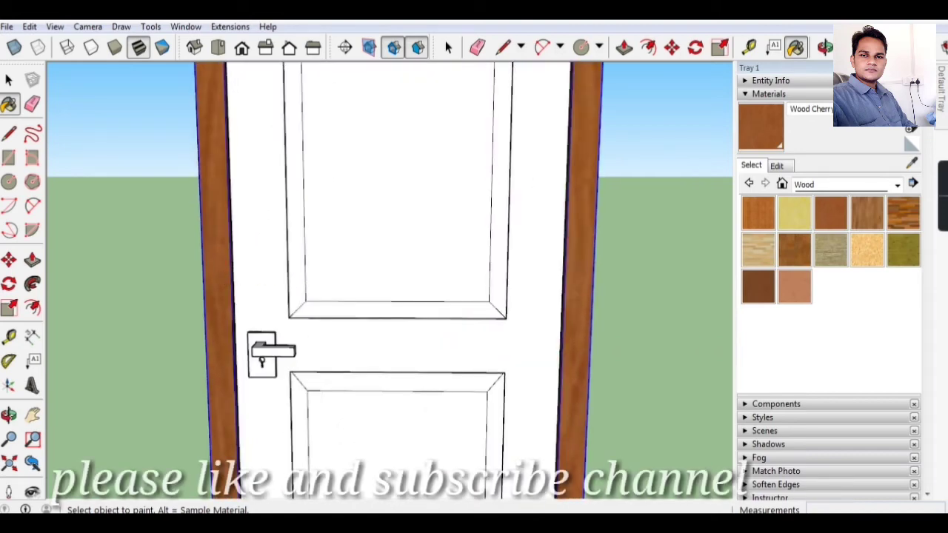
Select the door leaf group and open it for editing
key(space)
click(262, 257)
key(ctrl+z)
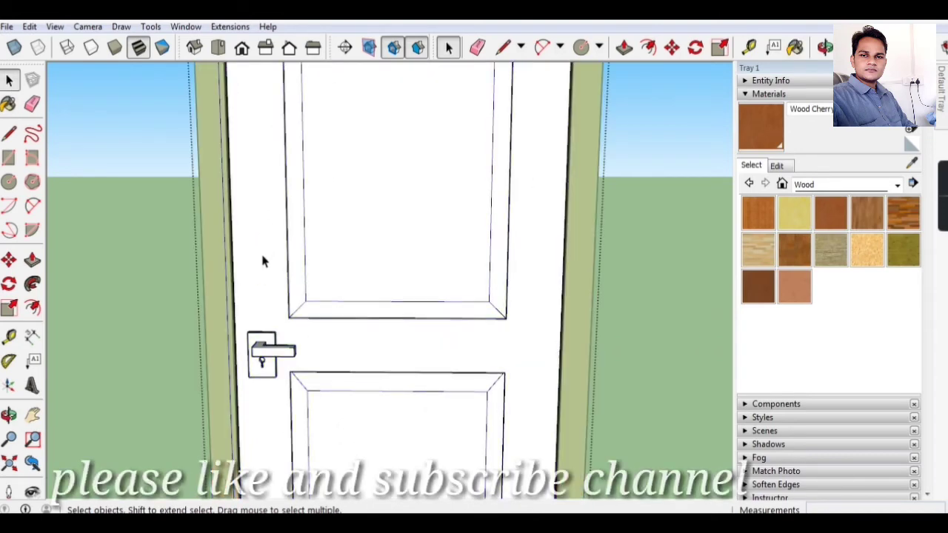
click(265, 272)
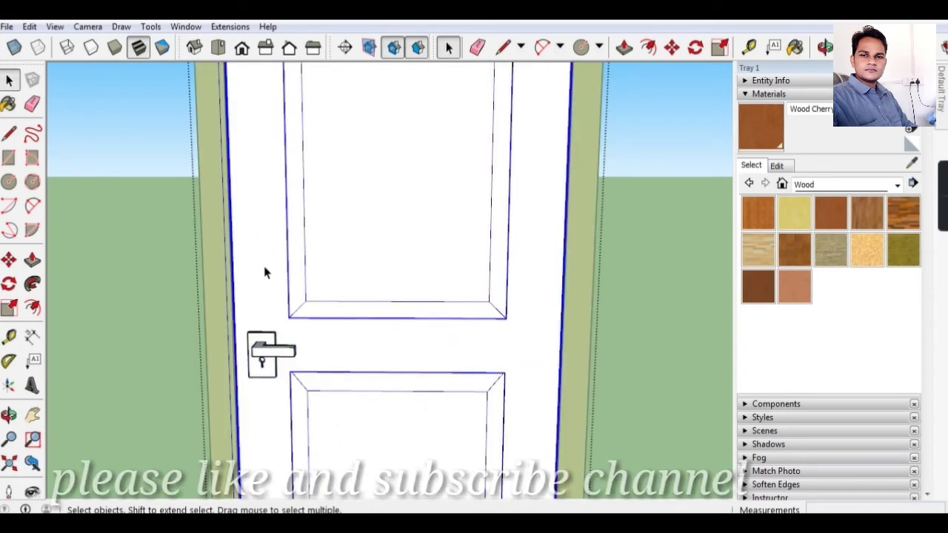
Try Wood Floor Parquet, cherry wood and Wood Bamboo on the door leaf
click(801, 248)
click(533, 255)
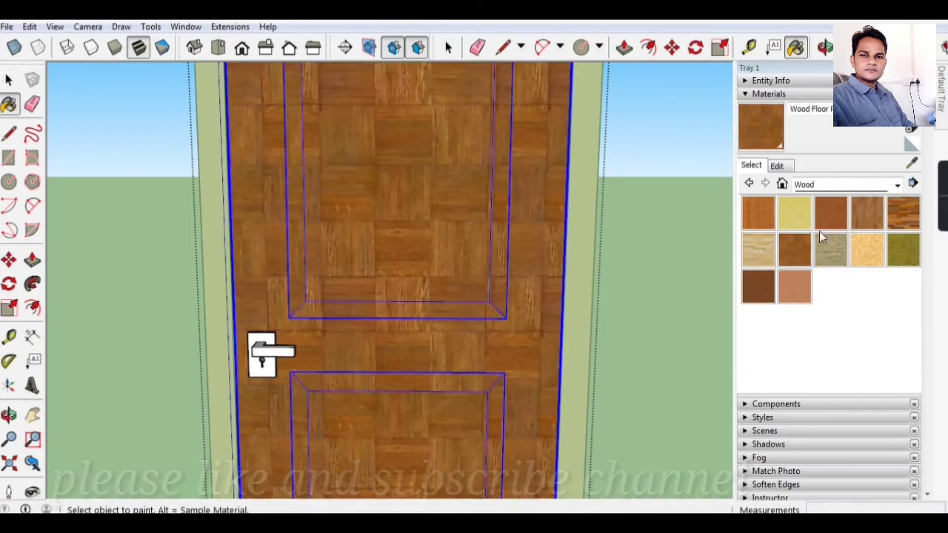
click(829, 212)
click(408, 289)
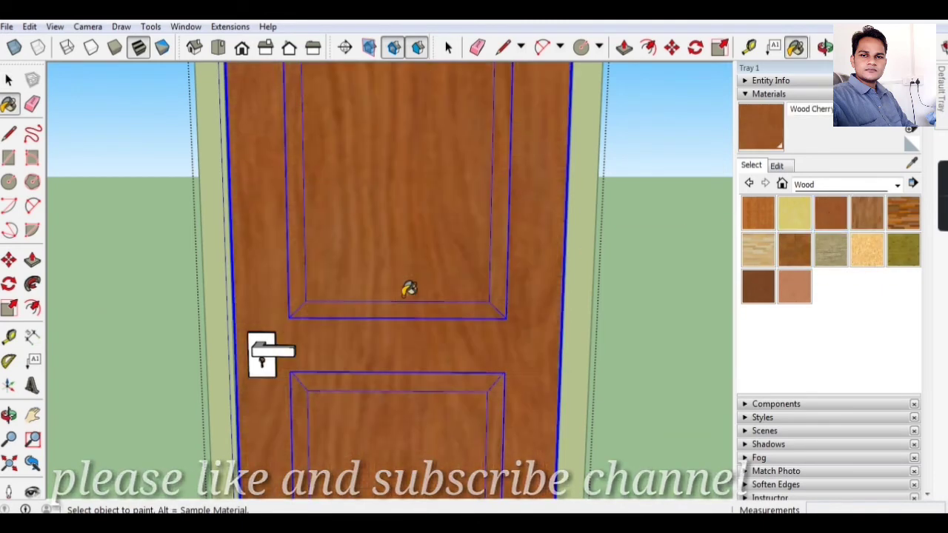
click(794, 213)
click(527, 330)
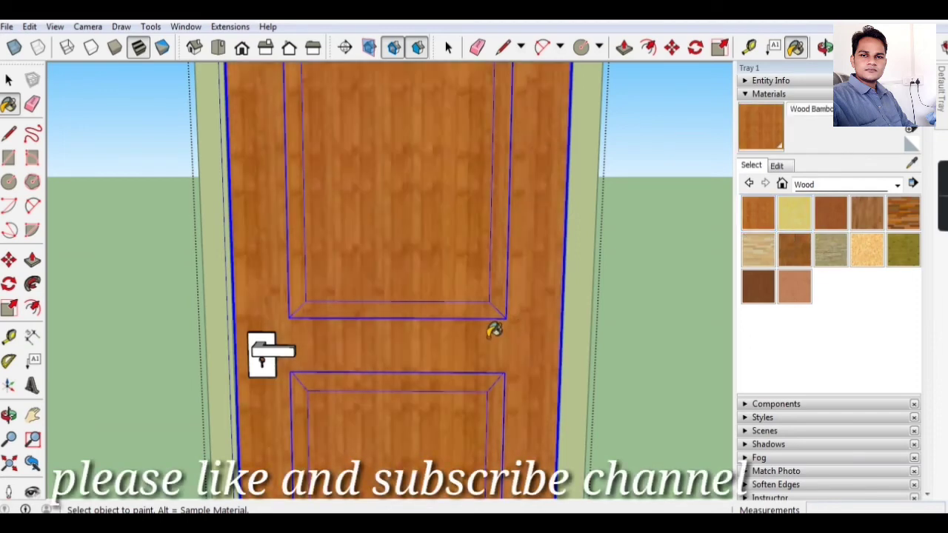
Paint the door leaf with the dark Wood Veneer 02 material
scroll(444, 311, down, 3)
scroll(333, 259, up, 2)
scroll(311, 207, down, 2)
scroll(321, 175, down, 1)
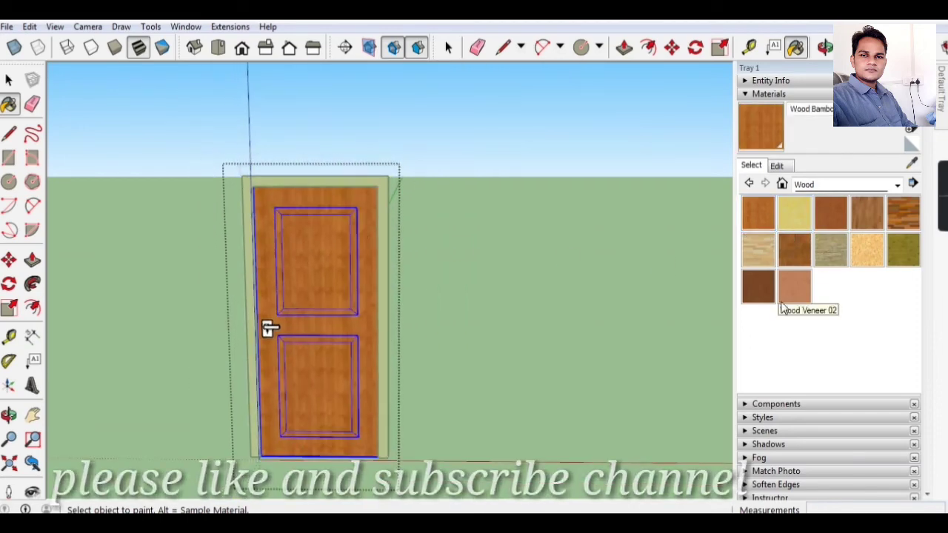
click(759, 287)
click(366, 320)
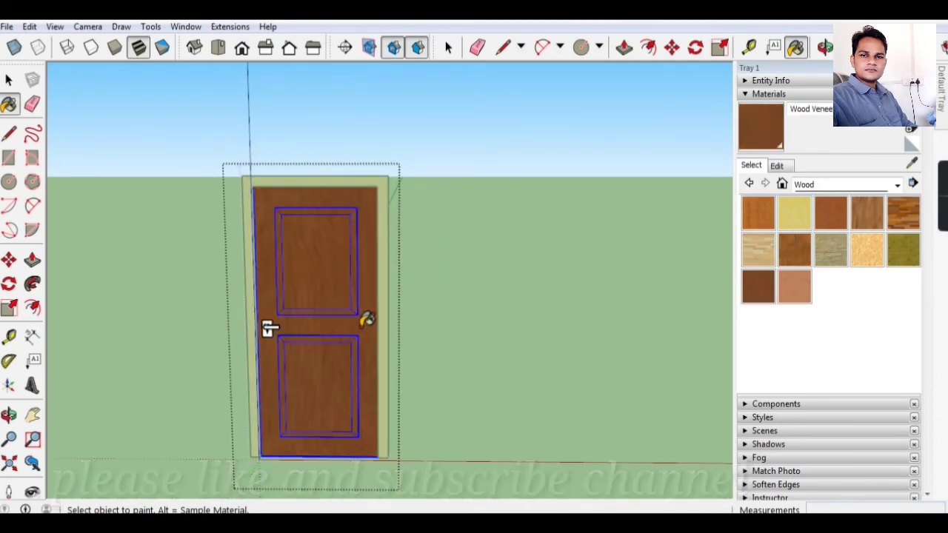
scroll(362, 320, up, 1)
Exit the door leaf group editing
click(10, 80)
click(68, 158)
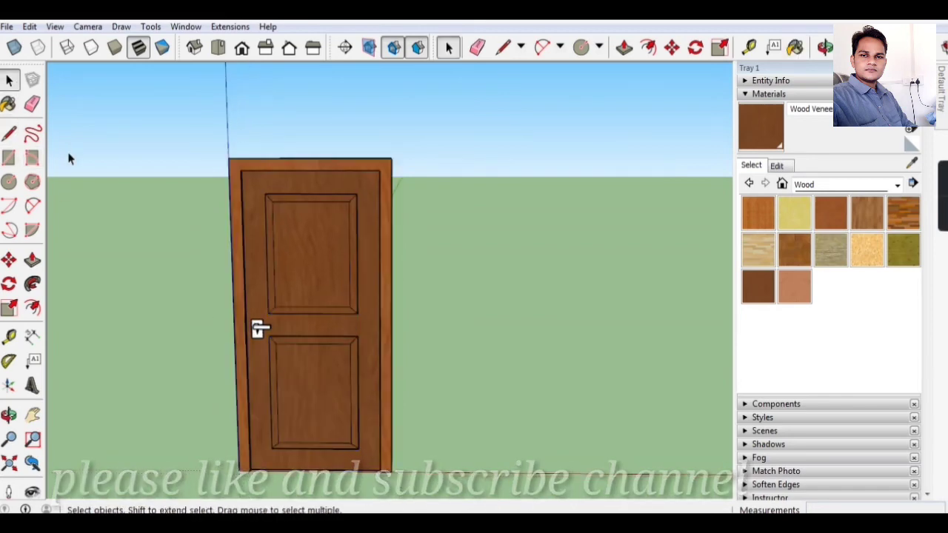
scroll(250, 324, up, 1)
scroll(241, 296, up, 2)
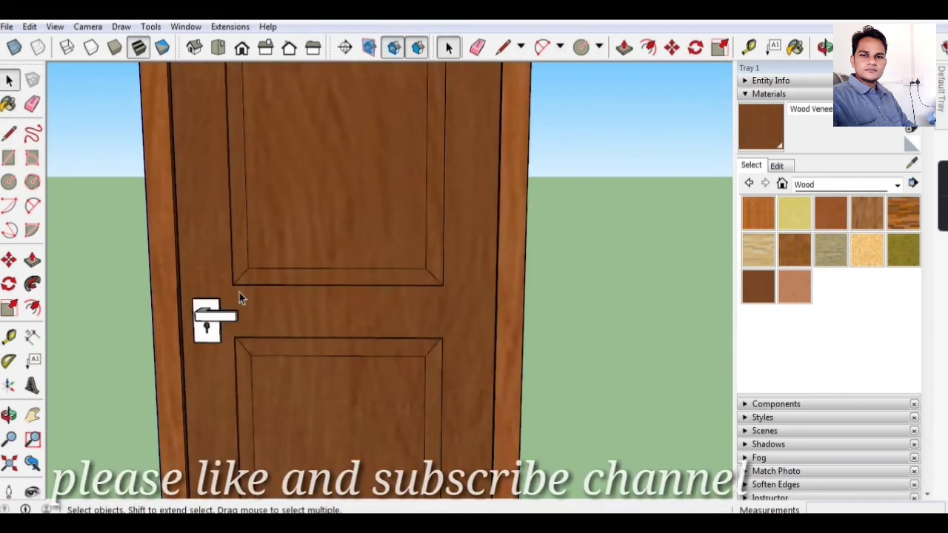
scroll(242, 296, down, 2)
click(767, 253)
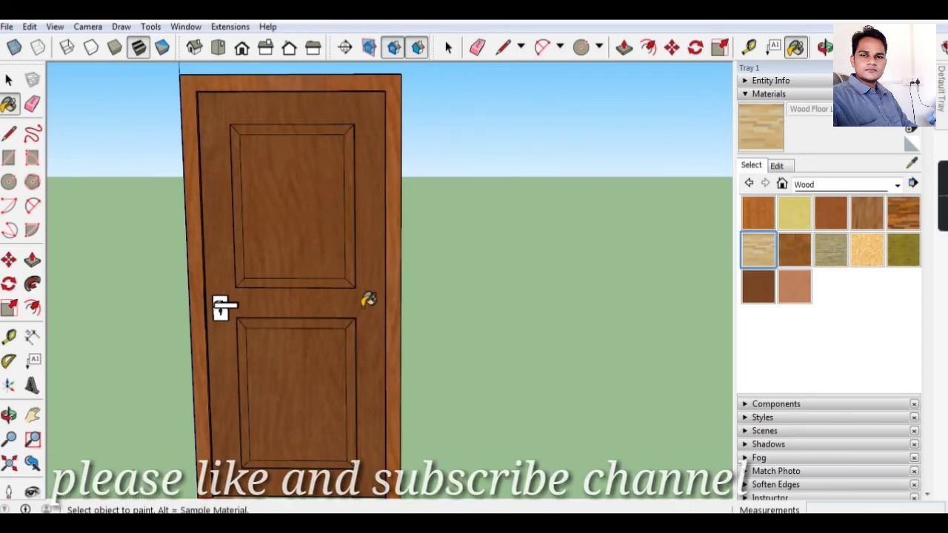
scroll(223, 305, up, 1)
scroll(223, 305, down, 2)
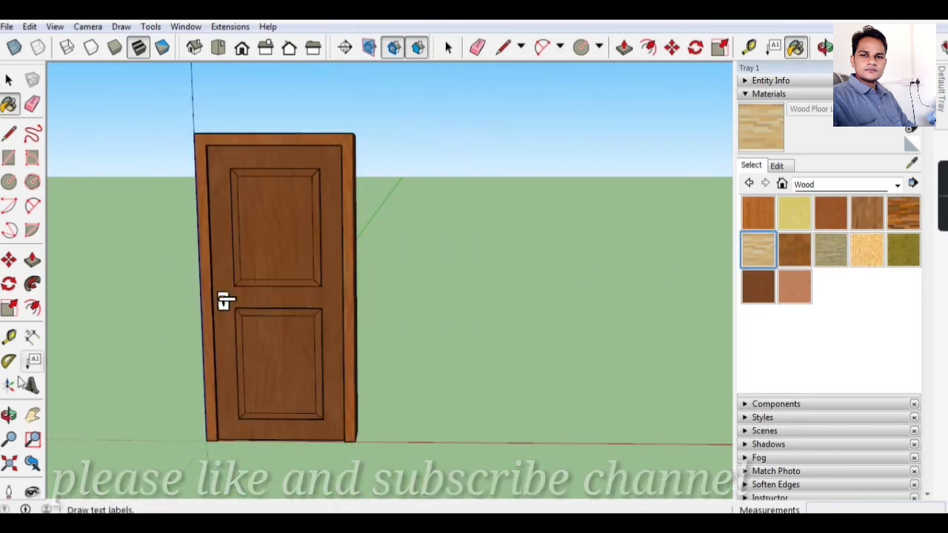
click(8, 416)
mouse_move(123, 354)
mouse_down()
mouse_move(118, 304)
mouse_move(501, 348)
mouse_move(533, 322)
mouse_up()
mouse_move(395, 254)
mouse_down()
mouse_move(509, 242)
mouse_move(499, 282)
mouse_up()
scroll(514, 267, up, 2)
scroll(444, 322, up, 2)
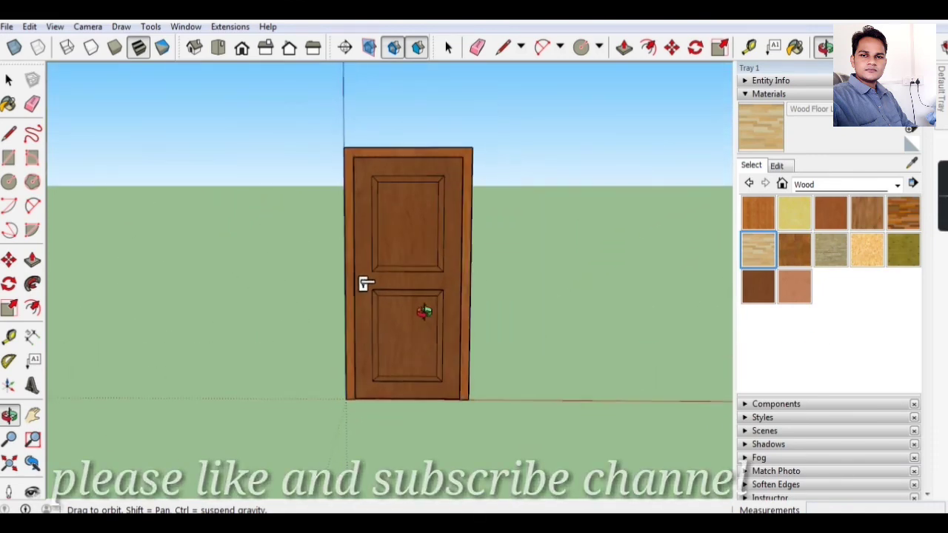